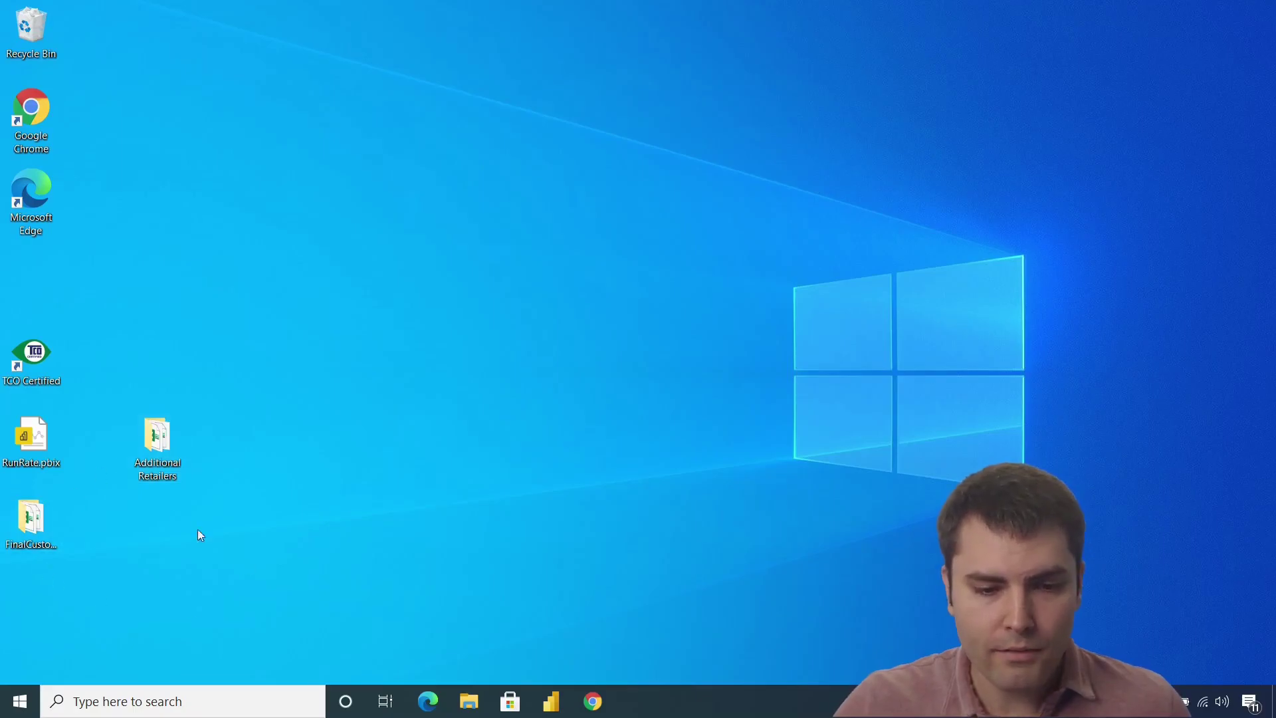
Browse from Additional Retailers to This PC > C:, check RegionA, then open RegionC.
double_click(148, 439)
click(258, 439)
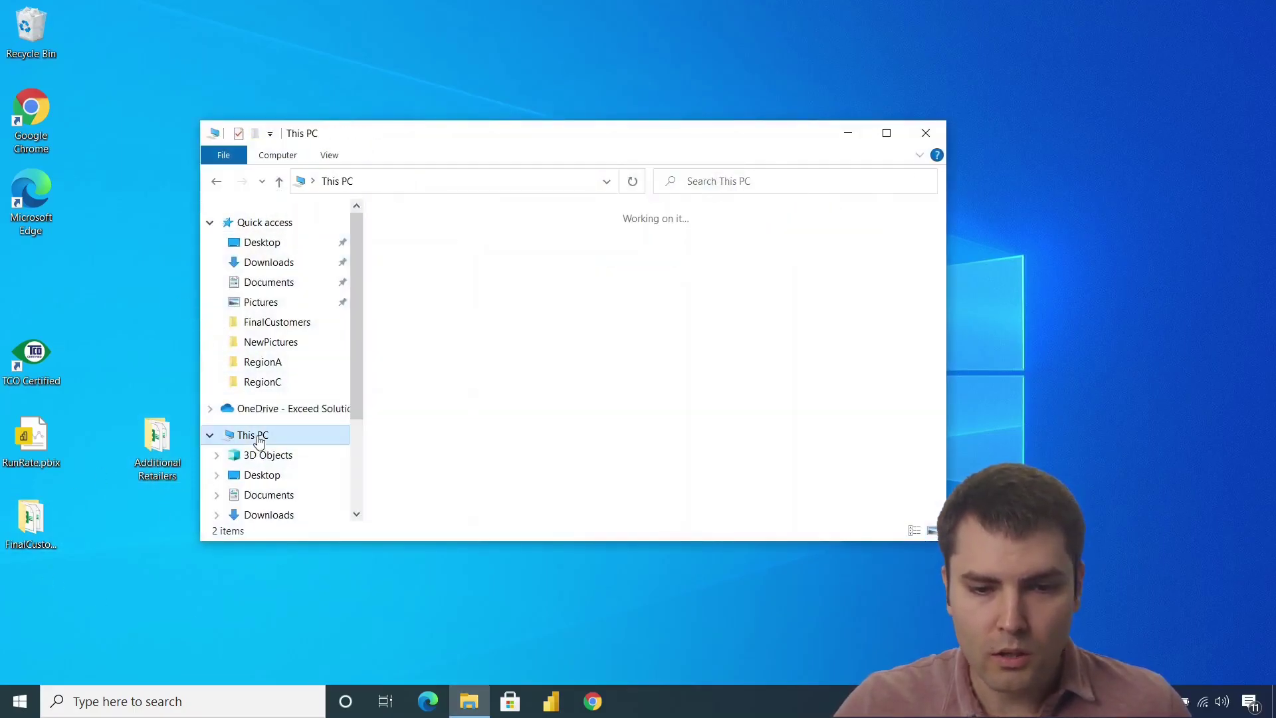
double_click(655, 459)
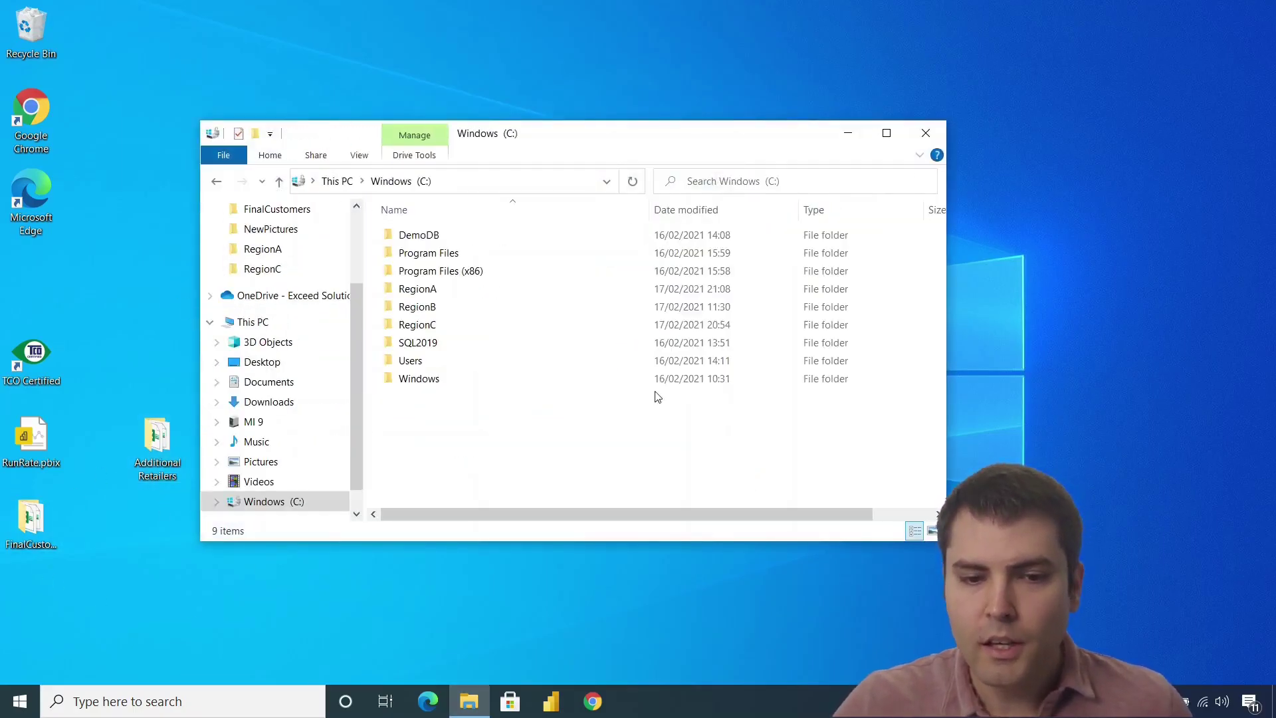
double_click(413, 288)
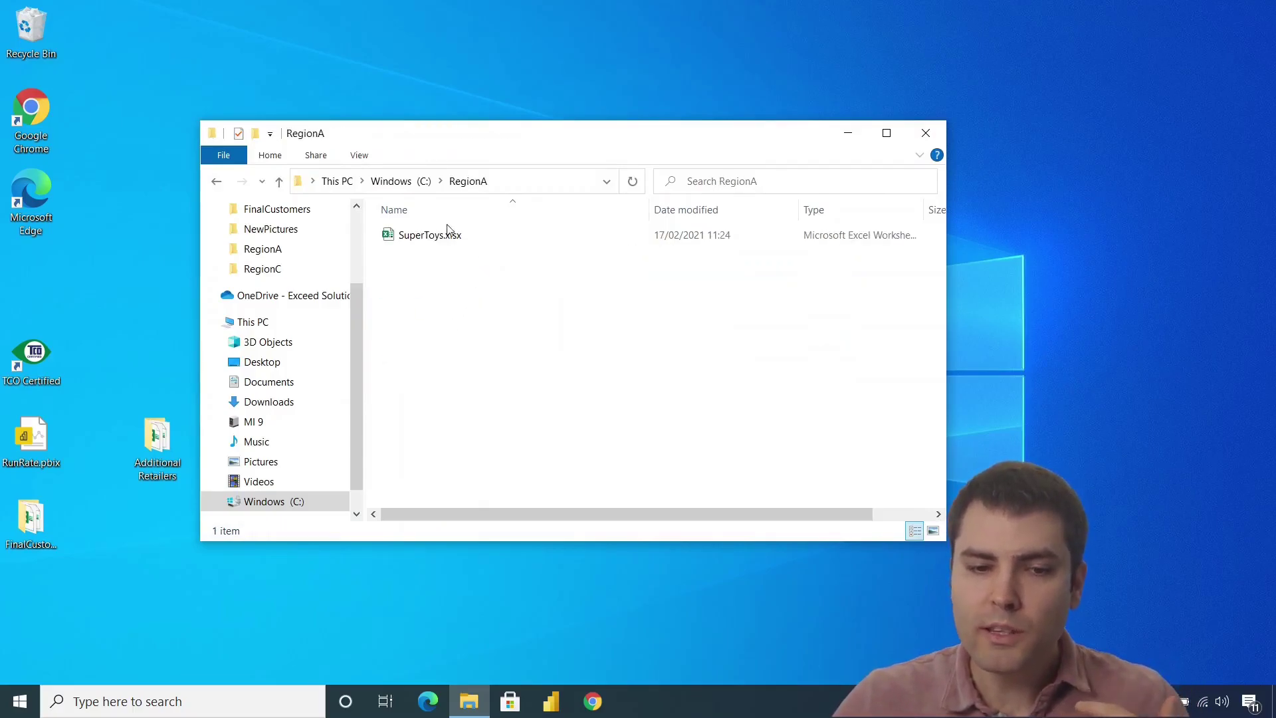
click(279, 181)
double_click(405, 325)
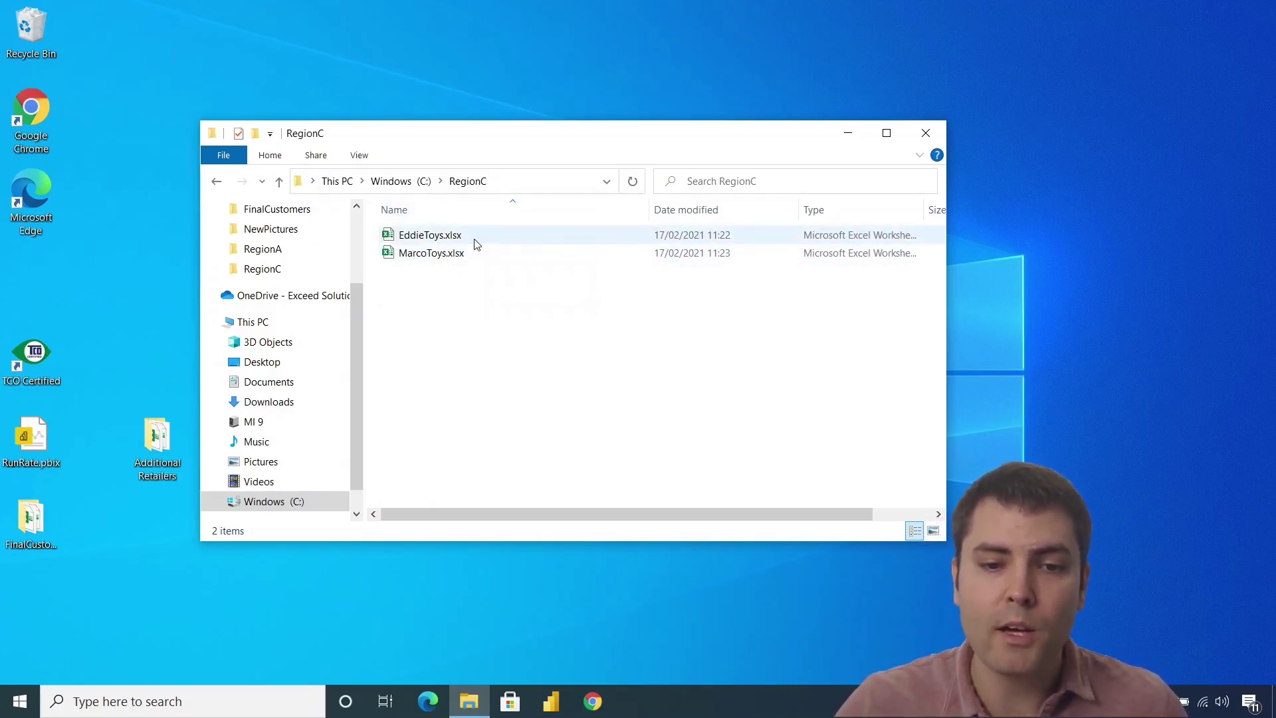
Open EddieToys.xlsx and inspect its Alabama pivot: city names, column headers, whole table, Grand Total.
double_click(436, 236)
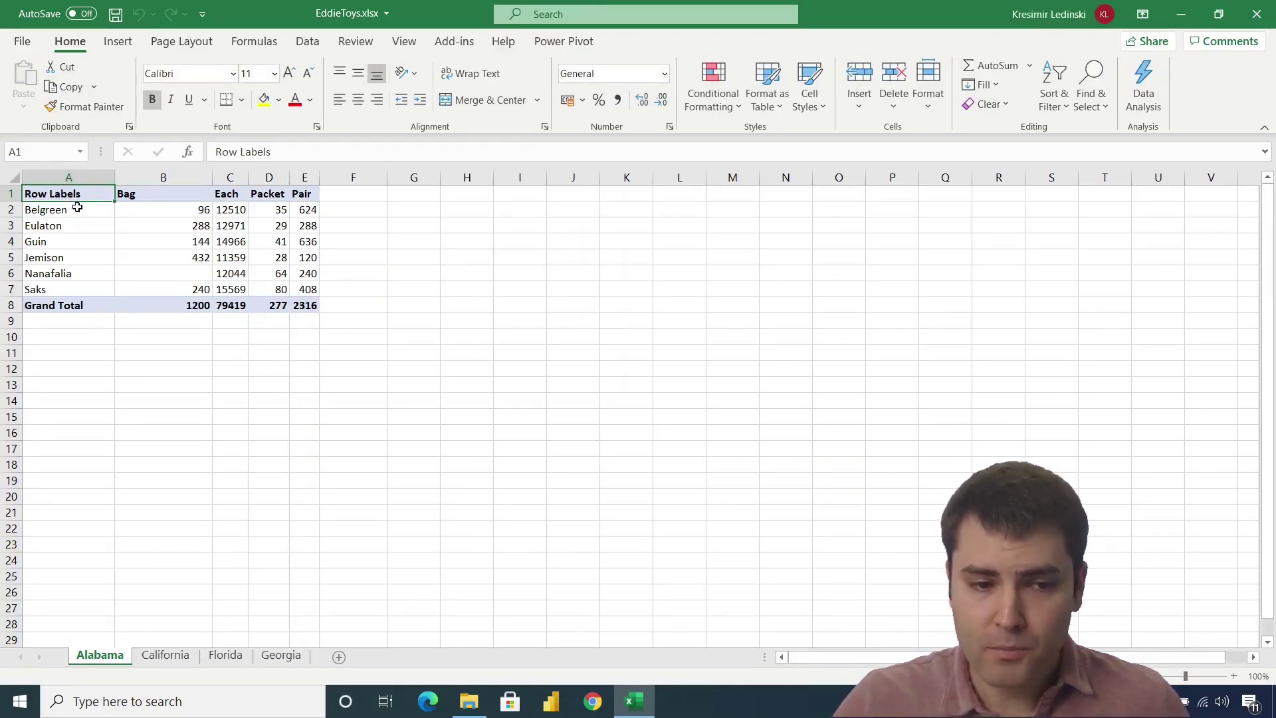
drag(77, 208, 73, 296)
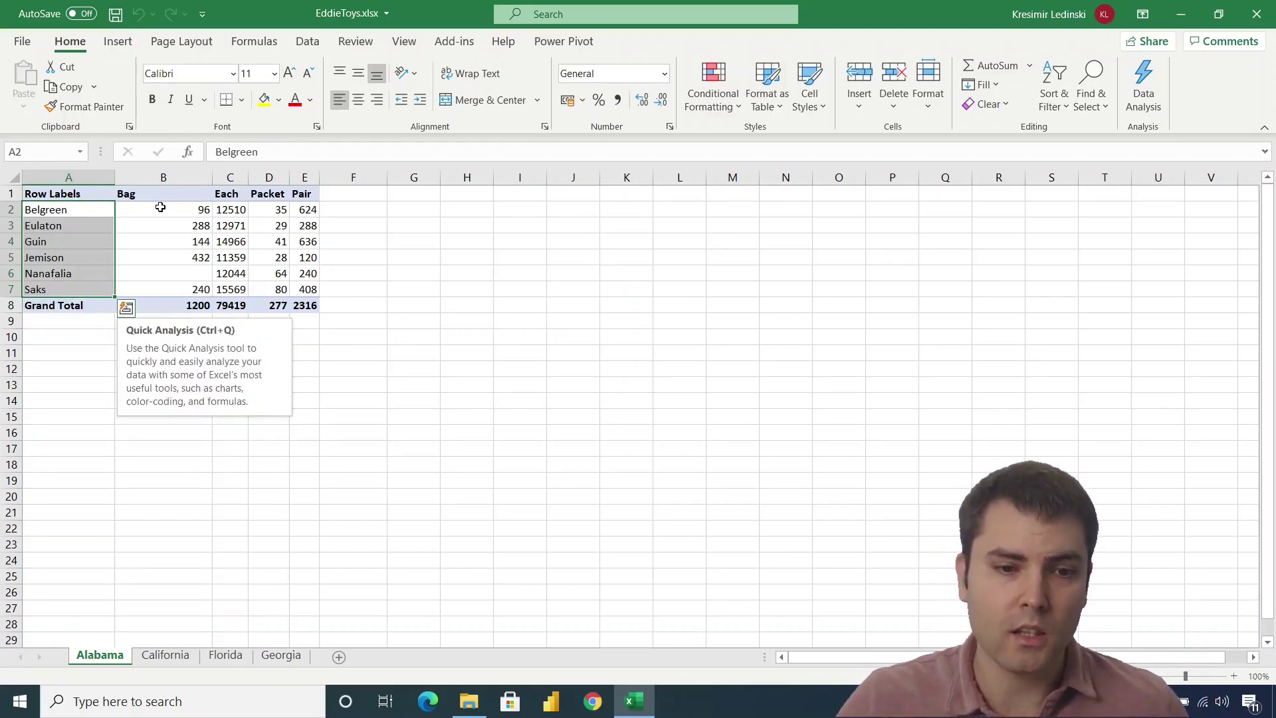
drag(155, 192, 301, 290)
click(80, 194)
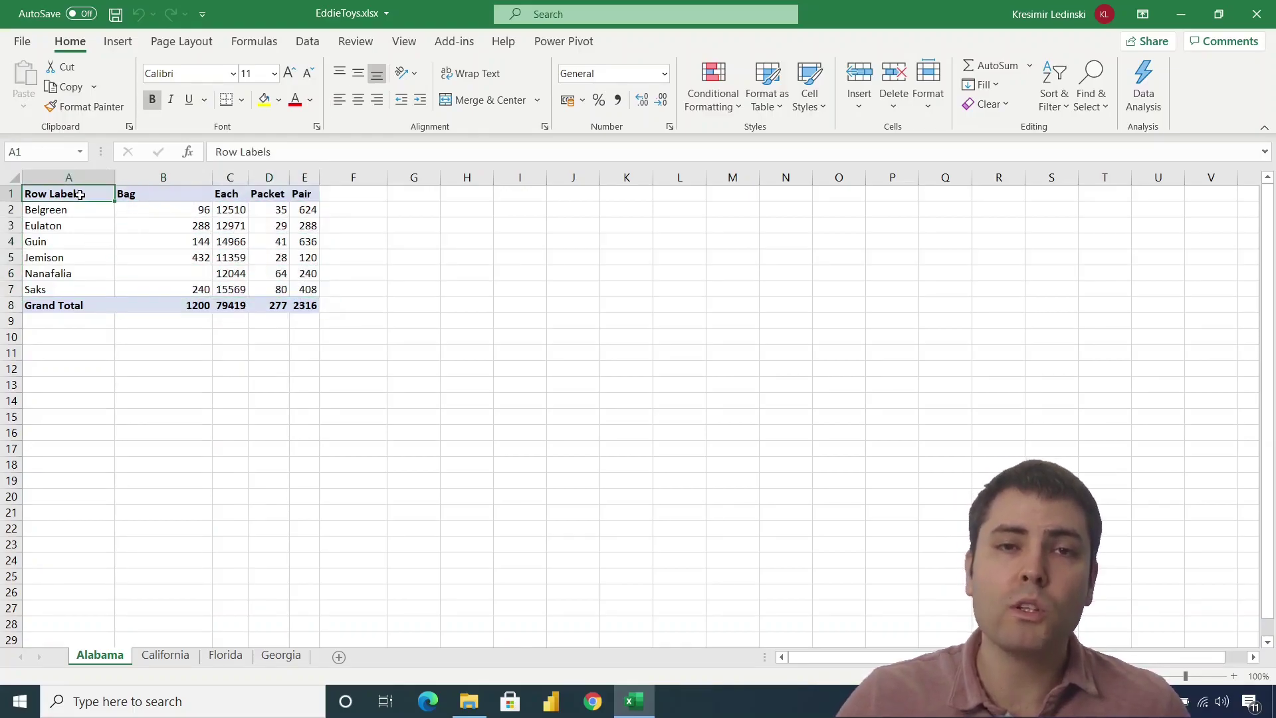
drag(85, 194, 296, 300)
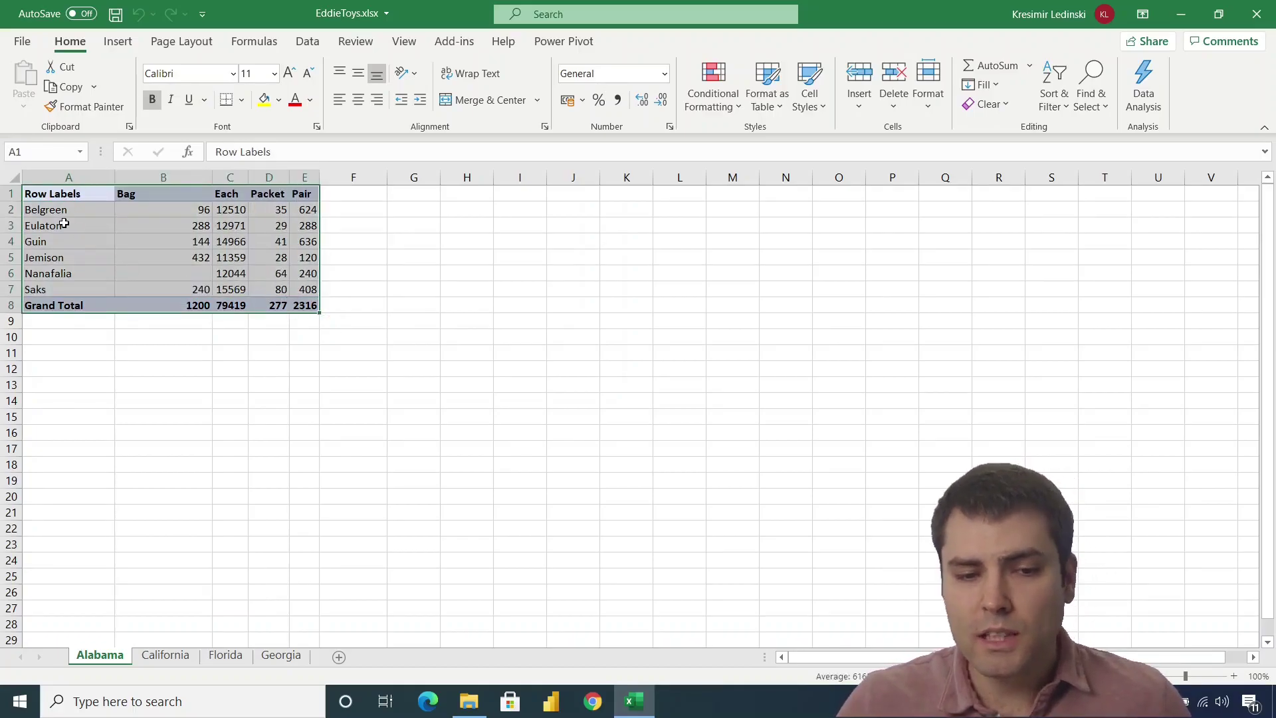
click(61, 303)
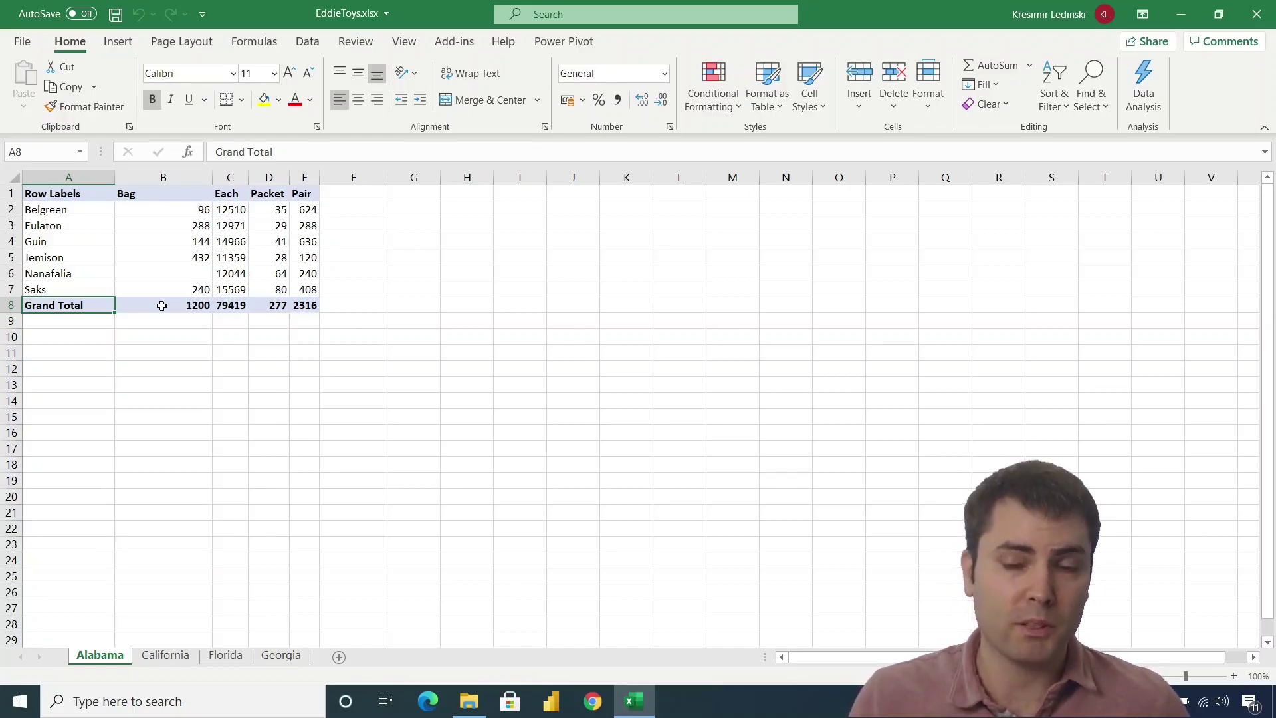
Close the EddieToys workbook and relaunch Excel from Windows search.
click(1257, 13)
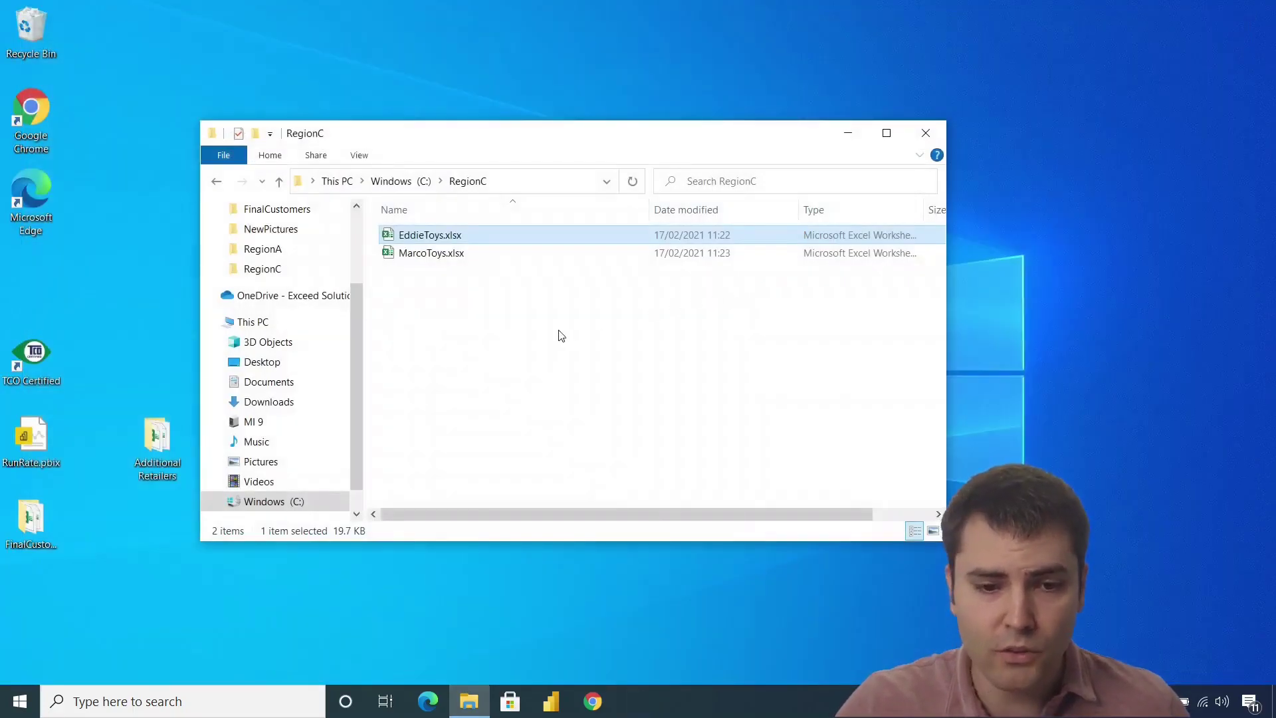
click(422, 483)
click(127, 702)
text(exc)
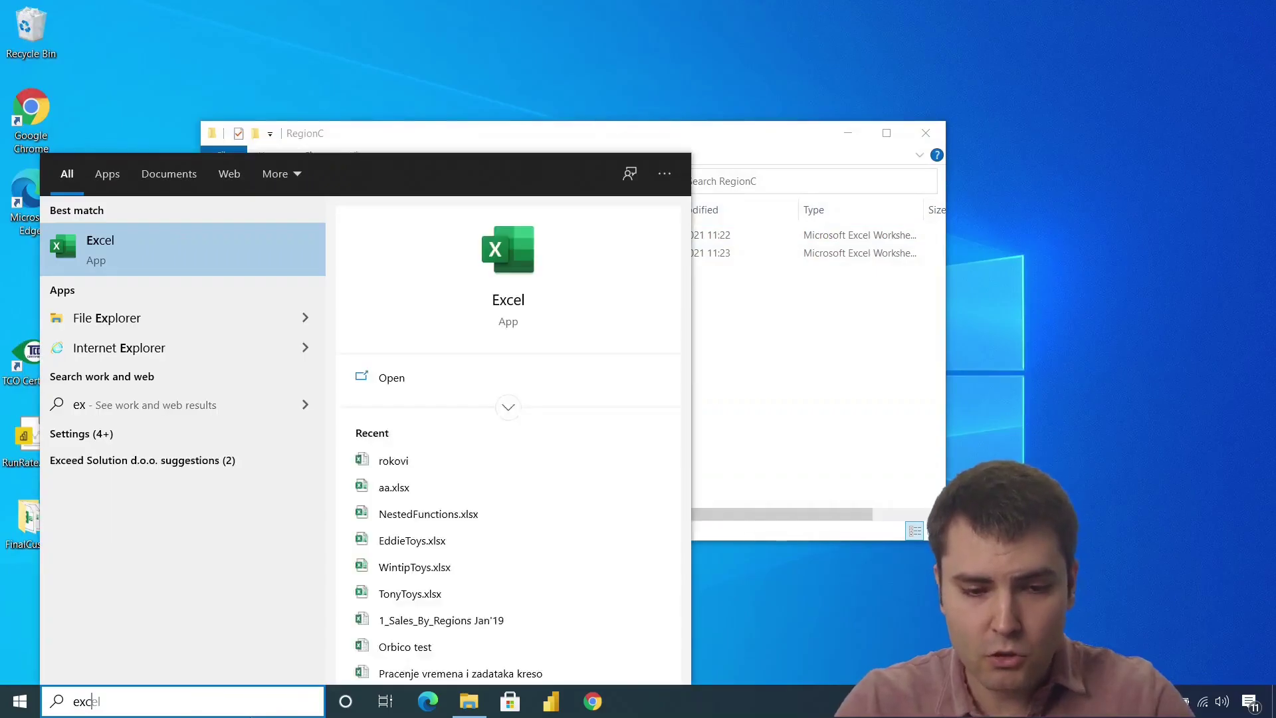
text(el)
click(228, 246)
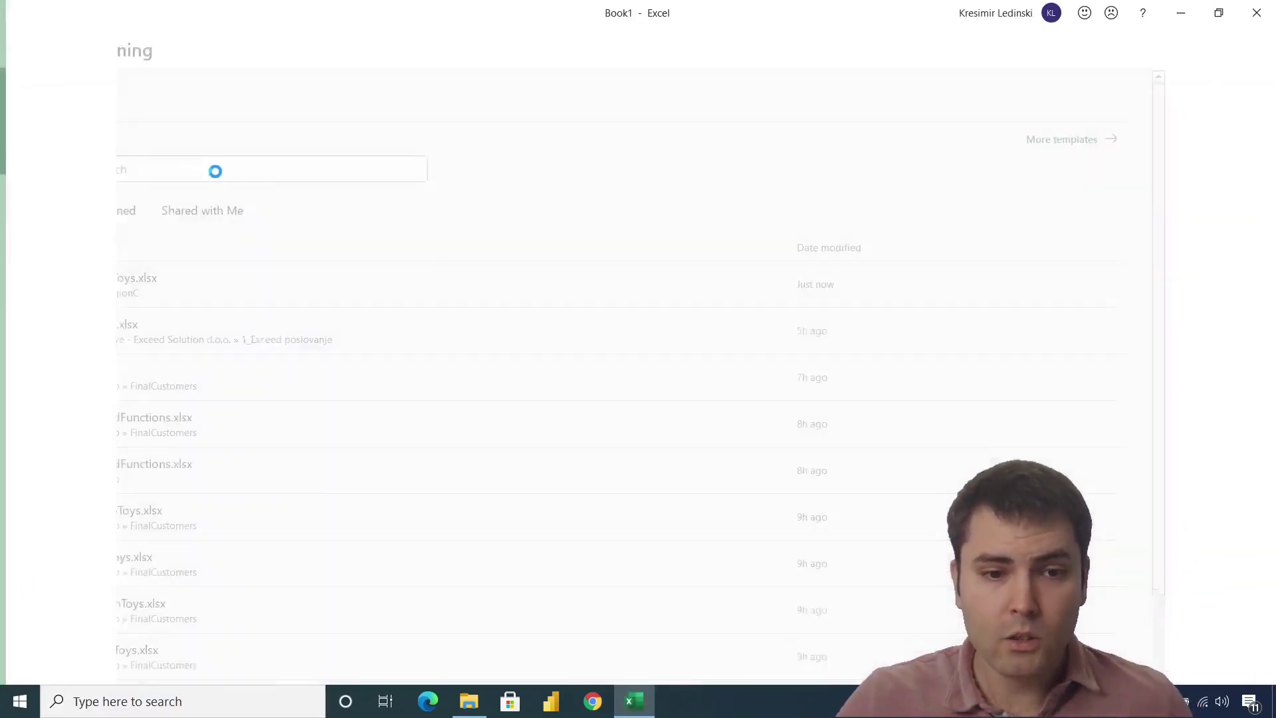
Import C:\RegionA\SuperToys.xlsx via Get Data > From Workbook and preview its New Jersey sheet.
click(309, 41)
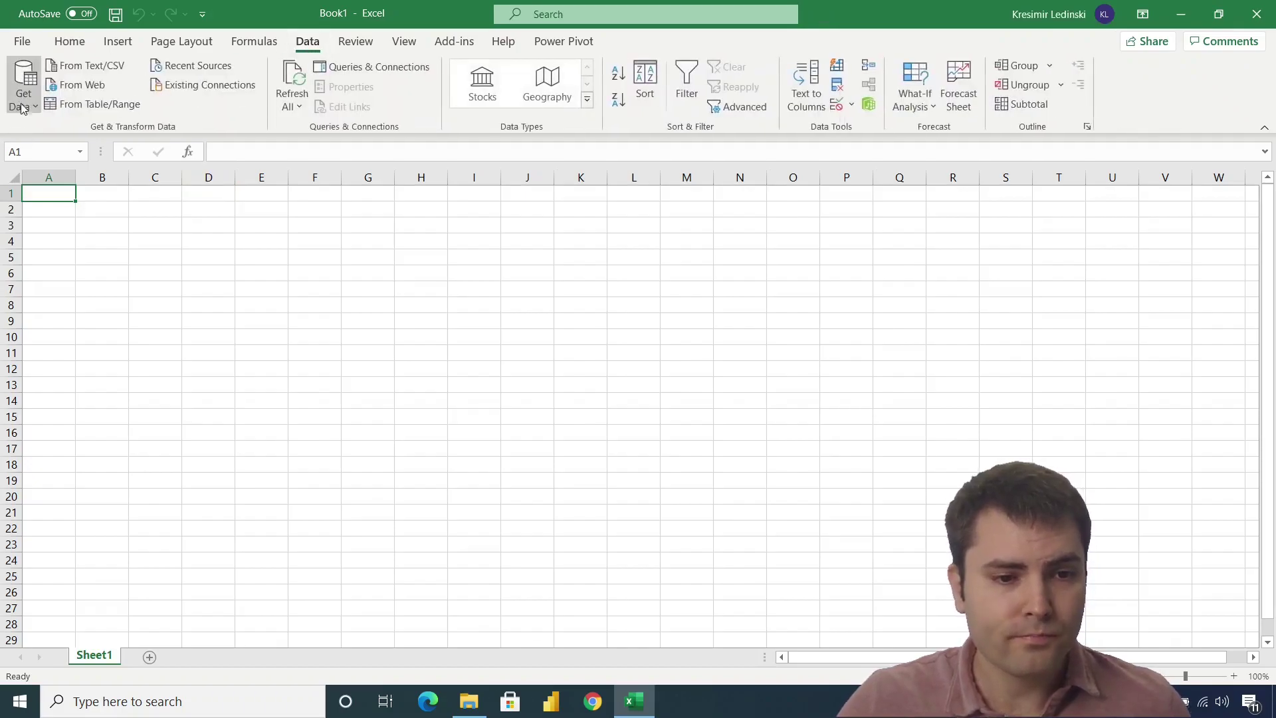
click(22, 100)
mouse_move(73, 134)
click(256, 139)
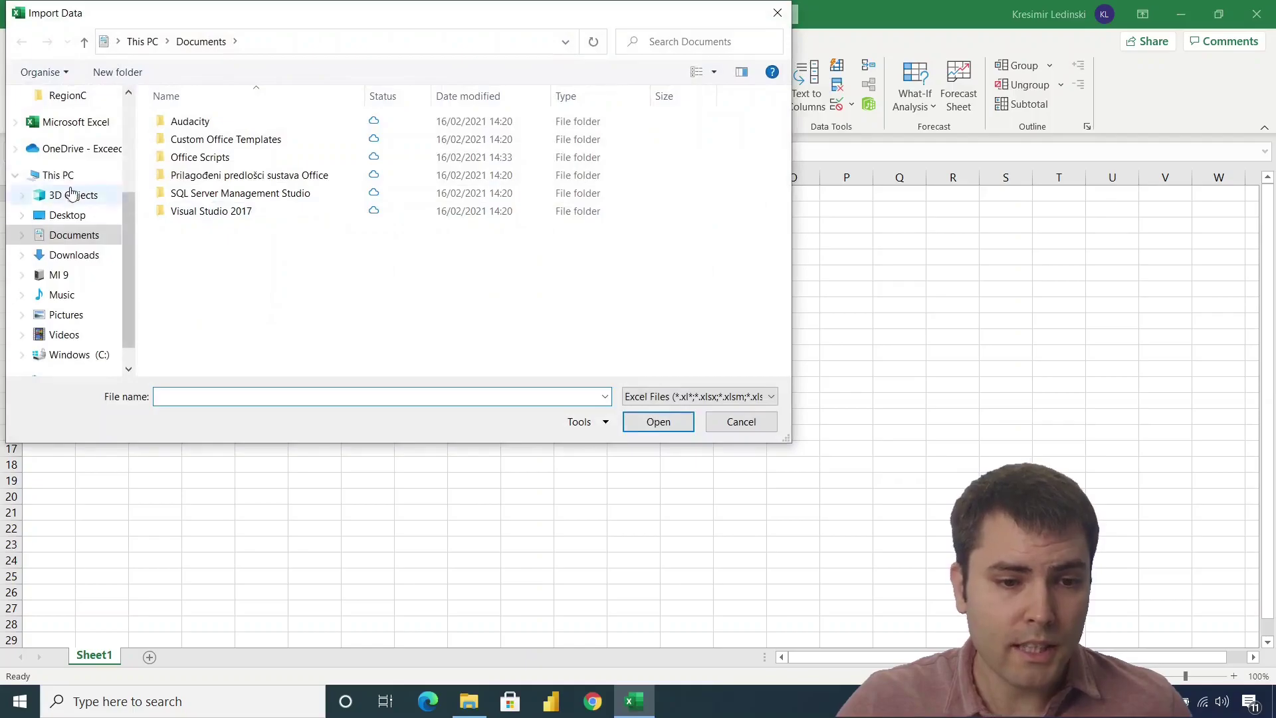
click(57, 176)
double_click(506, 359)
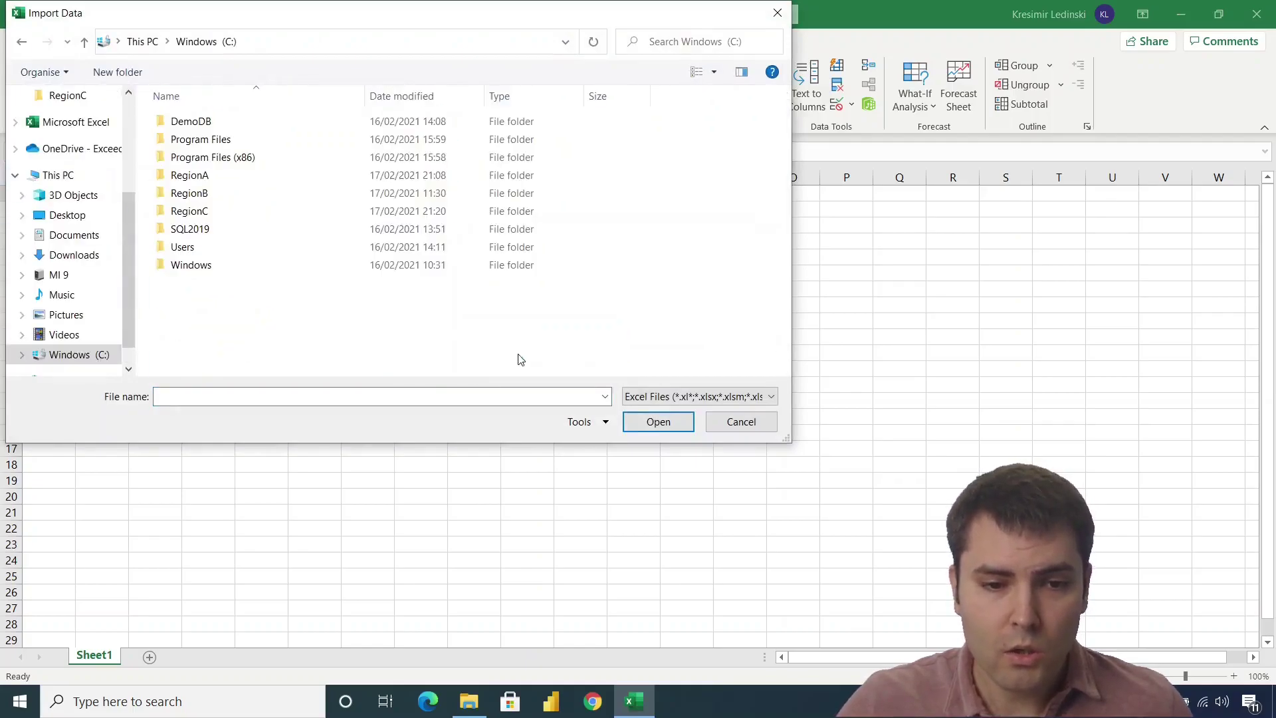
double_click(226, 175)
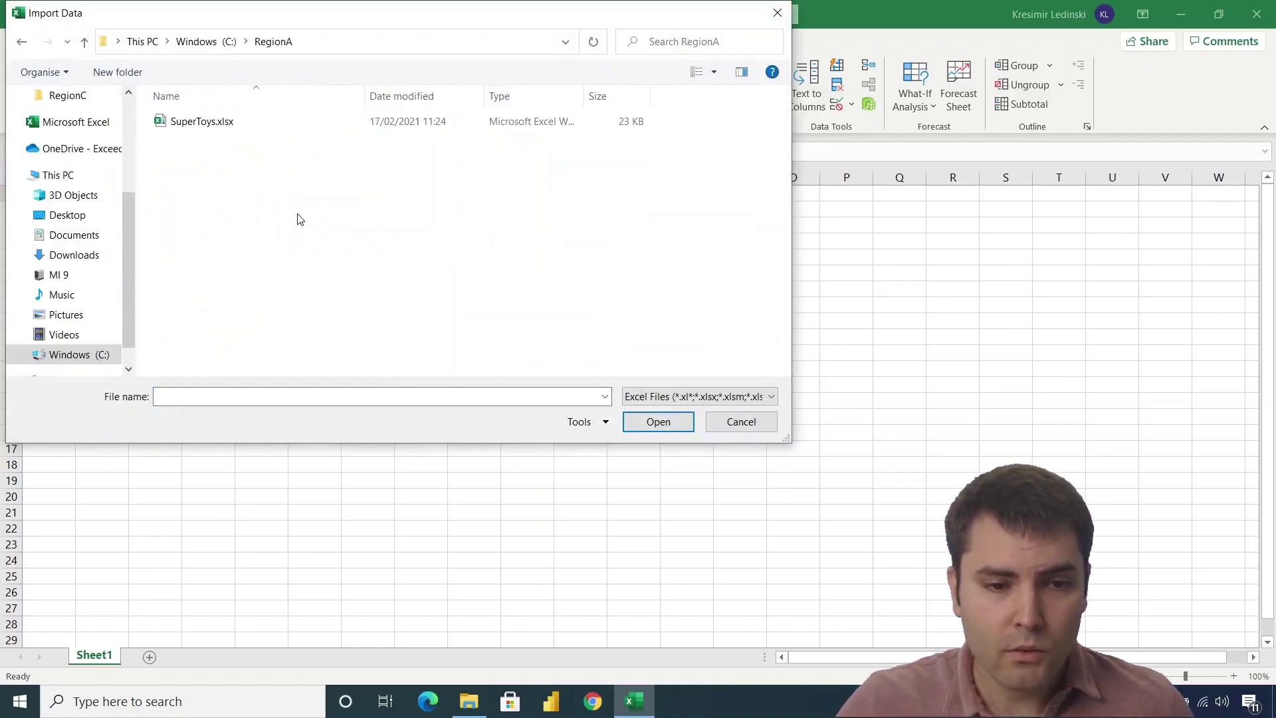
double_click(203, 122)
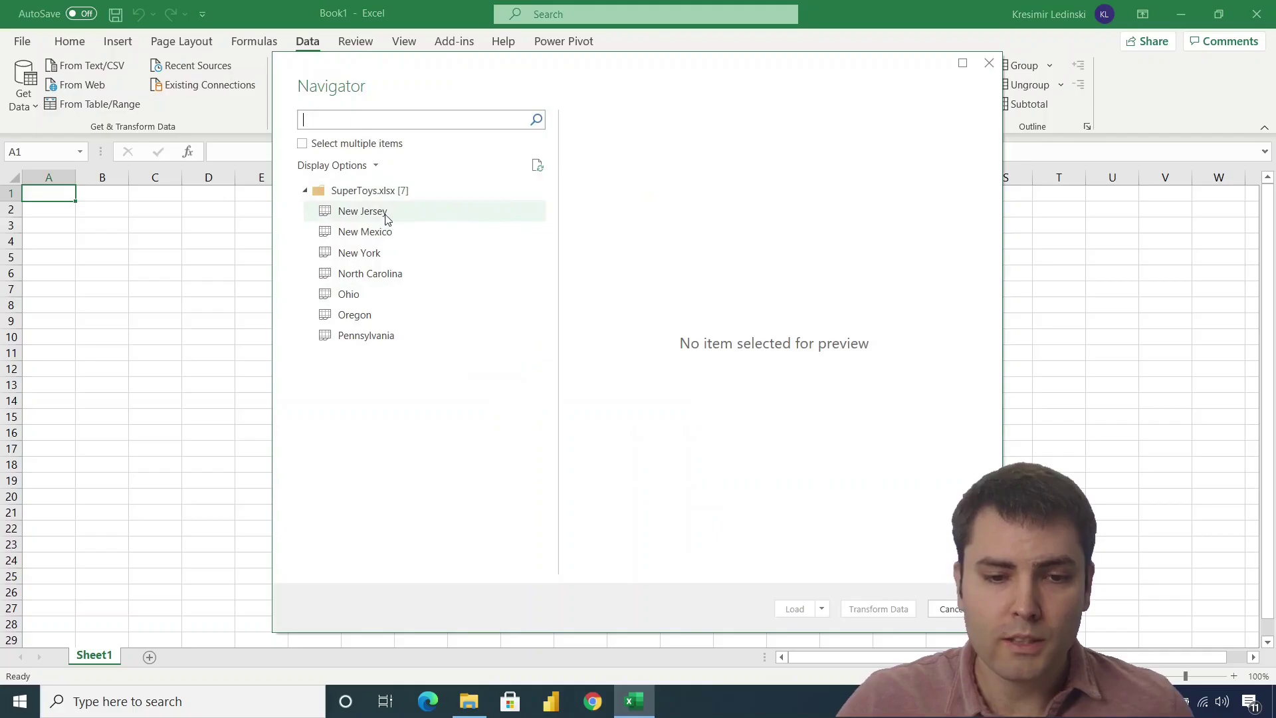
click(391, 214)
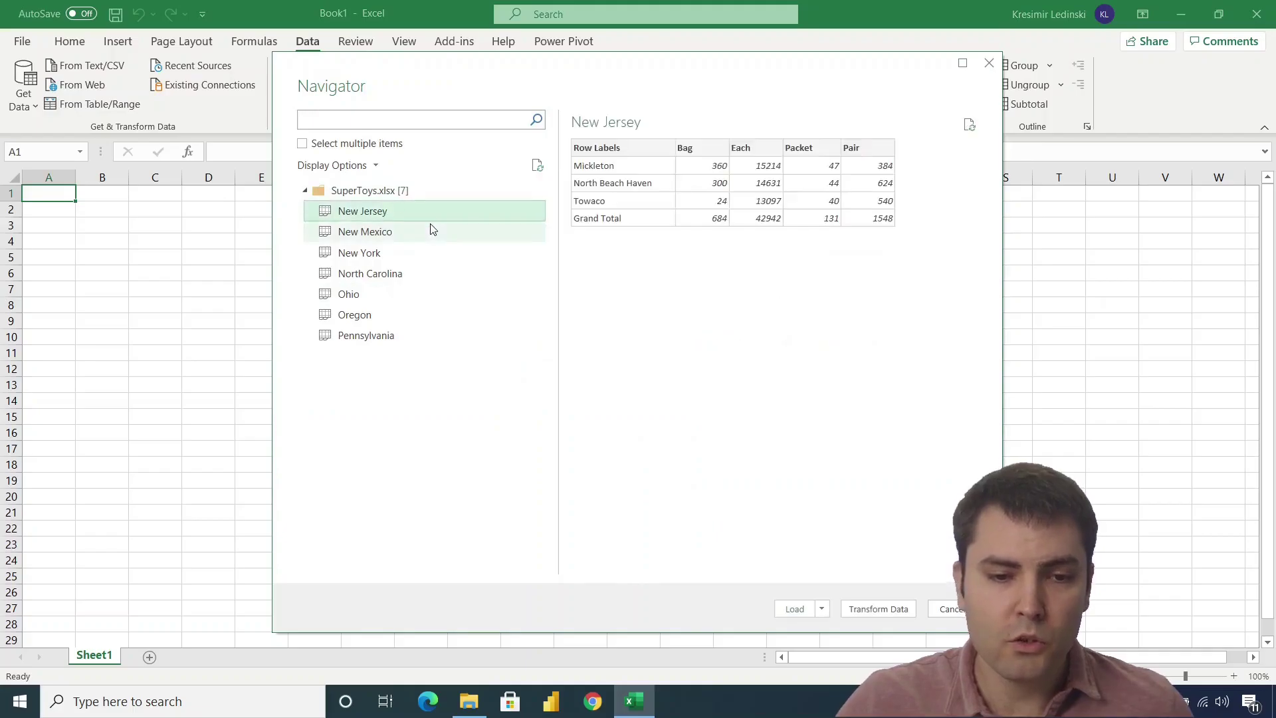
Load New Jersey into Power Query, delete the Changed Type step, and filter out Grand Total.
click(890, 608)
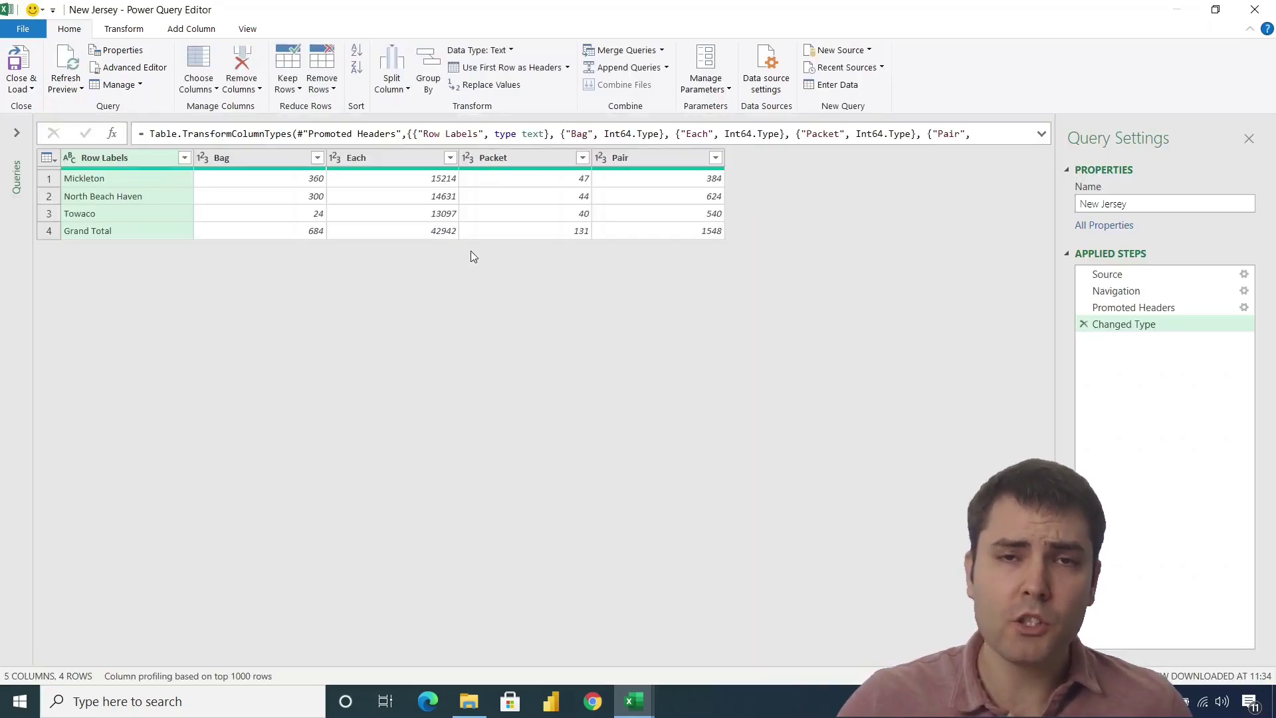
click(17, 133)
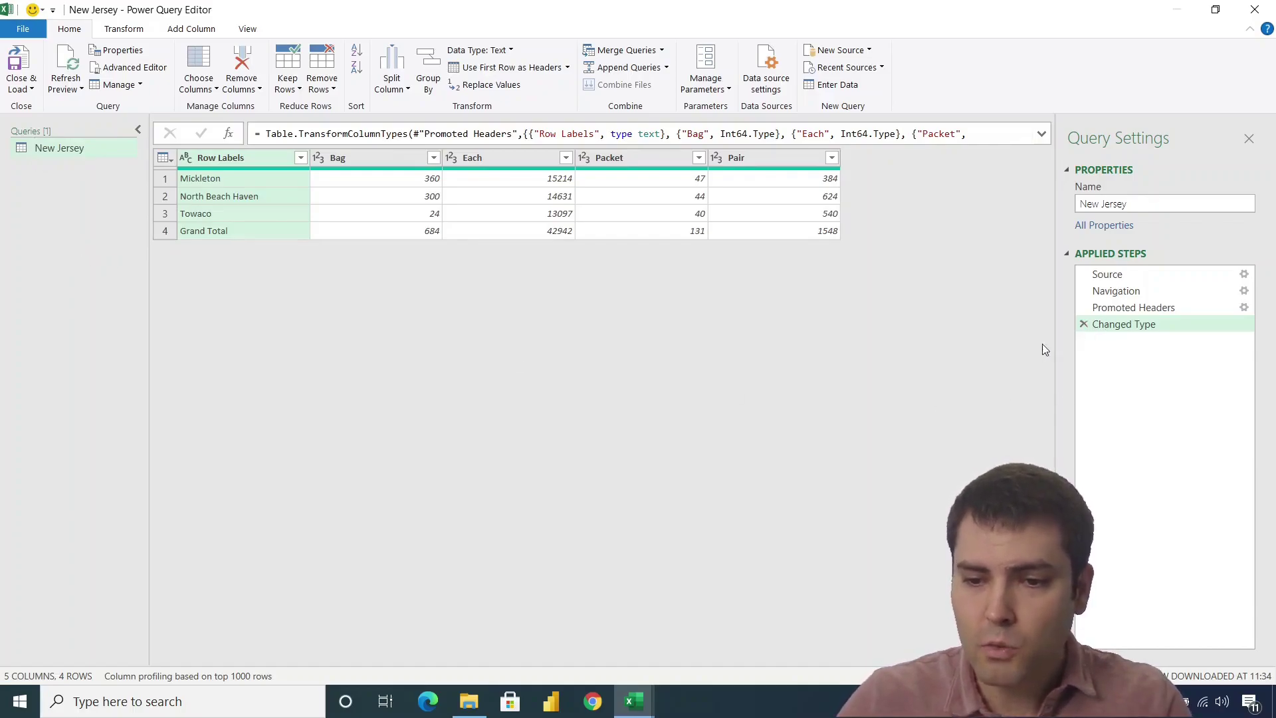
click(1084, 324)
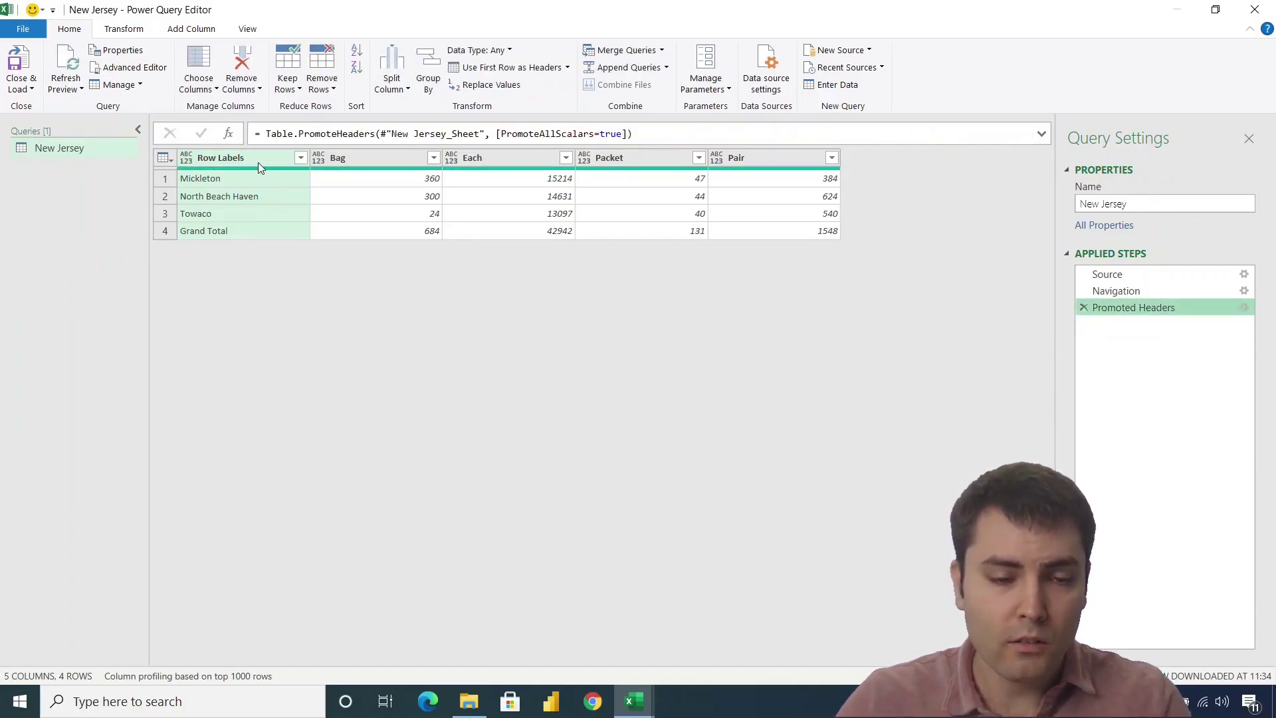
click(301, 158)
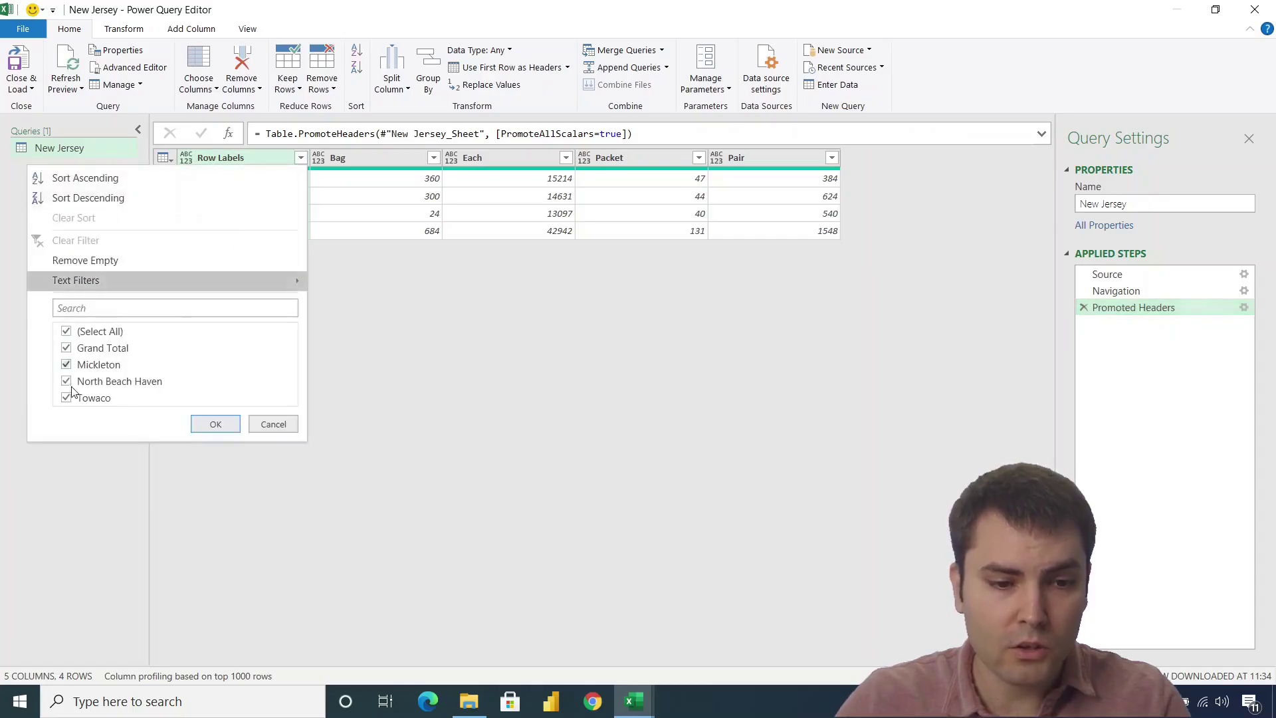
click(98, 350)
click(215, 424)
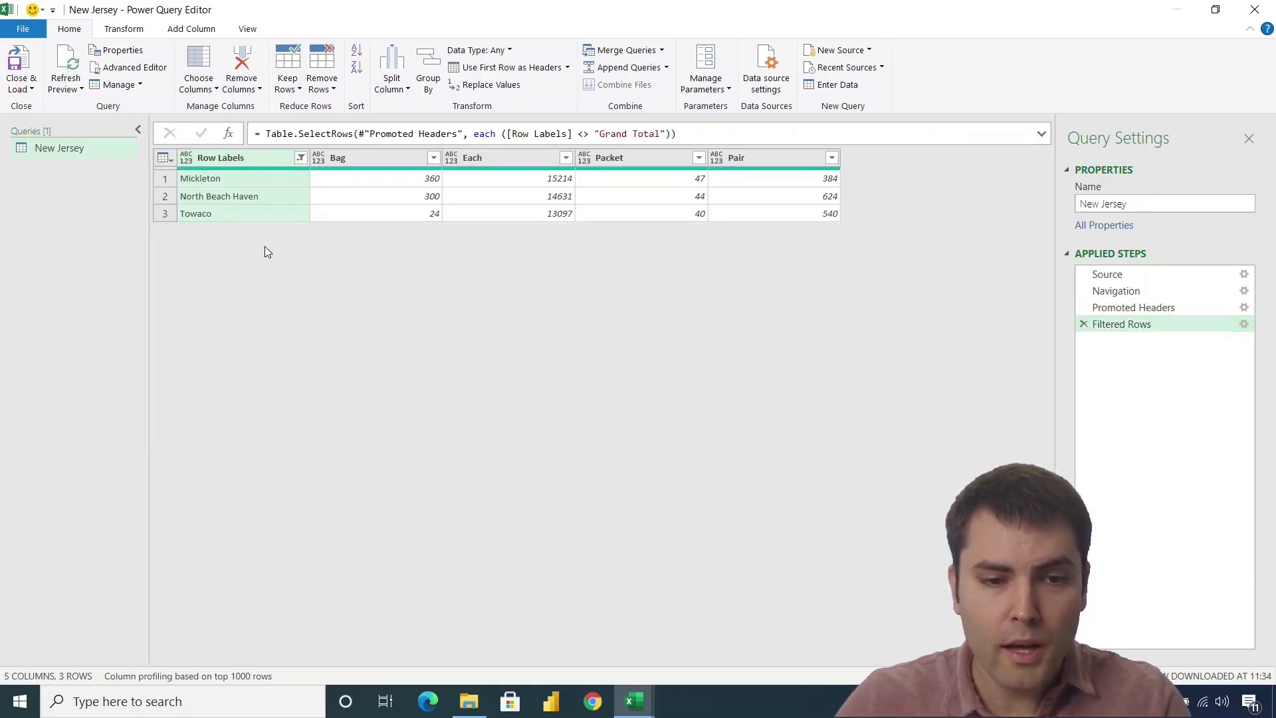
Unpivot all columns except Row Labels, renaming Row Labels to City and Attribute to Type.
right_click(257, 164)
click(323, 474)
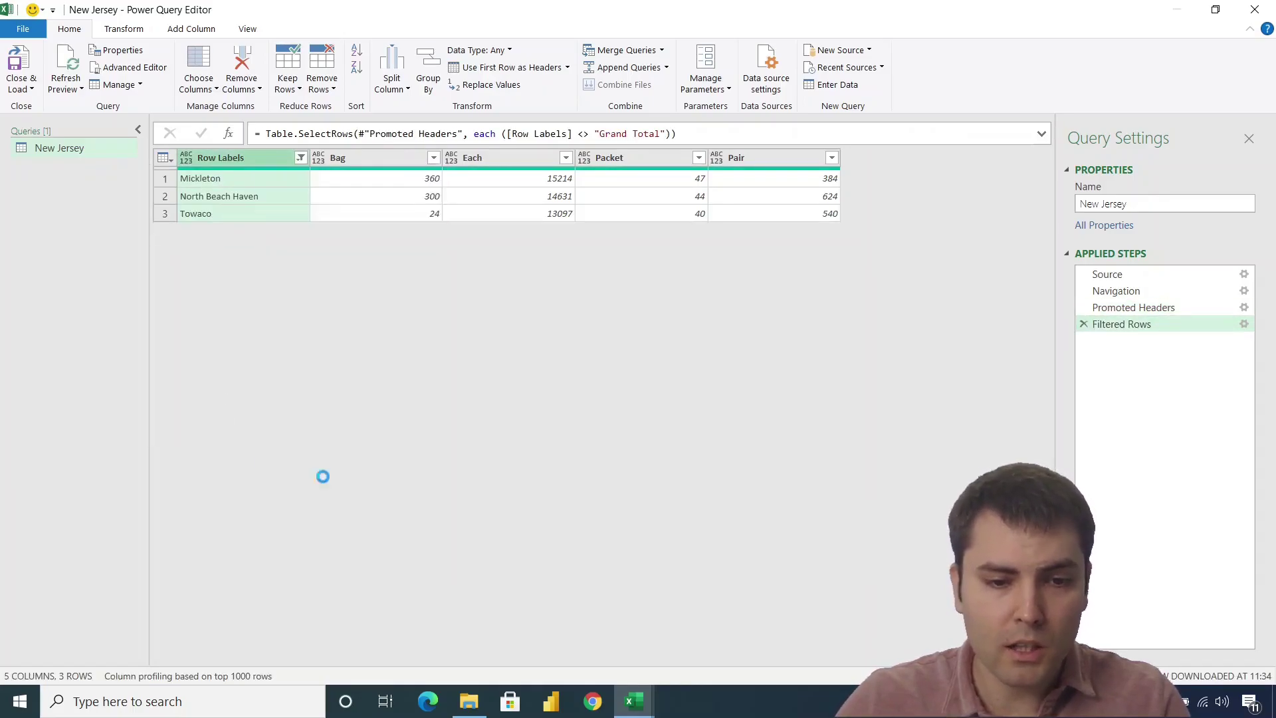
double_click(257, 157)
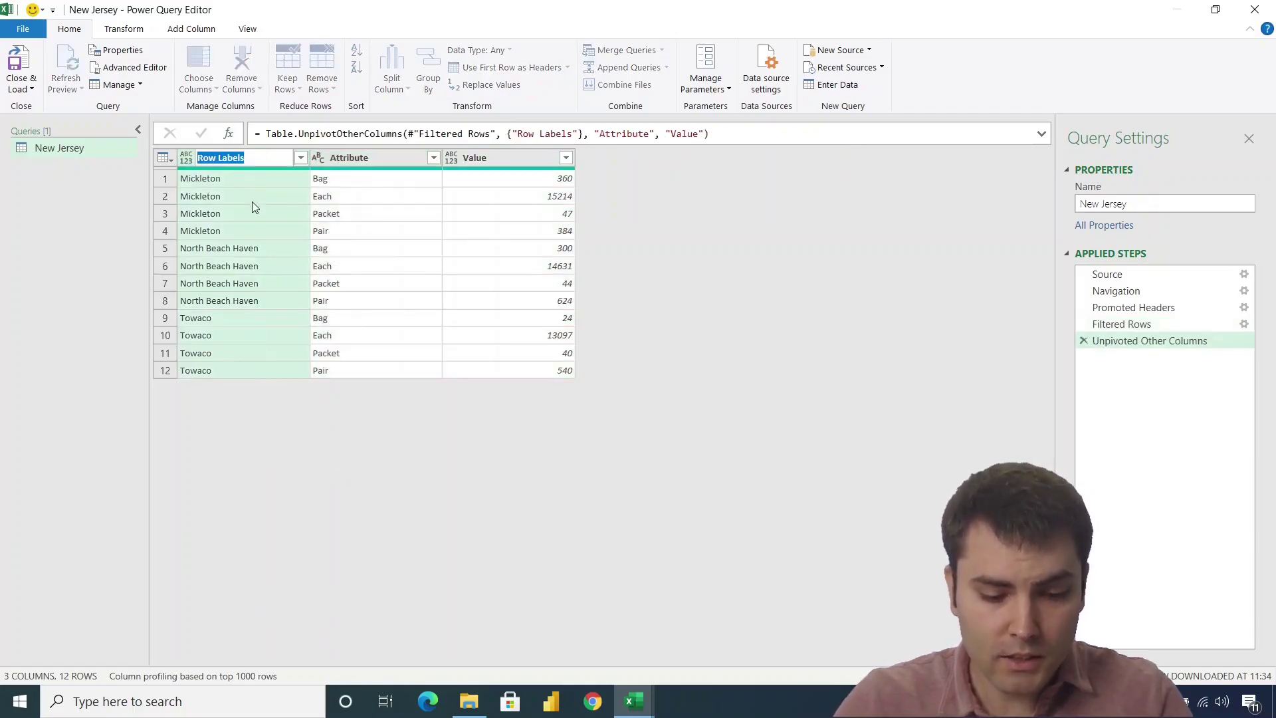
text(City)
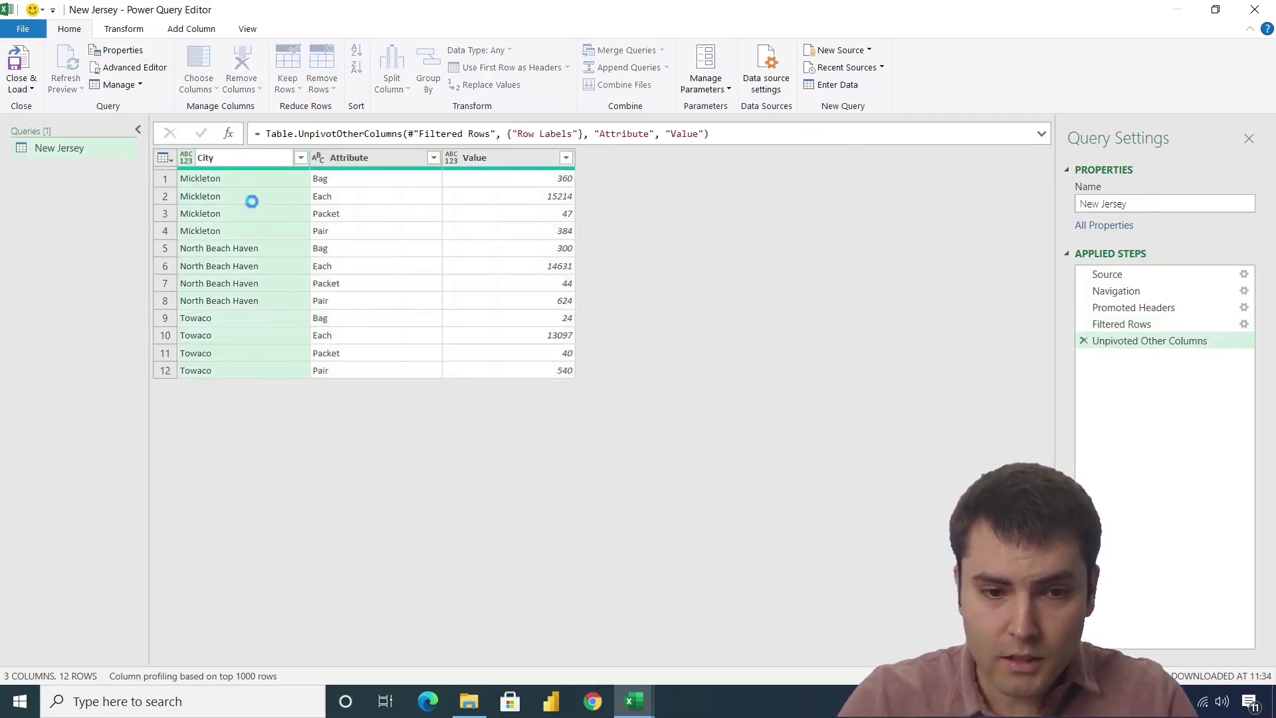
key(Return)
double_click(378, 158)
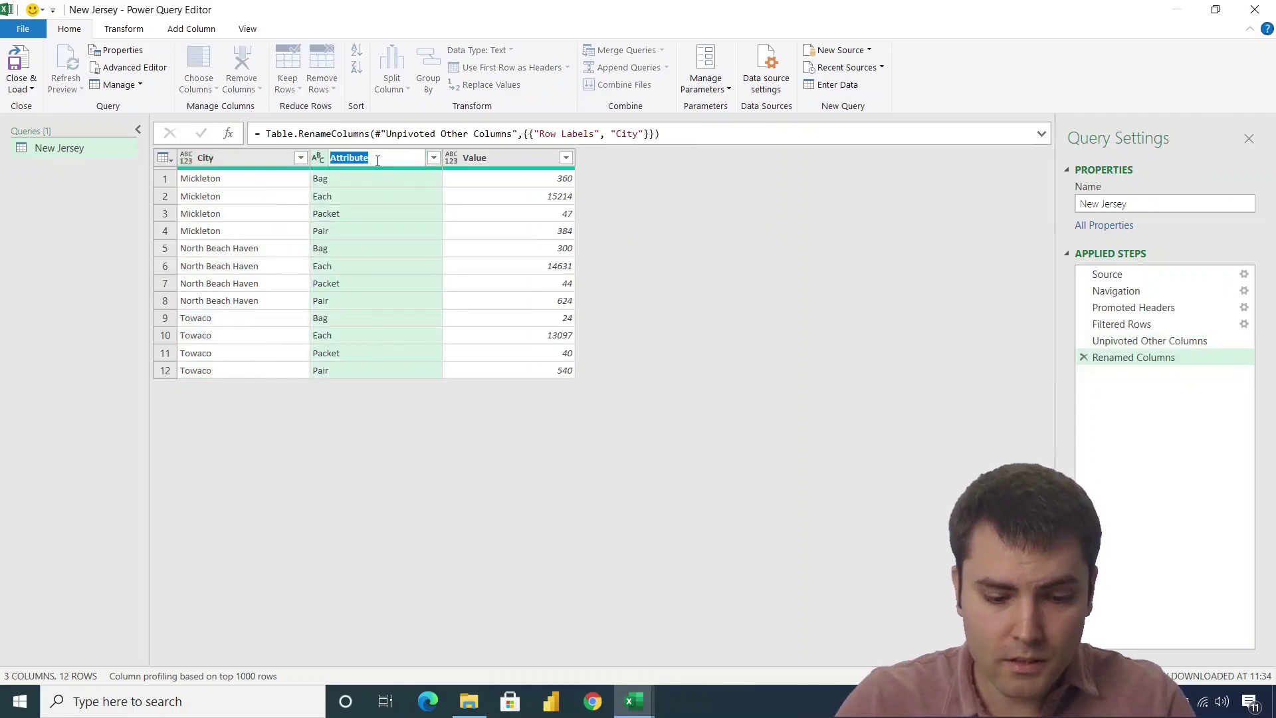
text(Type)
key(Return)
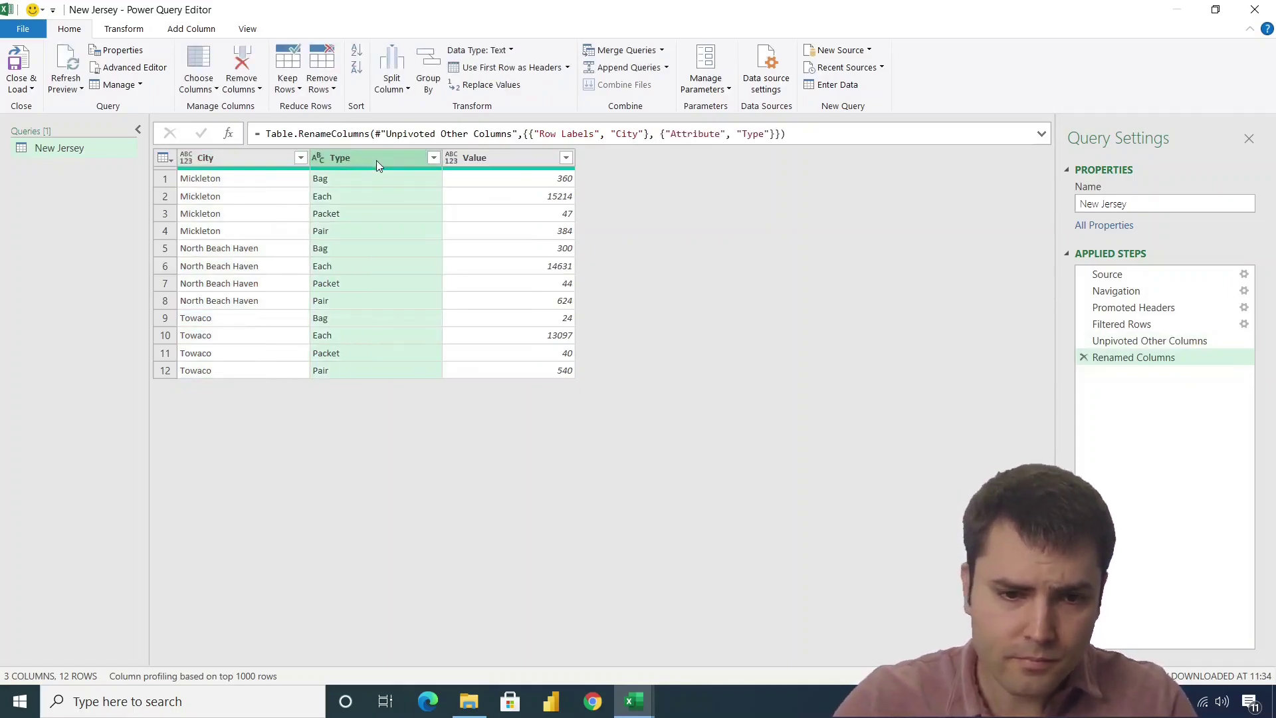
click(301, 193)
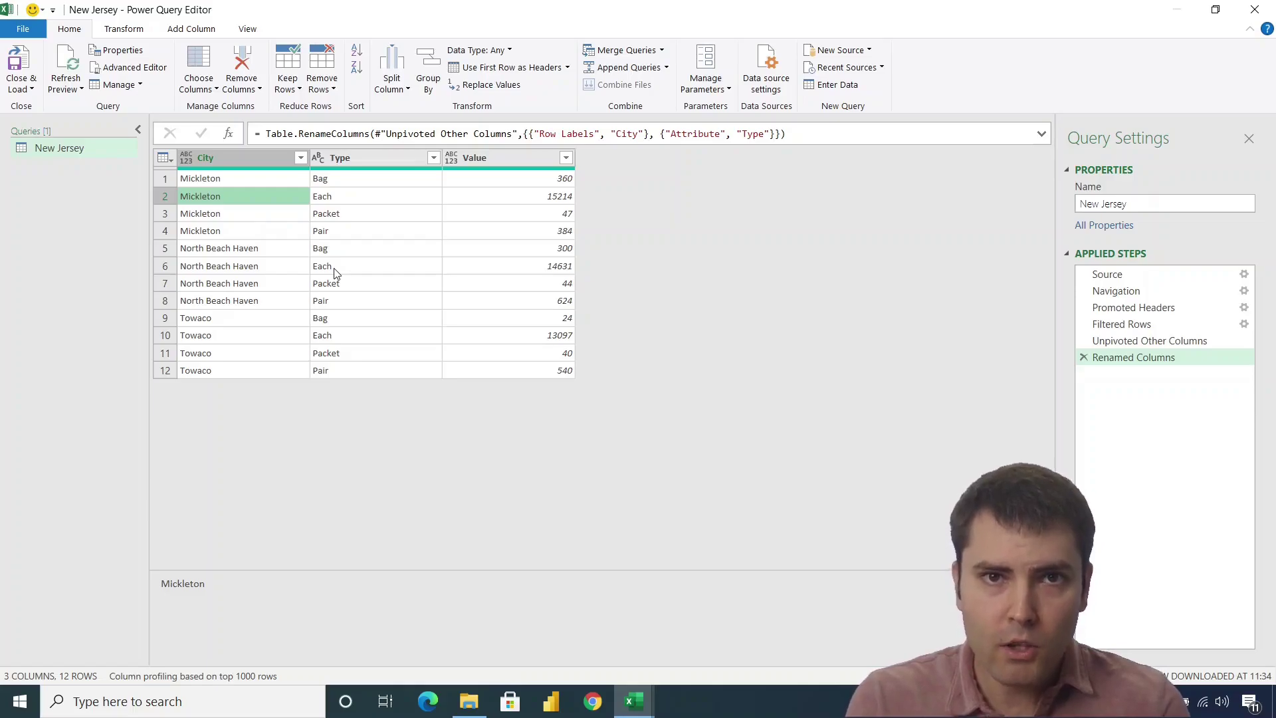
Bring up the New Jersey query's context menu in the Queries pane, showing Advanced Editor.
right_click(59, 143)
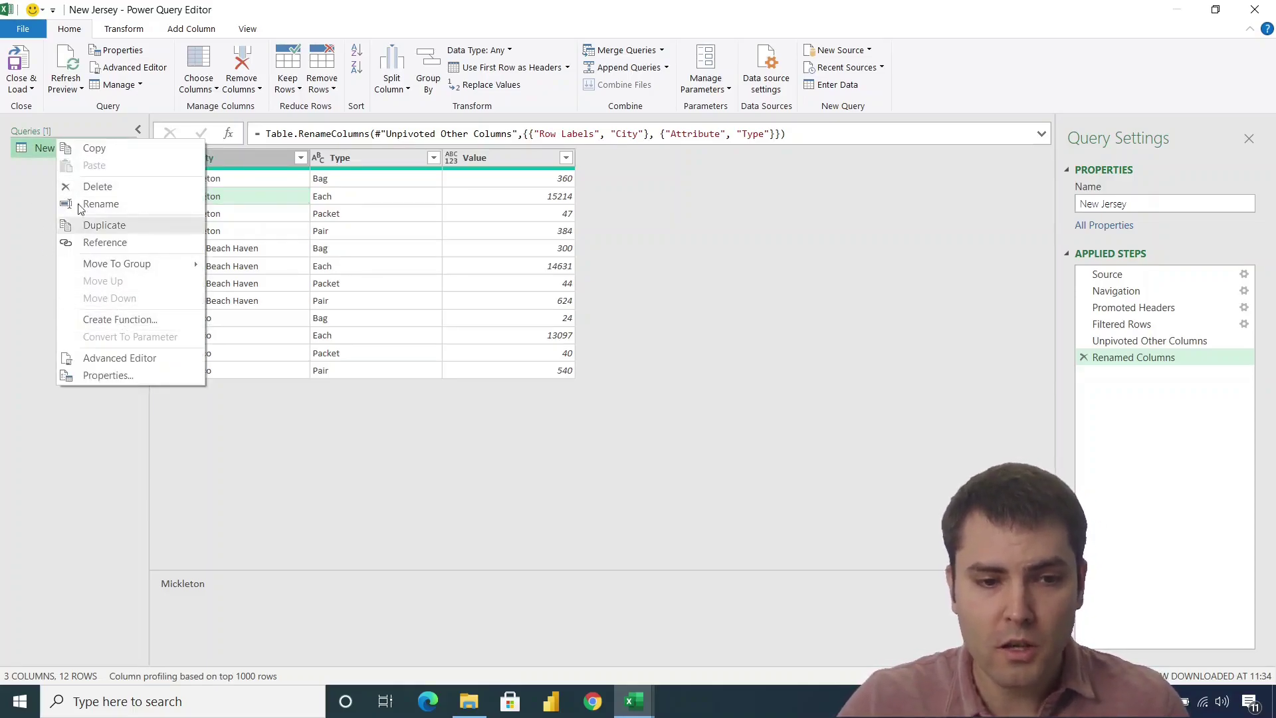
click(28, 144)
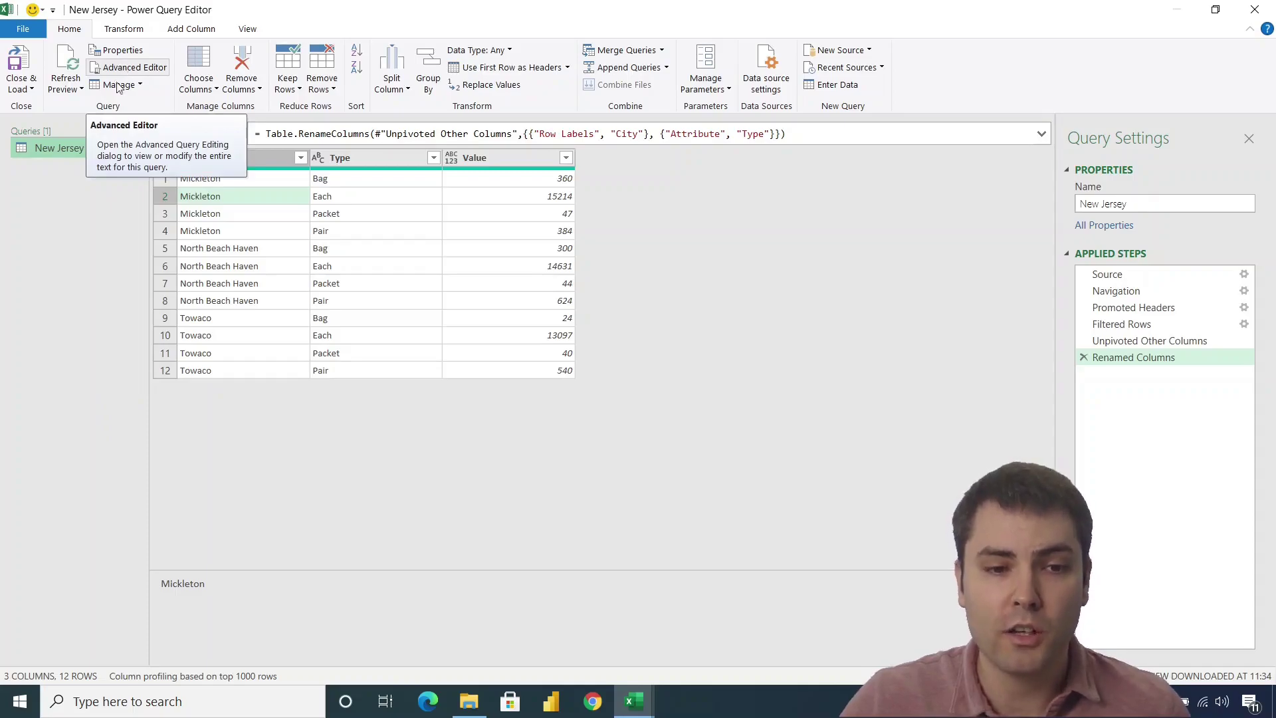
right_click(90, 143)
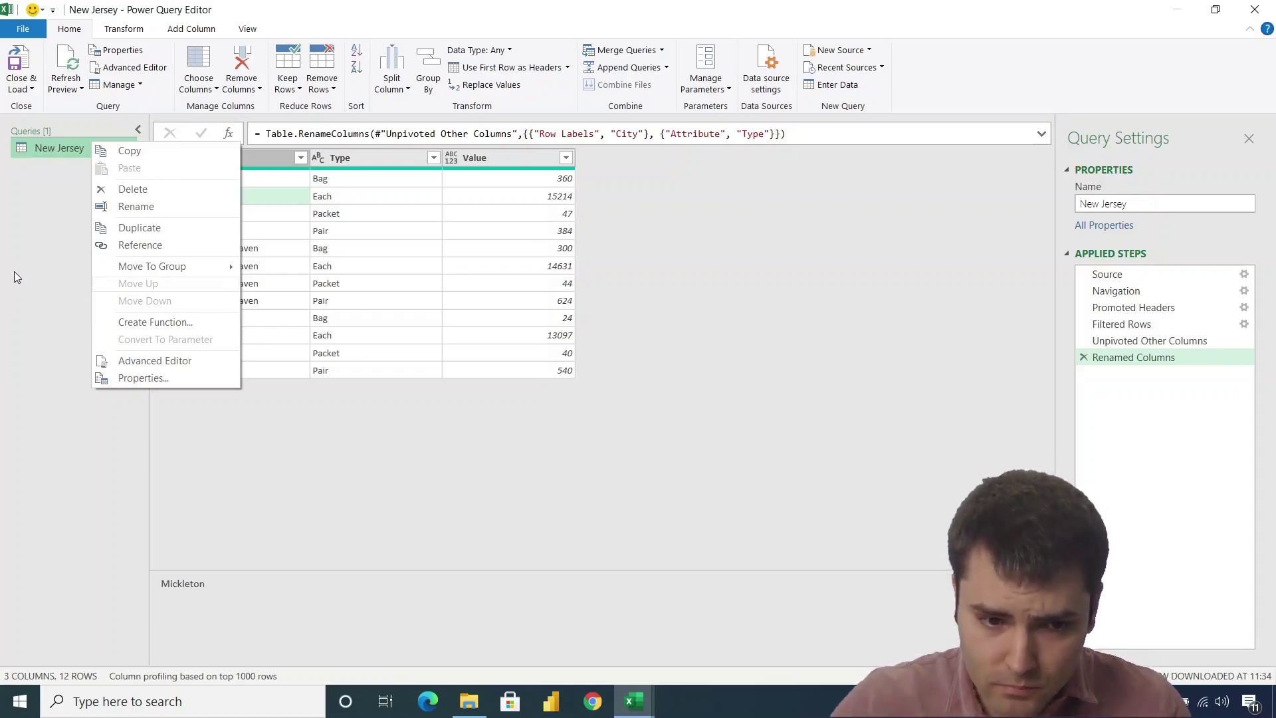
In Advanced Editor, add the line (InputTable)=> above let.
click(169, 363)
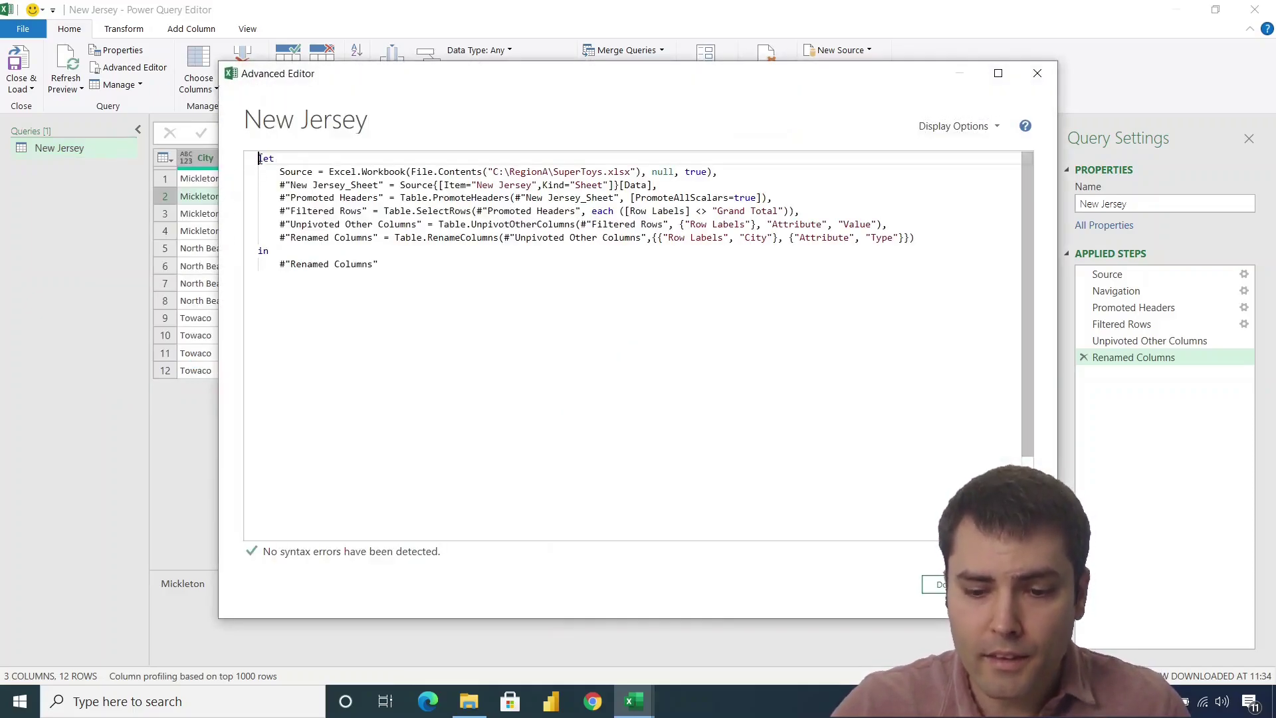
key(Return)
key(Return)
key(Up)
key(Up)
text(())
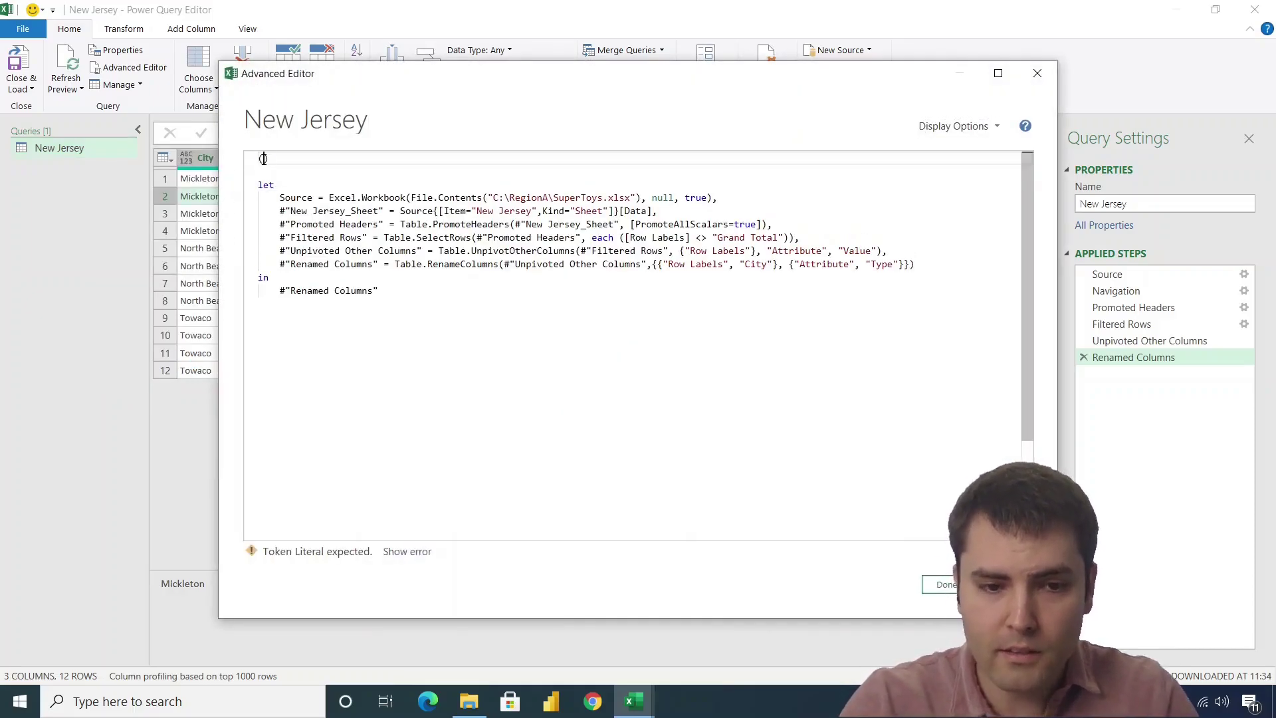
text(intup)
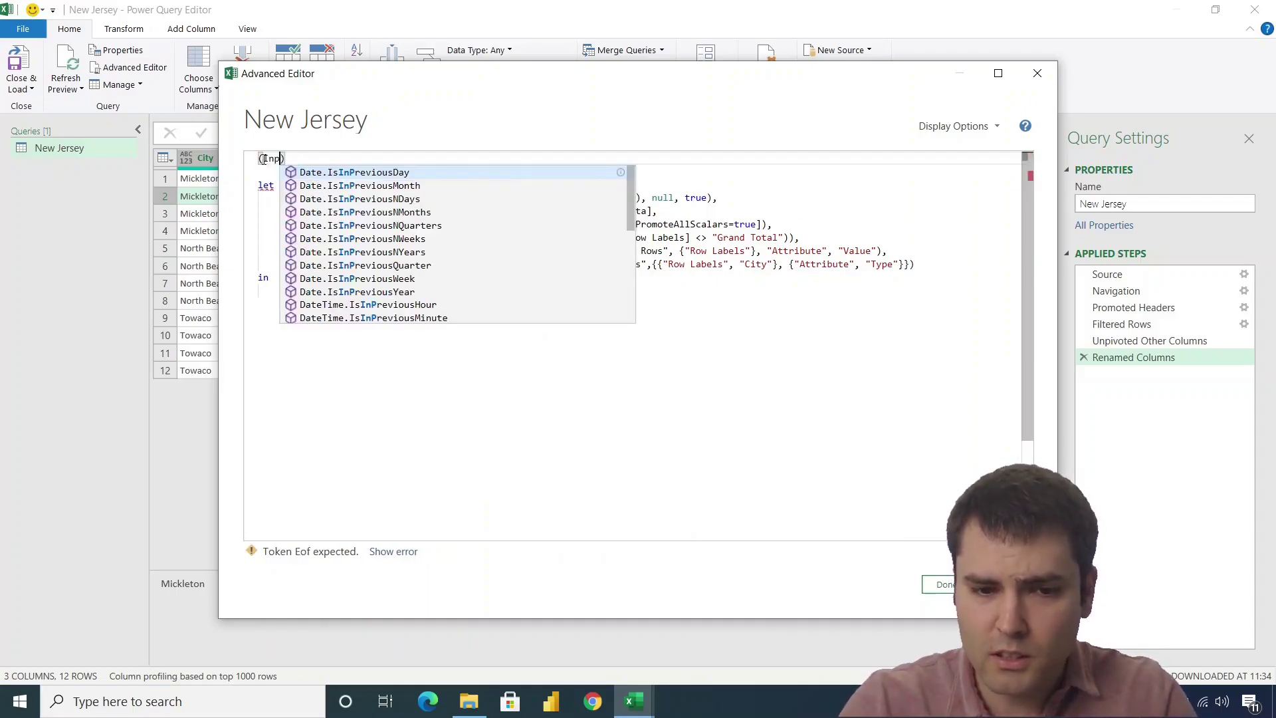
key(BackSpace)
key(BackSpace)
key(BackSpace)
text(putT)
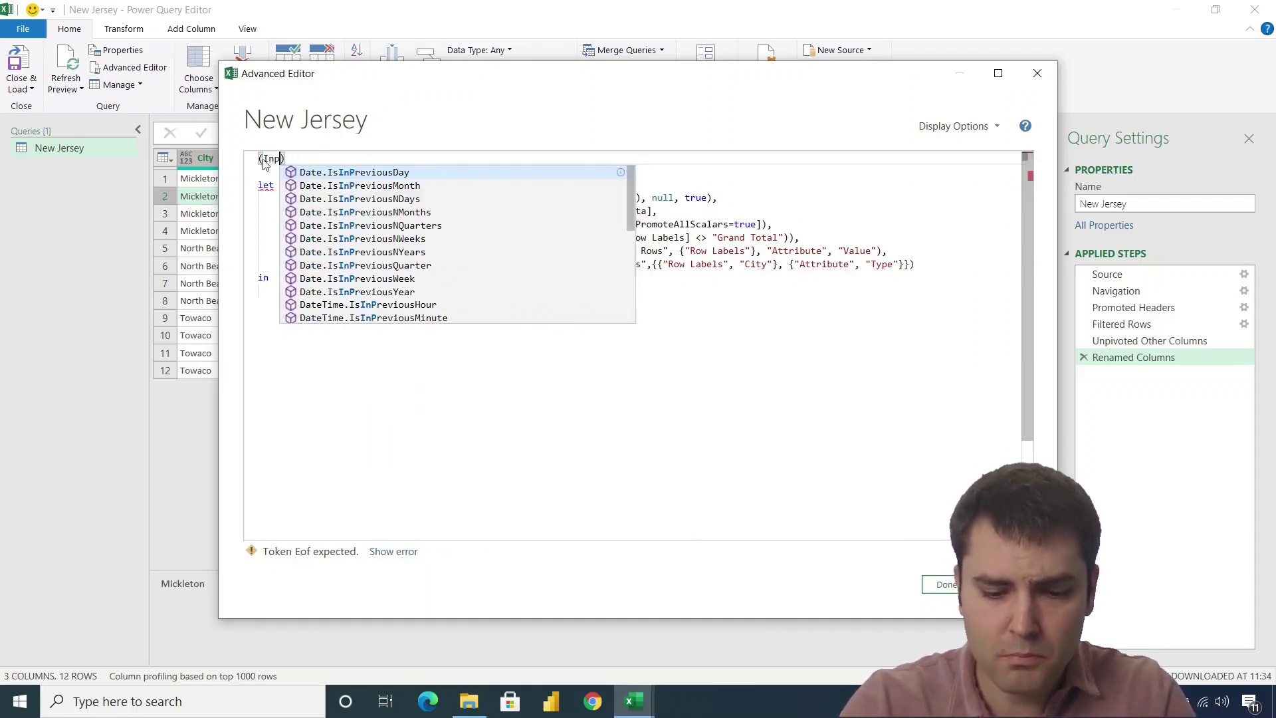
text(abl)
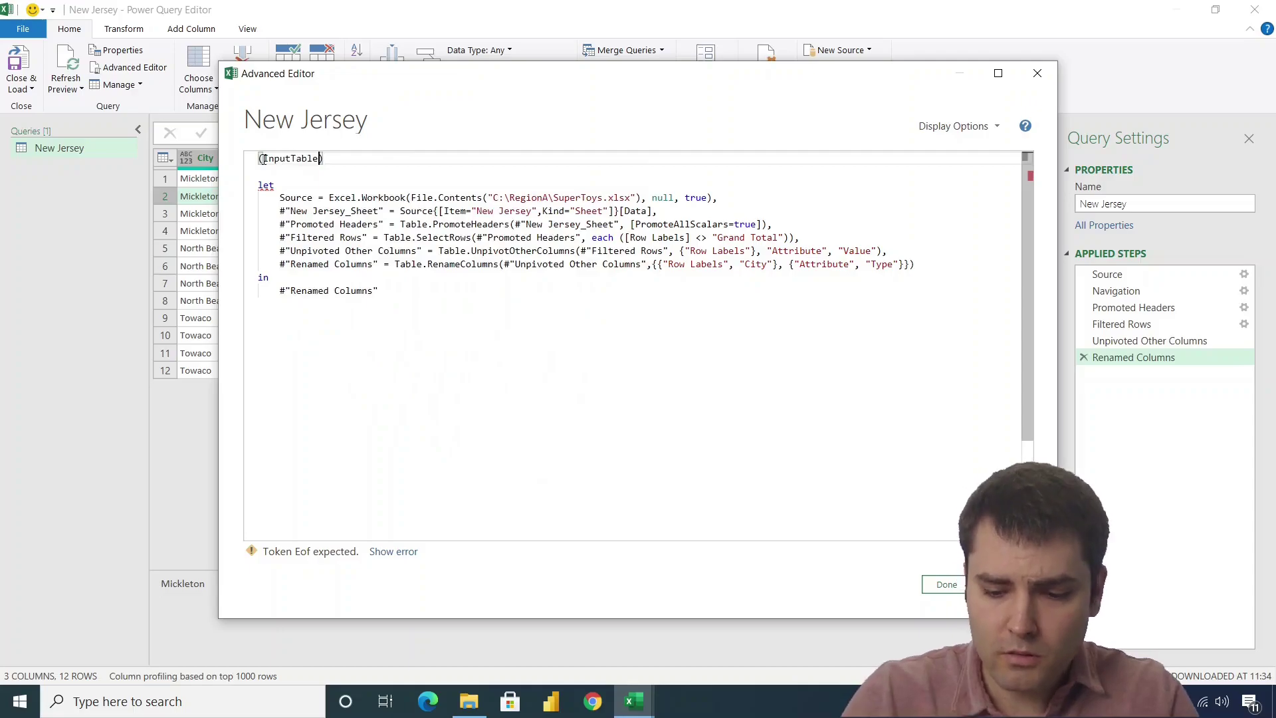
text(e)
key(End)
text(=>)
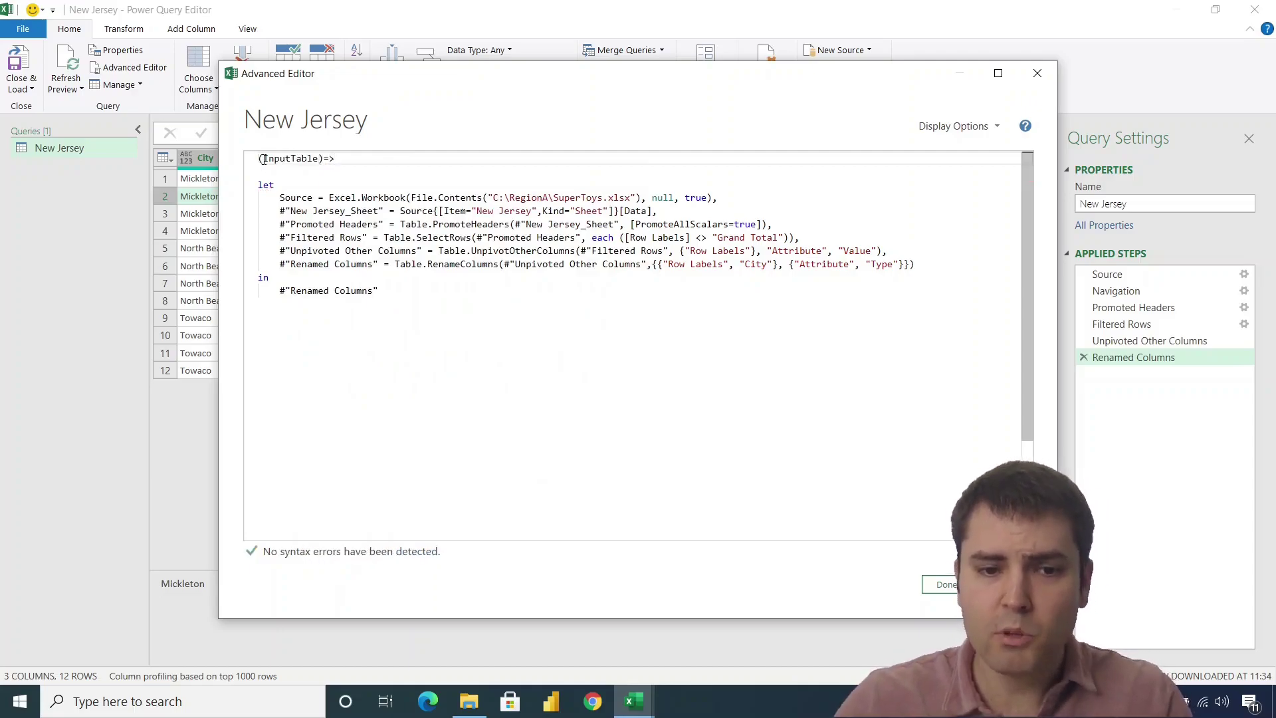
double_click(301, 158)
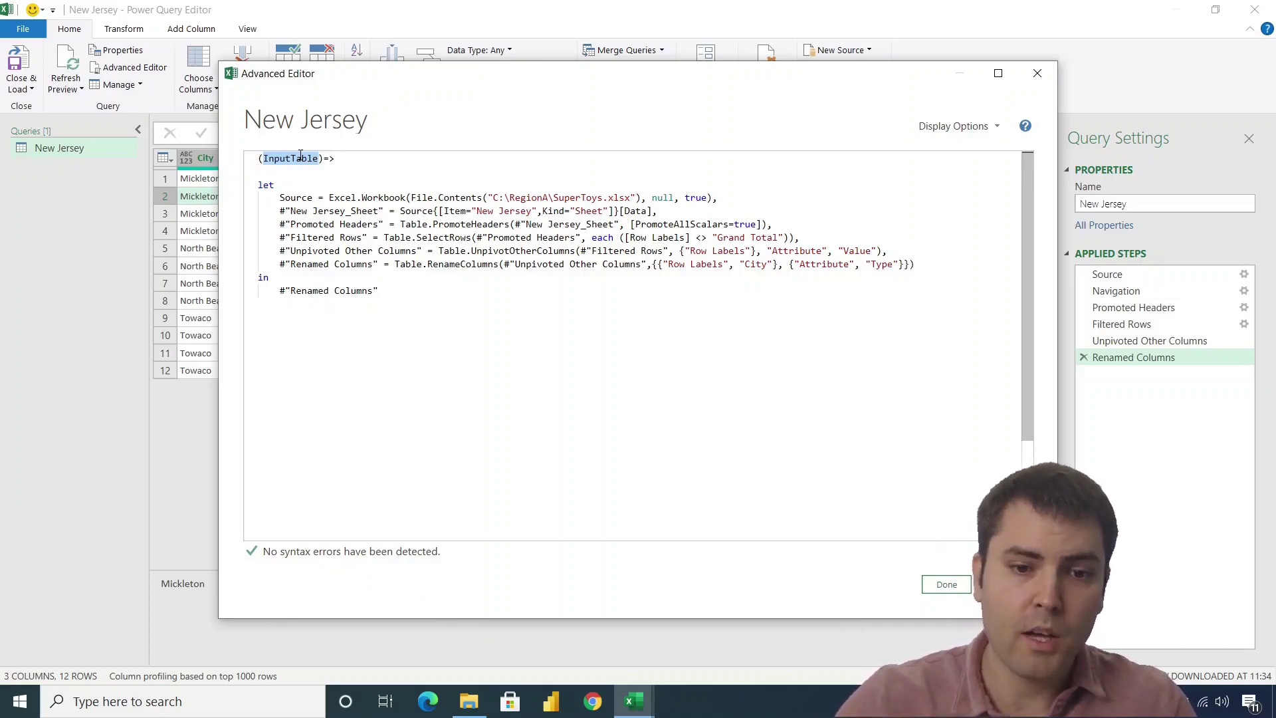
Delete the Source and New Jersey_Sheet lines and make Promoted Headers read from InputTable.
drag(726, 198, 199, 201)
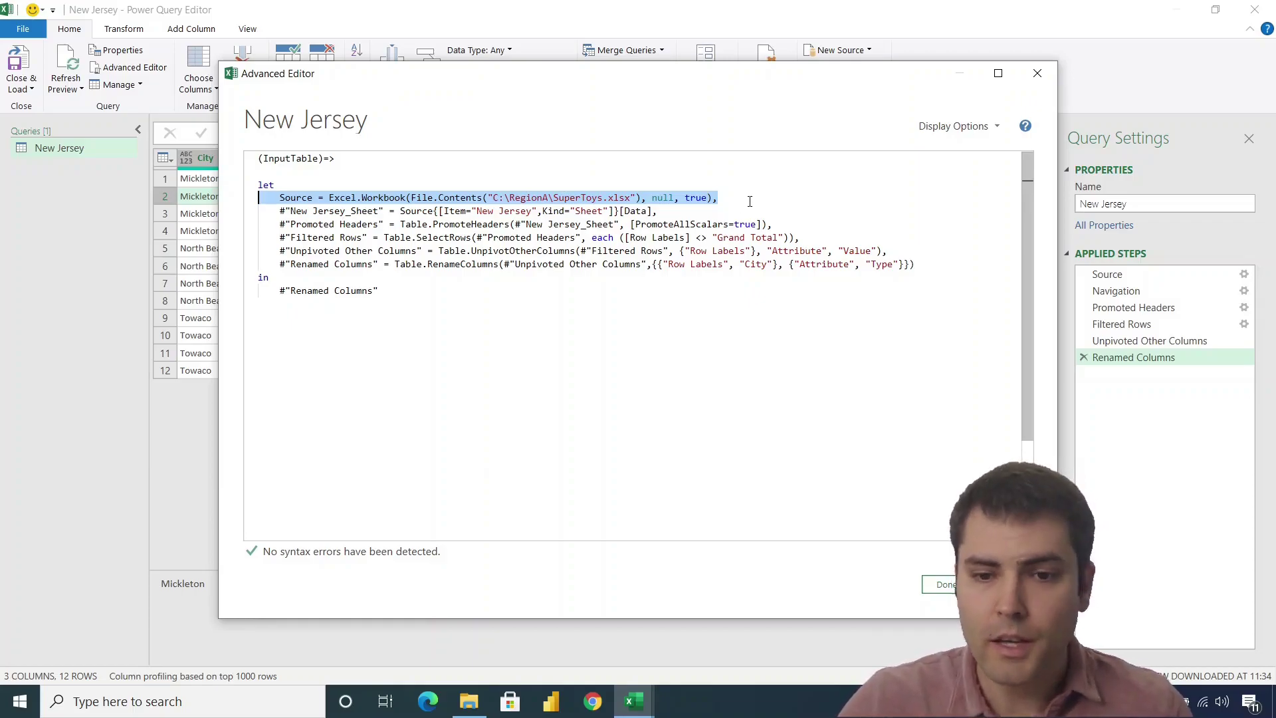
key(Delete)
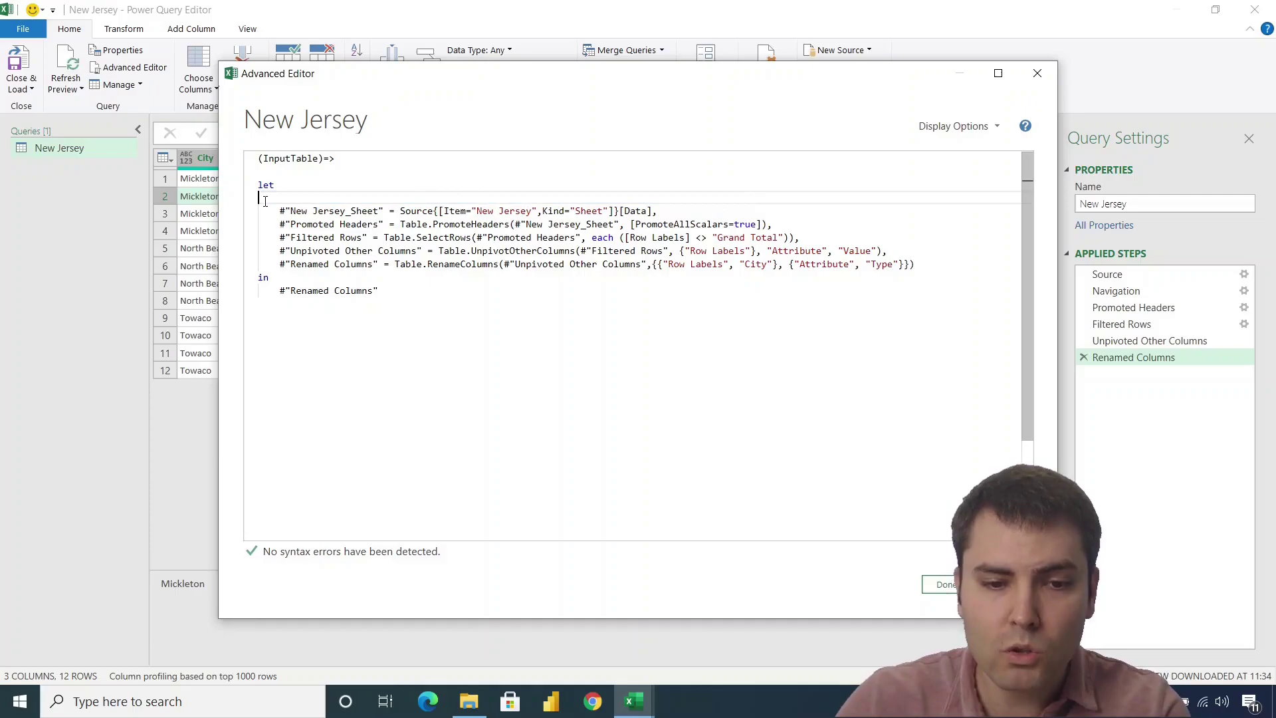
drag(281, 211, 380, 211)
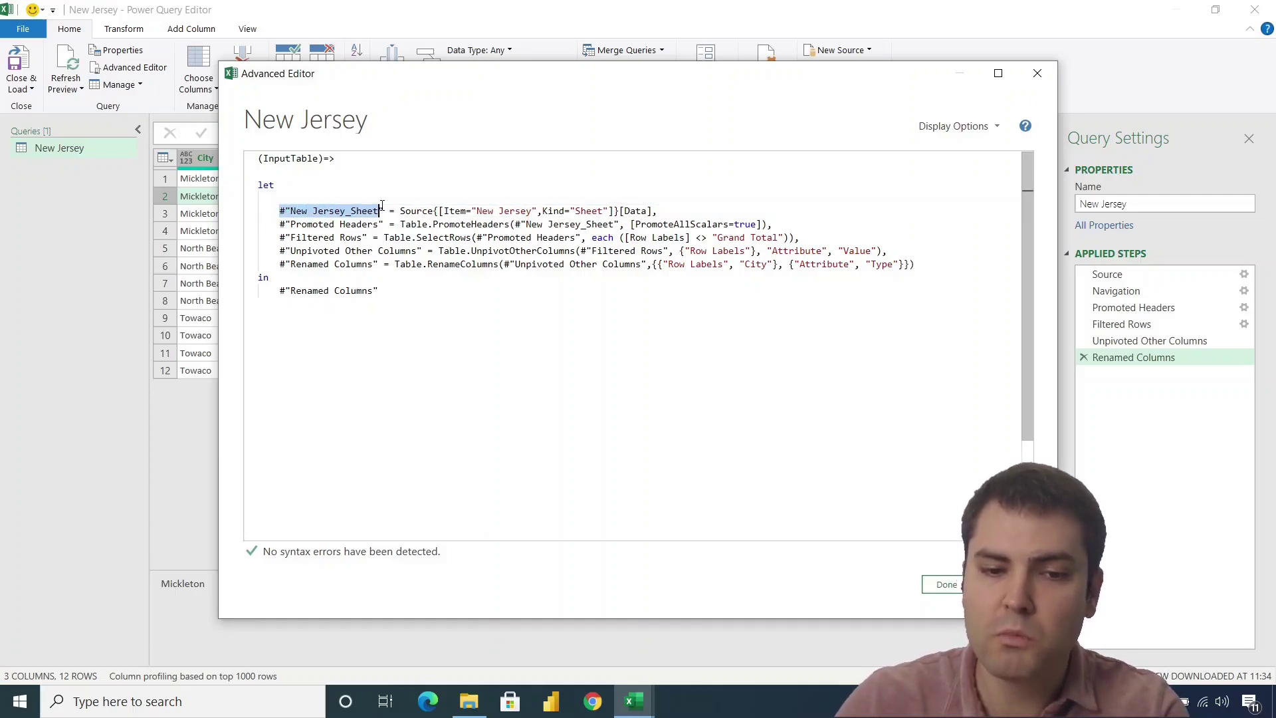
drag(662, 211, 252, 201)
key(Delete)
key(BackSpace)
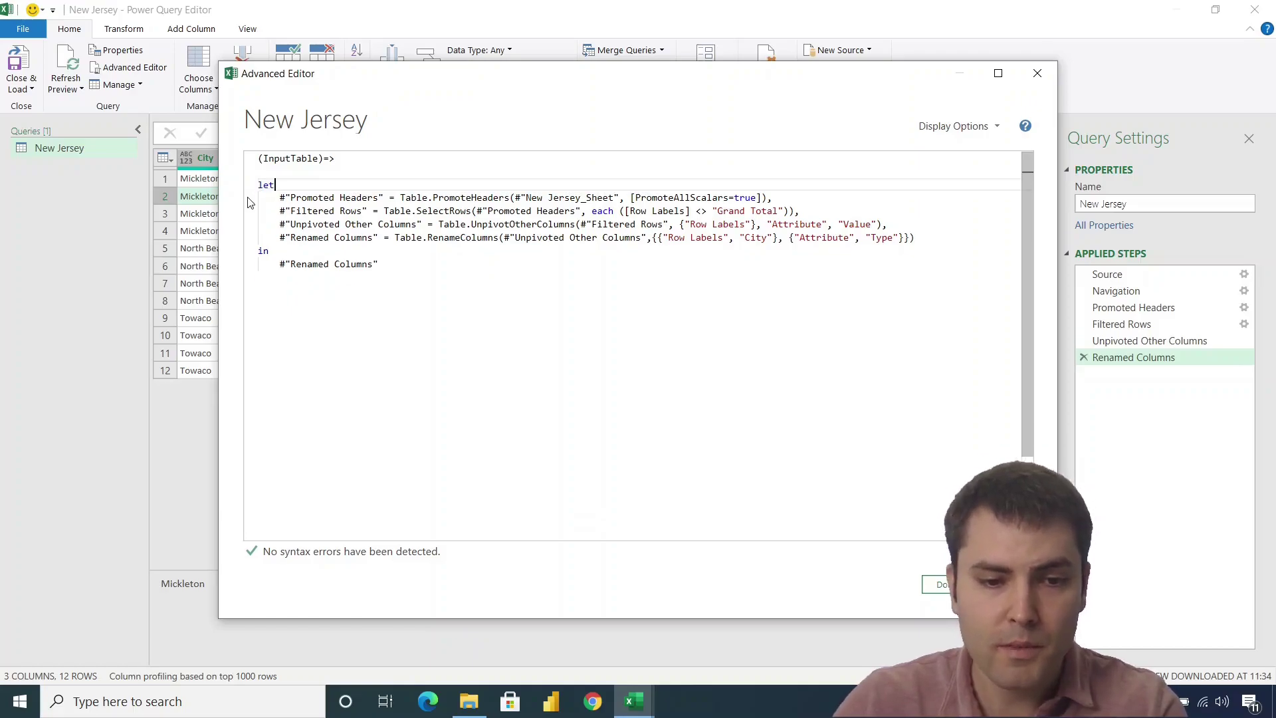
double_click(304, 157)
key(ctrl+c)
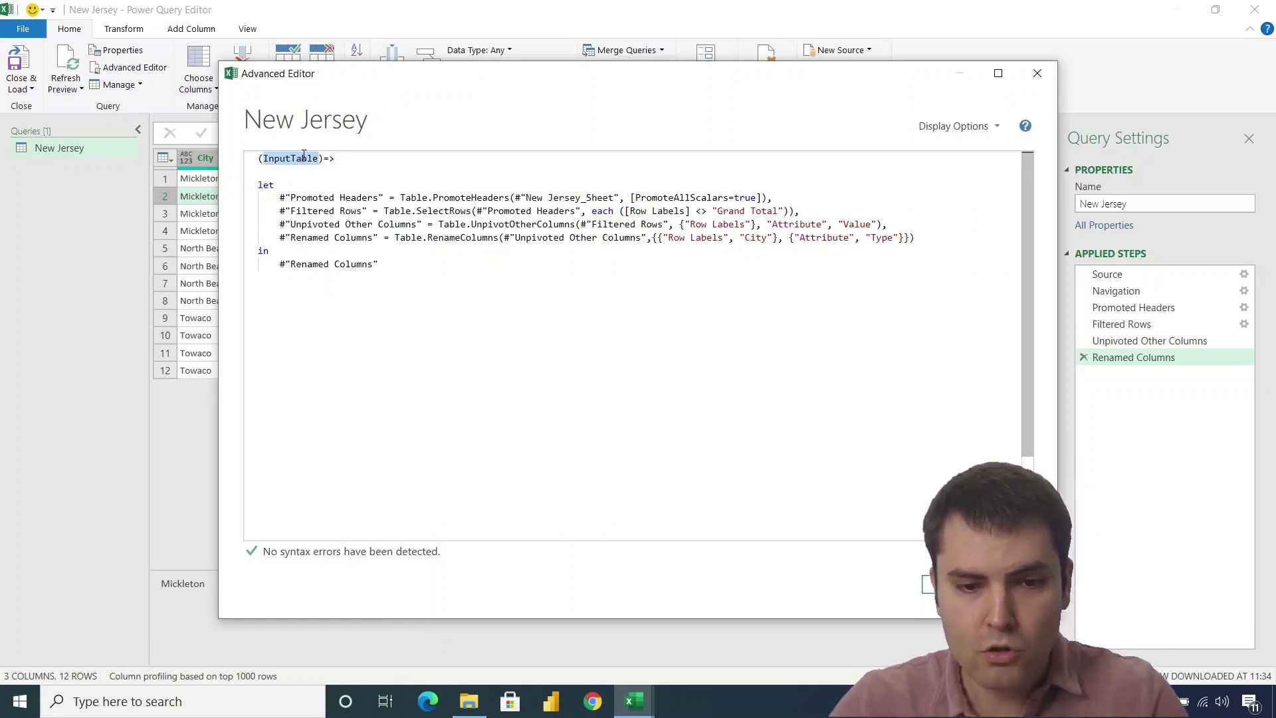
mouse_move(516, 198)
mouse_down()
mouse_move(625, 199)
mouse_move(521, 197)
mouse_up()
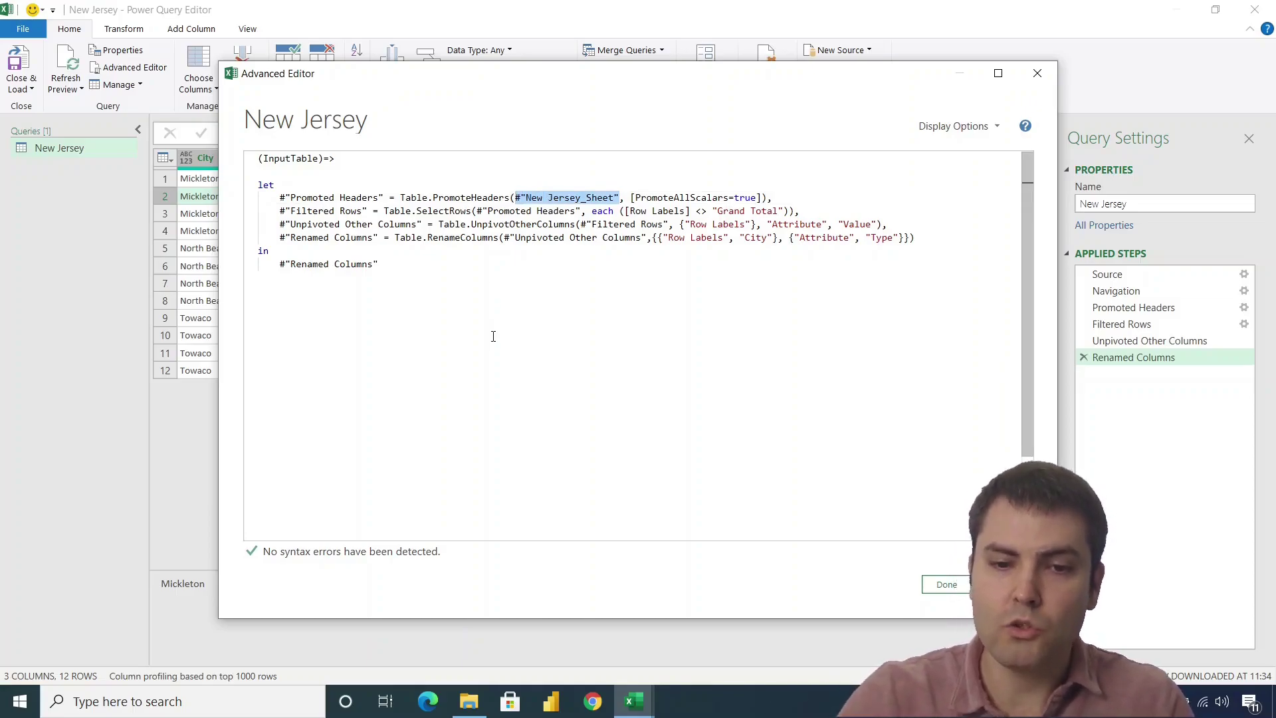
key(ctrl+v)
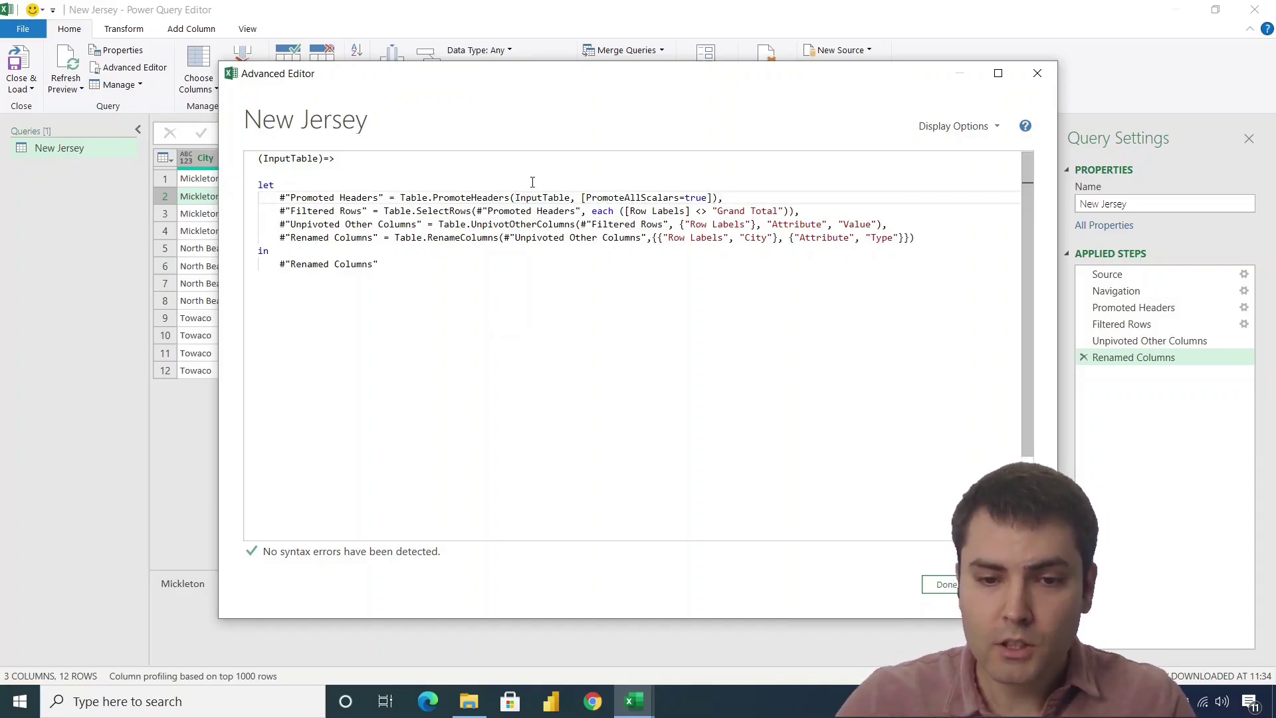
click(473, 265)
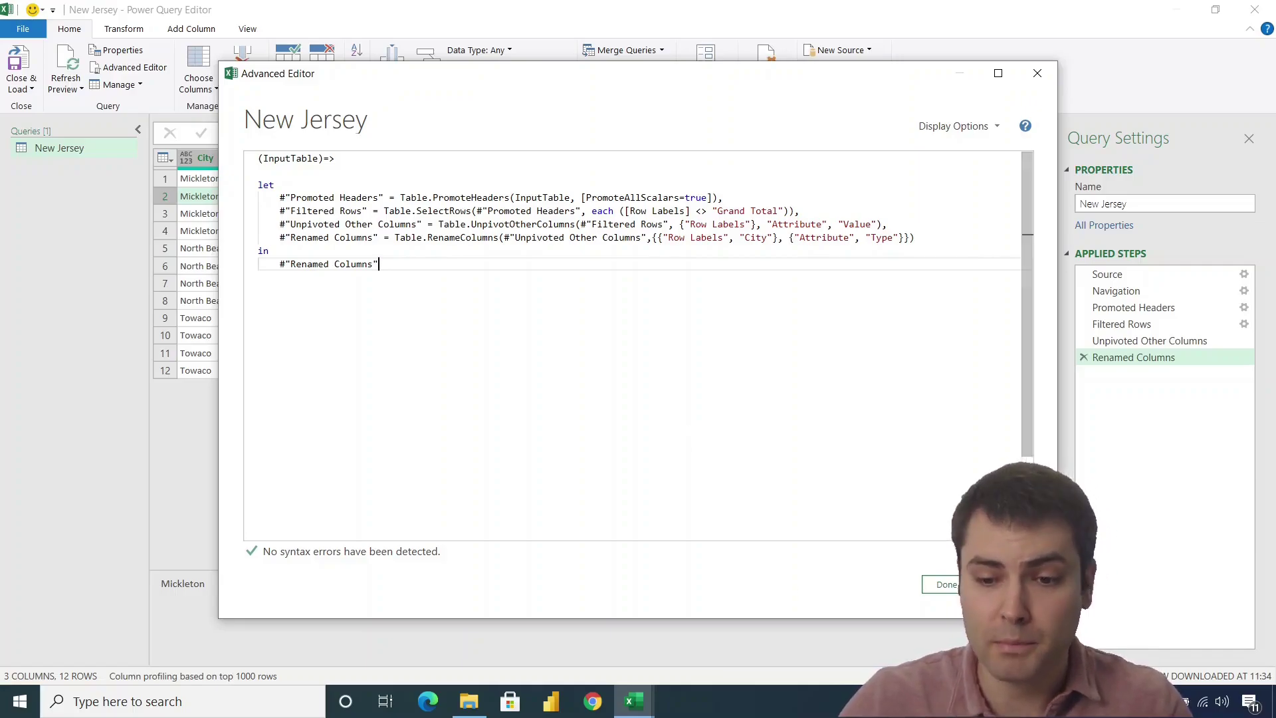
Save the edited code and name the resulting function query FXClean in Query Settings.
click(945, 584)
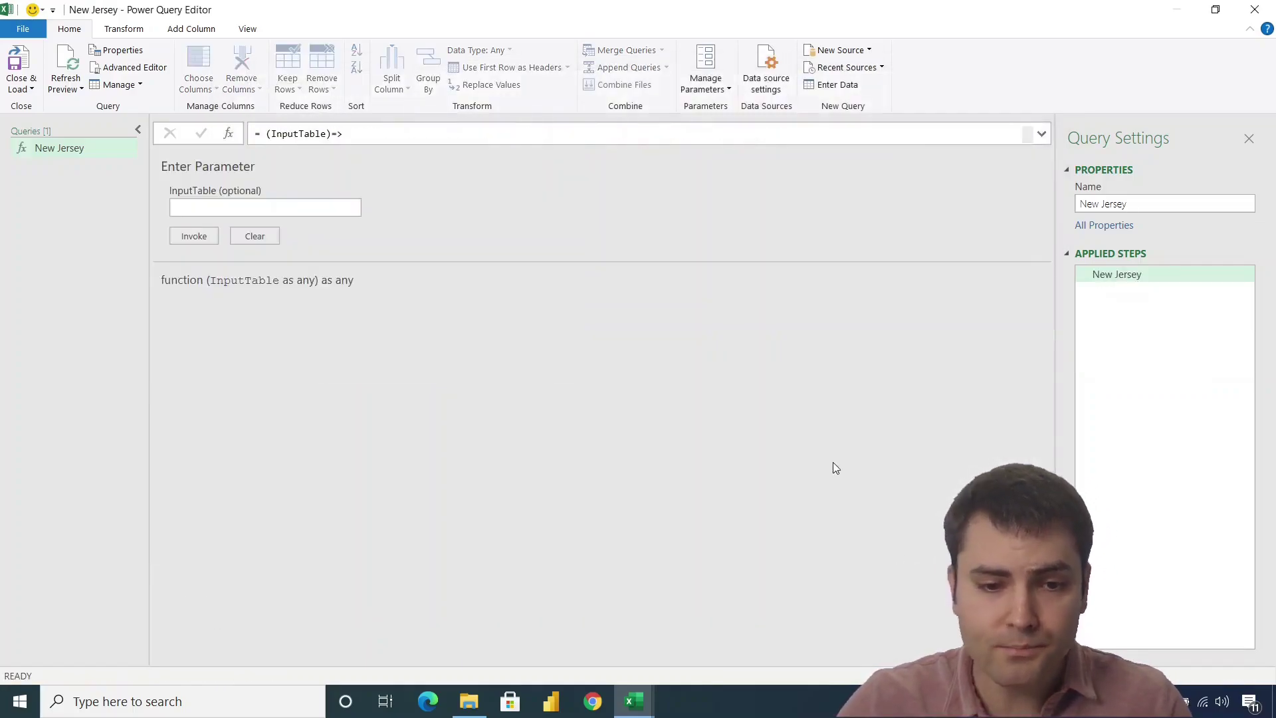
click(1199, 205)
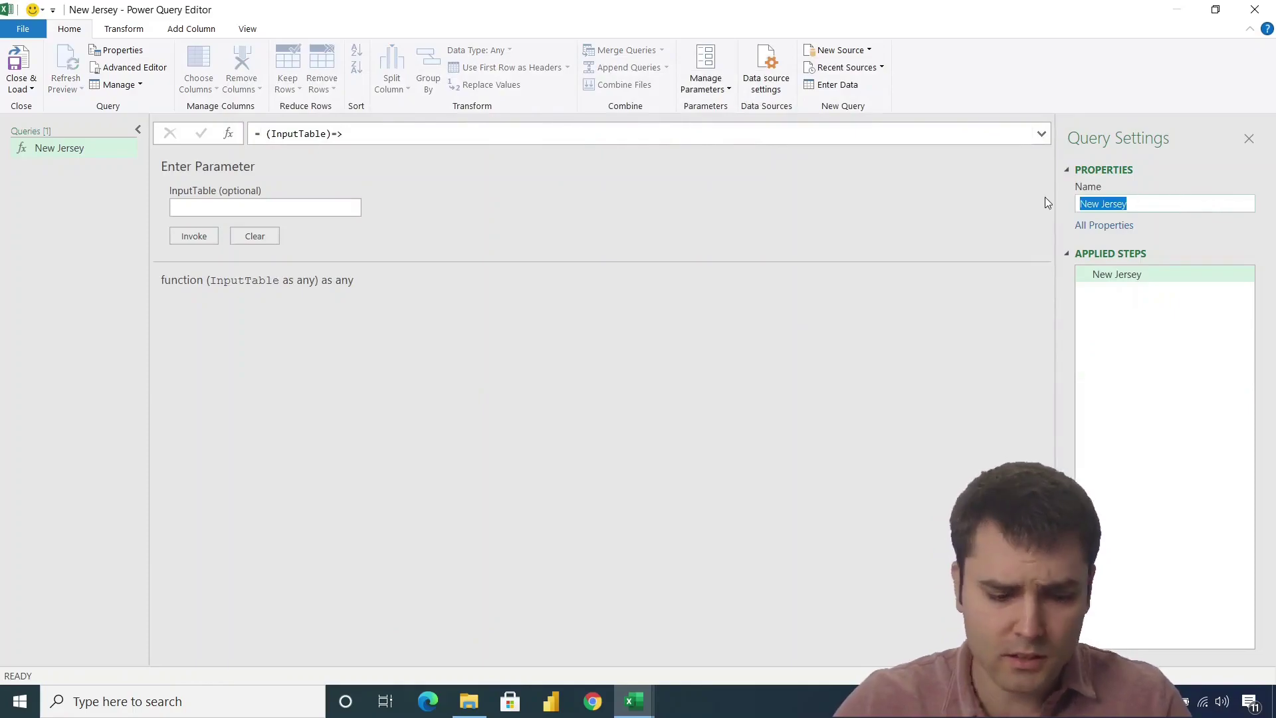
text(FXc)
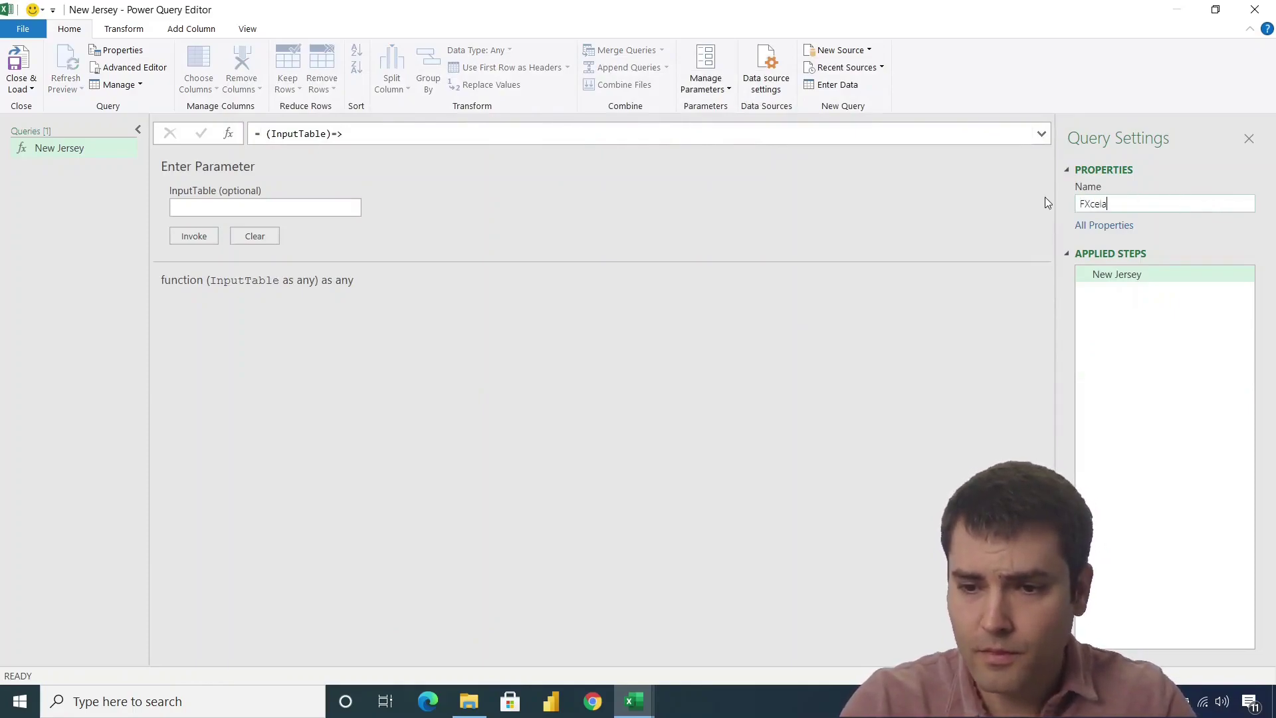
key(BackSpace)
text(Clean)
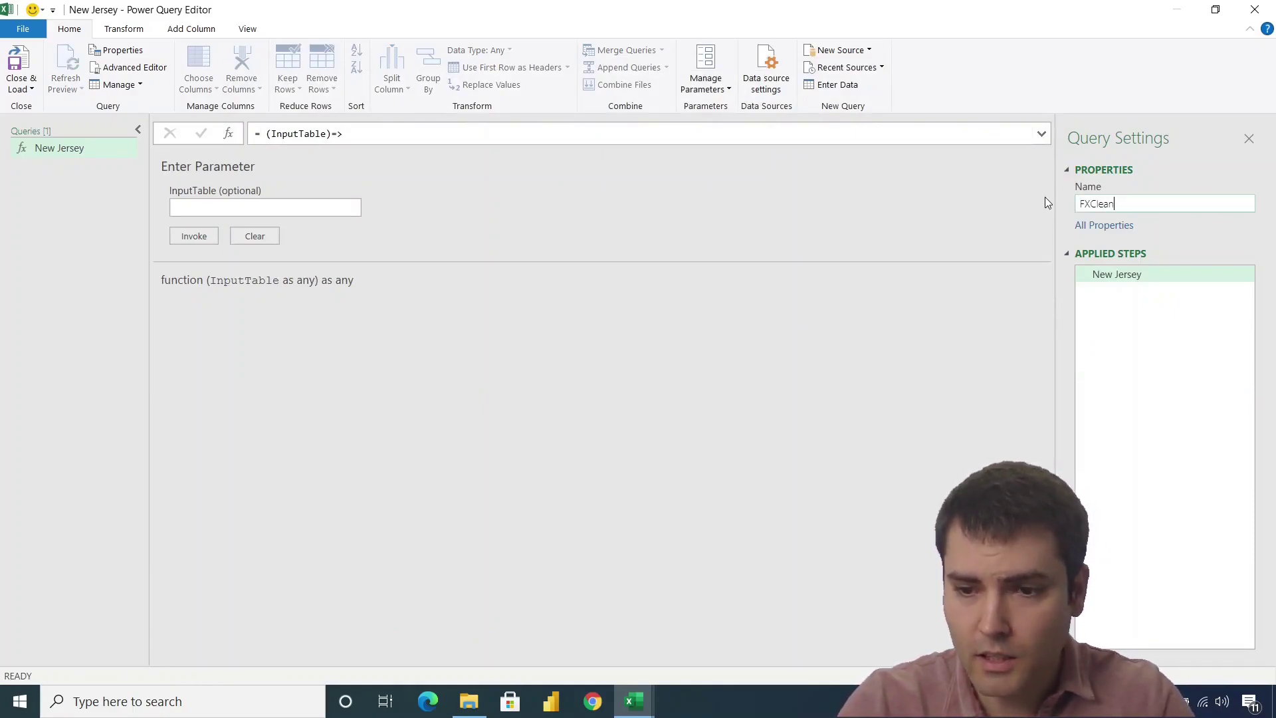
key(Return)
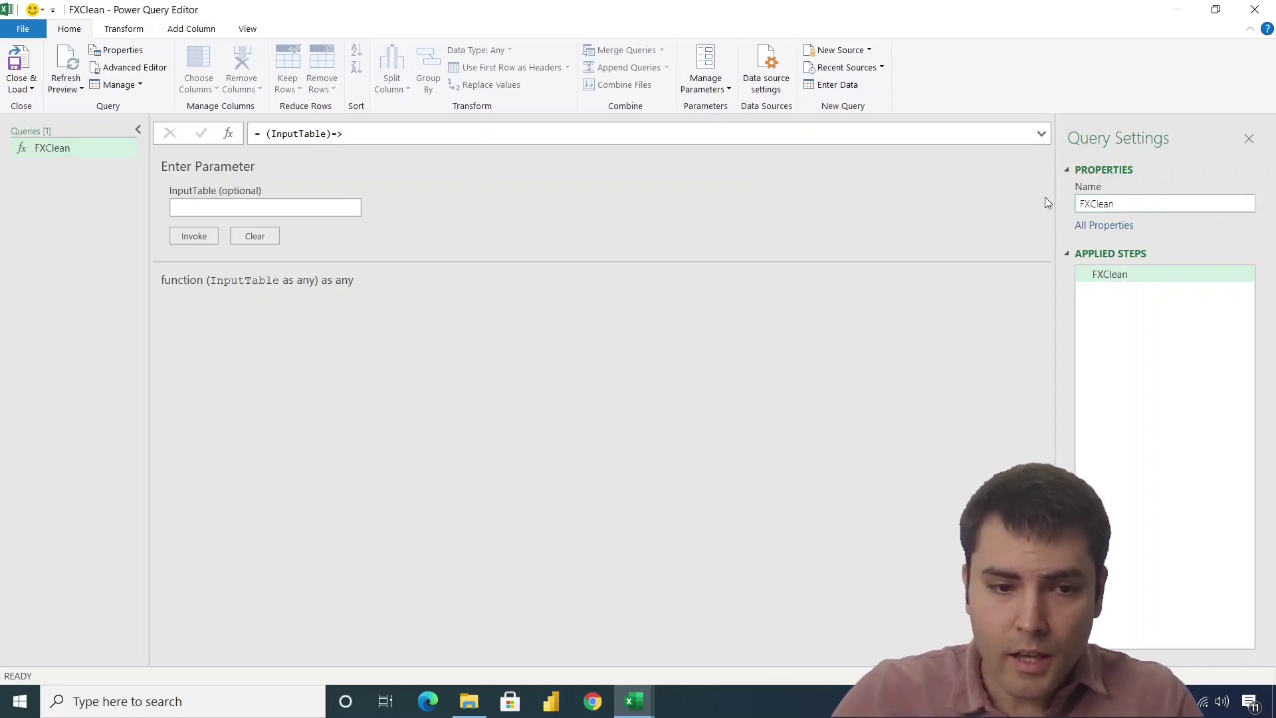
Start a new query from a Folder source in the Queries pane.
right_click(39, 194)
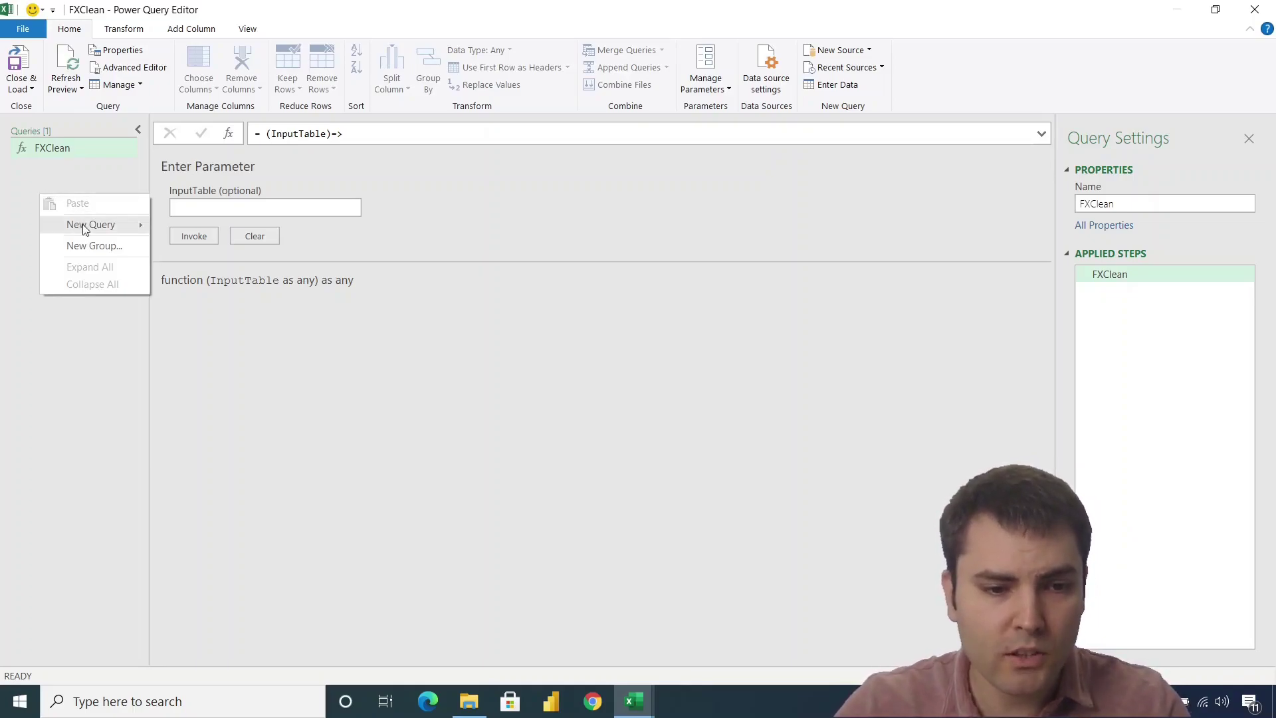
mouse_move(82, 224)
mouse_move(189, 226)
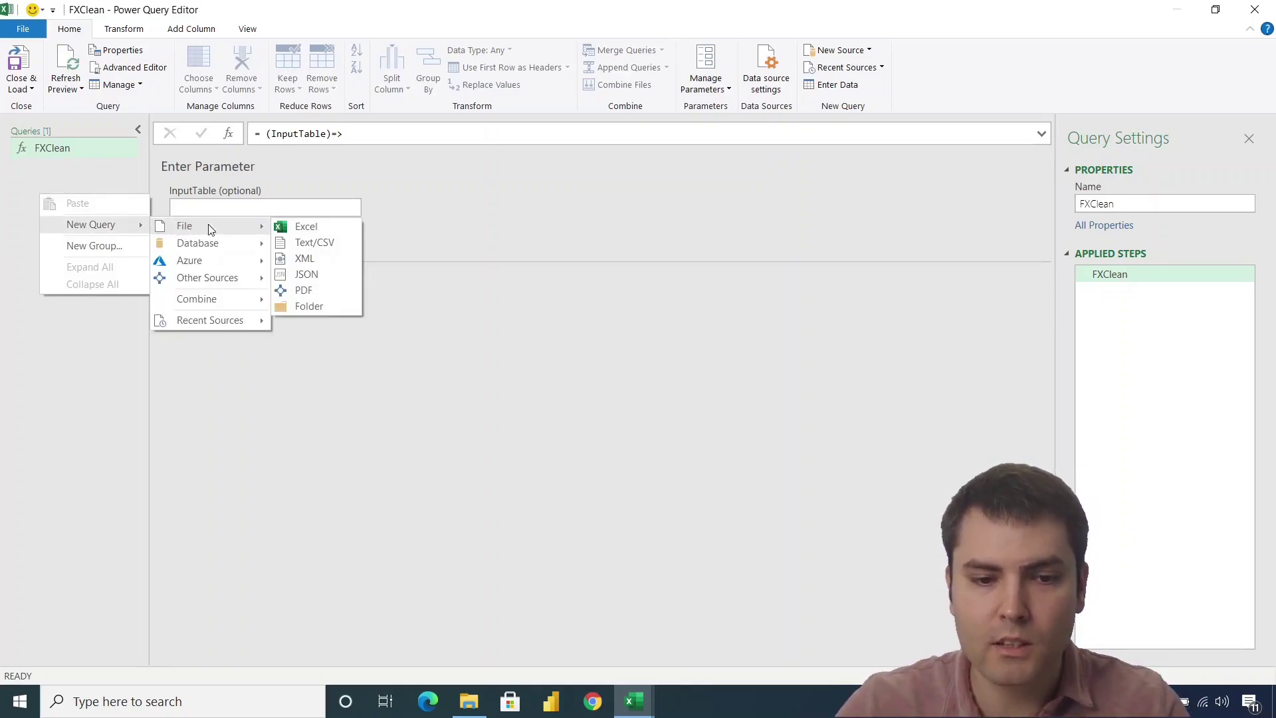
click(313, 308)
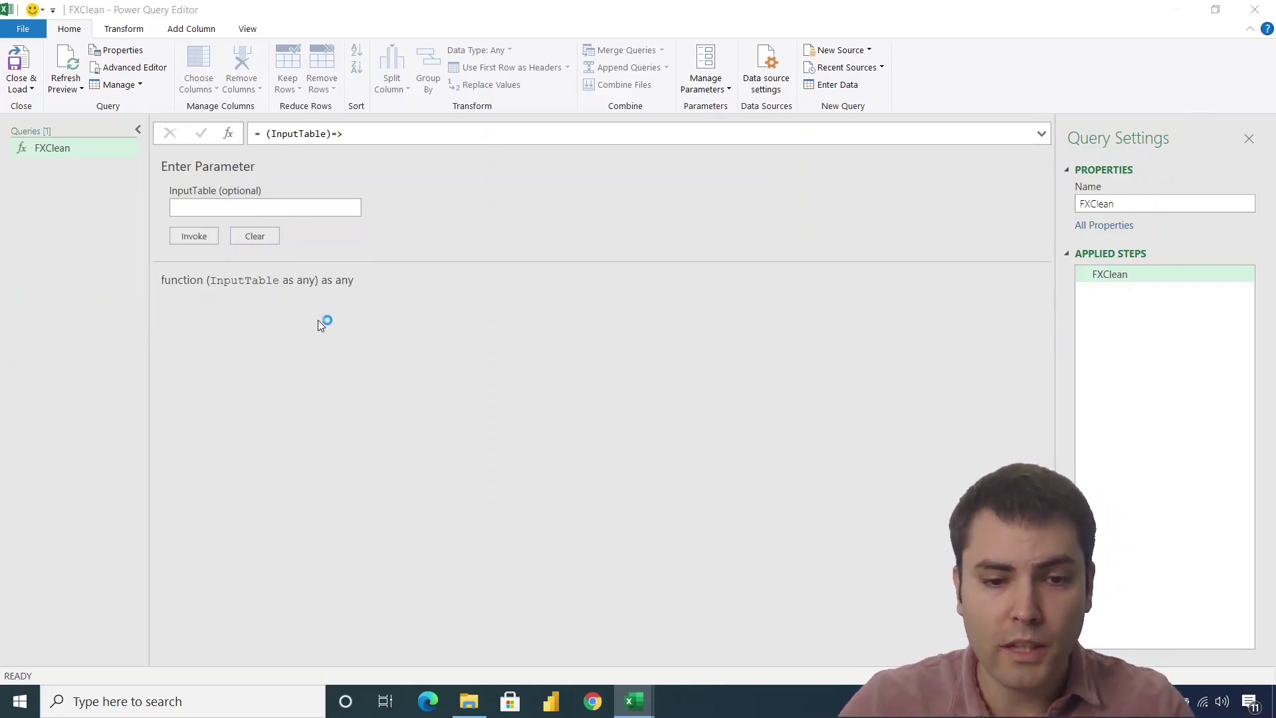
Browse to C:\RegionC and load its file list as an editable query.
click(752, 329)
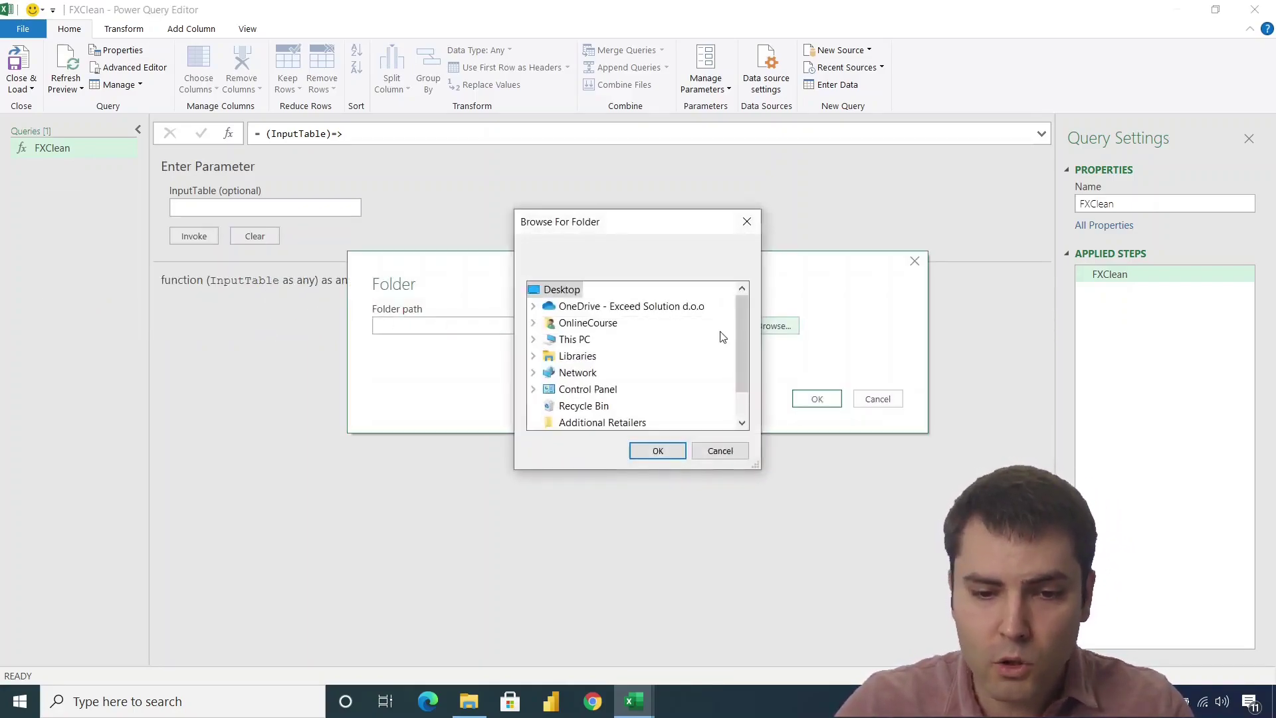
double_click(573, 339)
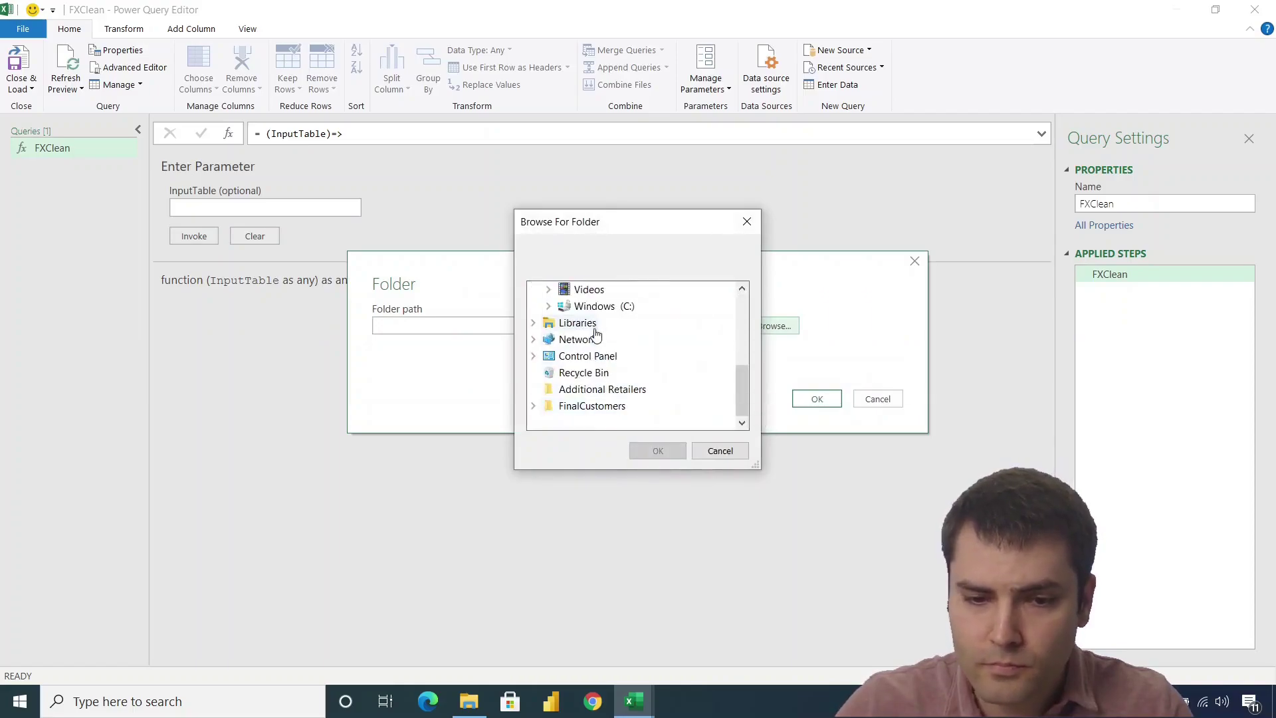
click(592, 307)
double_click(592, 306)
scroll(692, 365, down, 1)
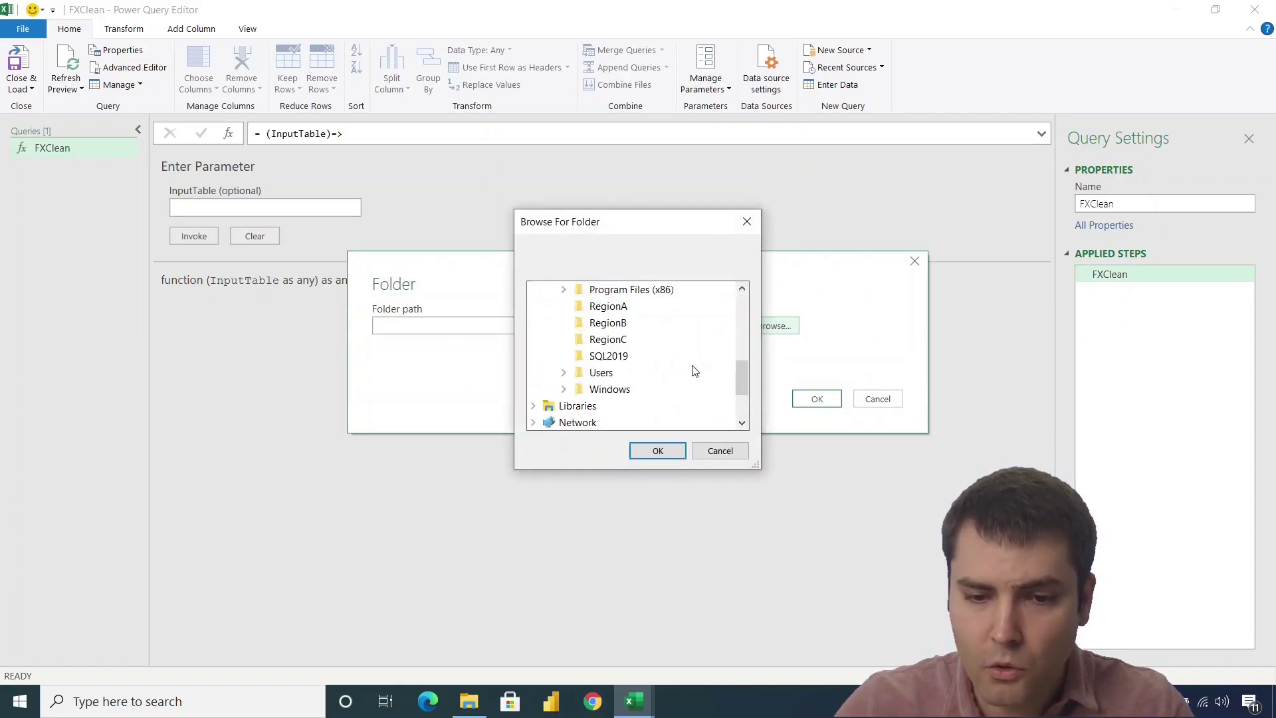
click(607, 339)
click(657, 450)
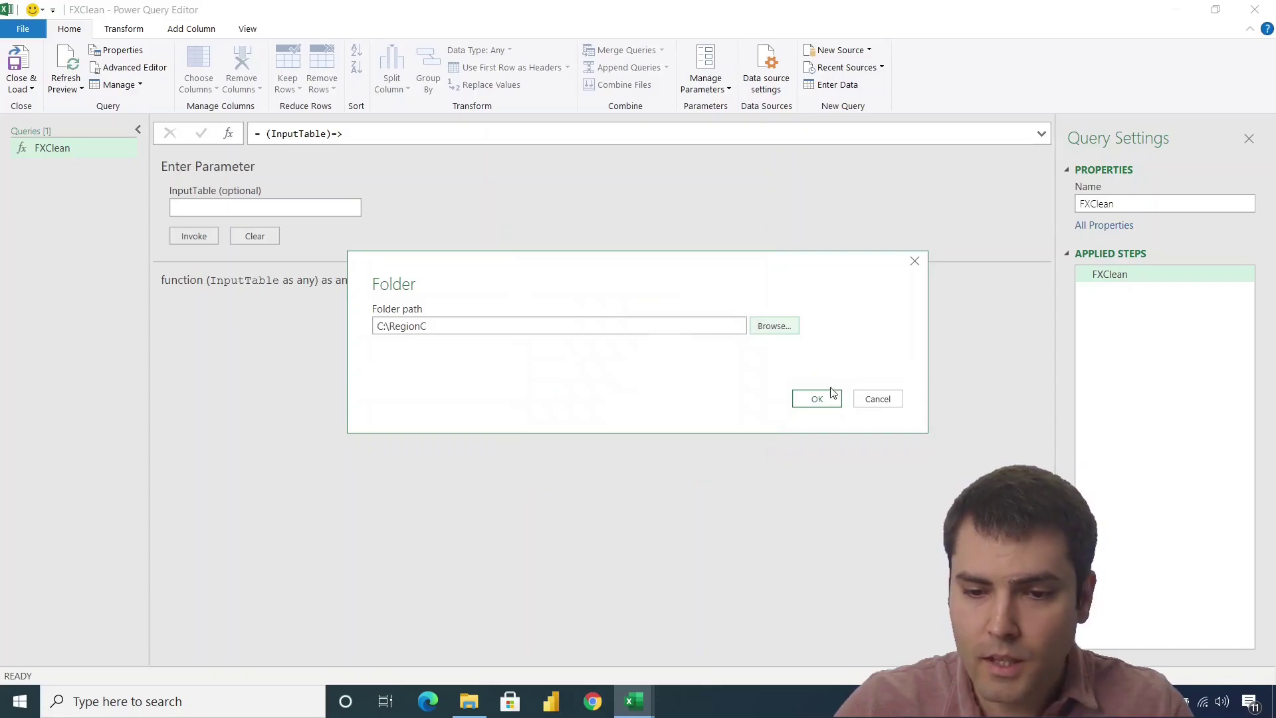
click(827, 397)
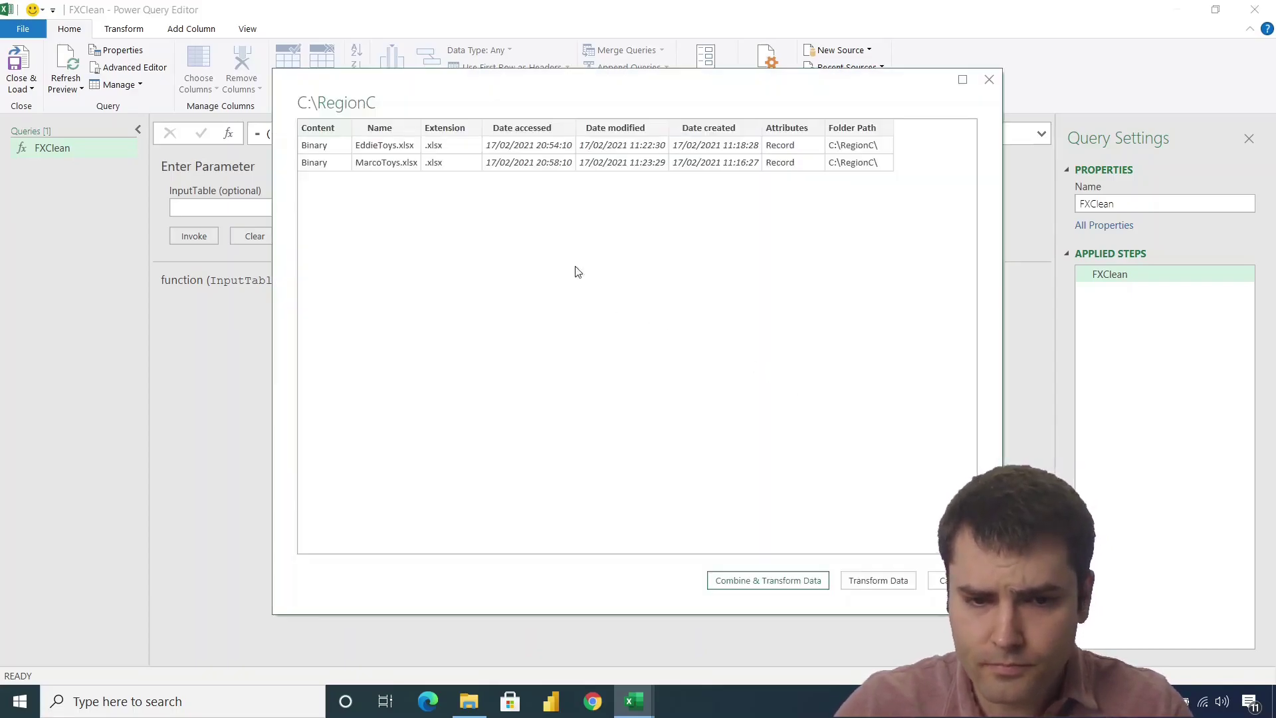
click(881, 582)
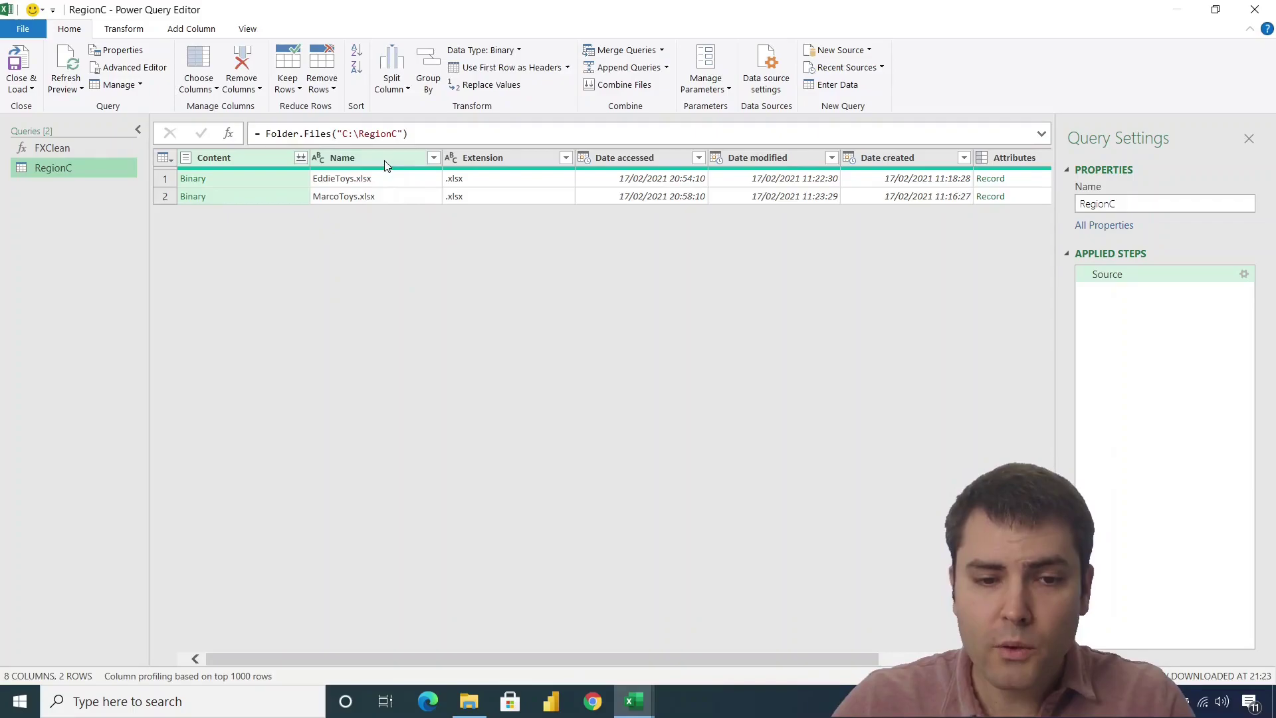
Remove every column except Content and Name.
click(362, 157)
right_click(358, 162)
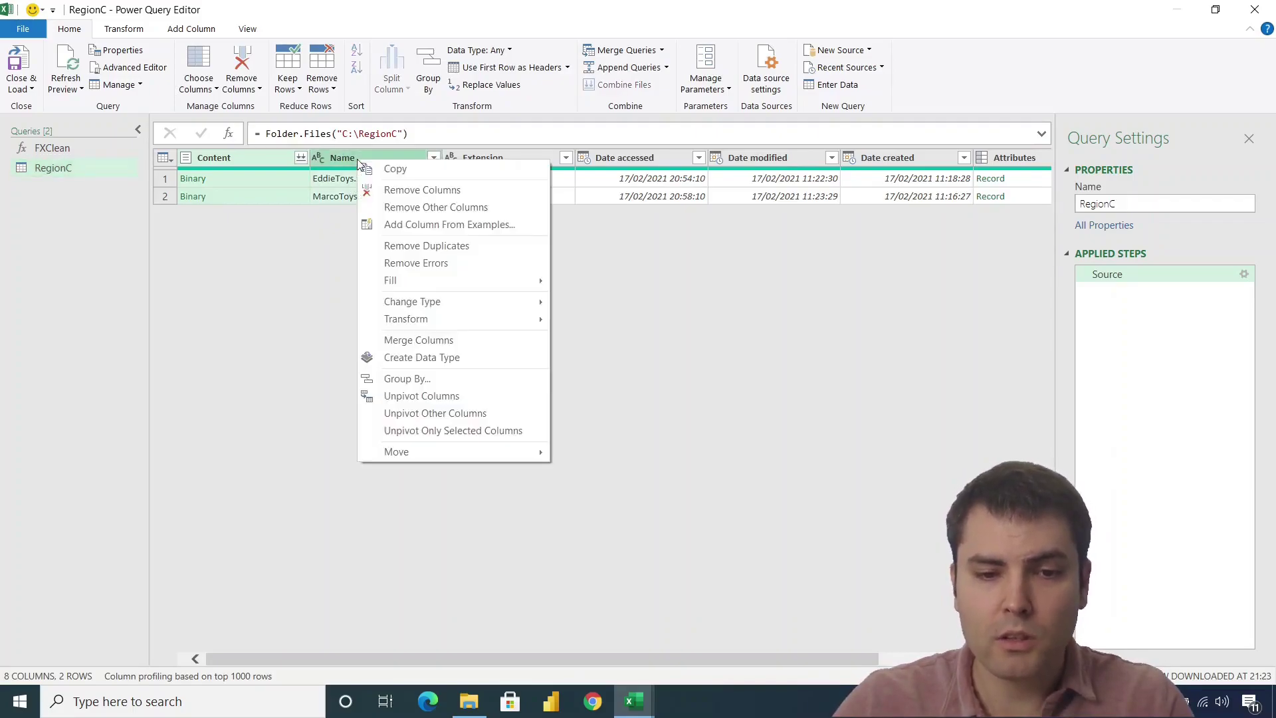
click(416, 207)
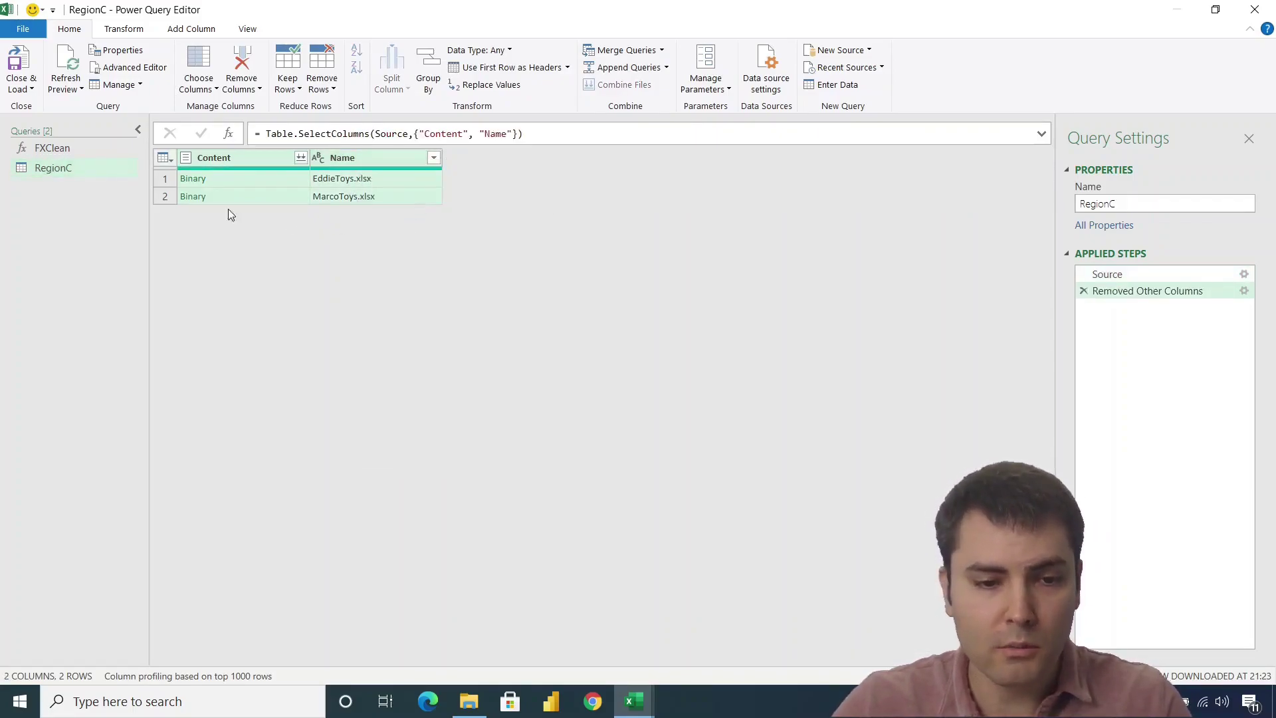
Preview the EddieToys.xlsx and MarcoToys.xlsx binaries, then select the Name column.
click(232, 179)
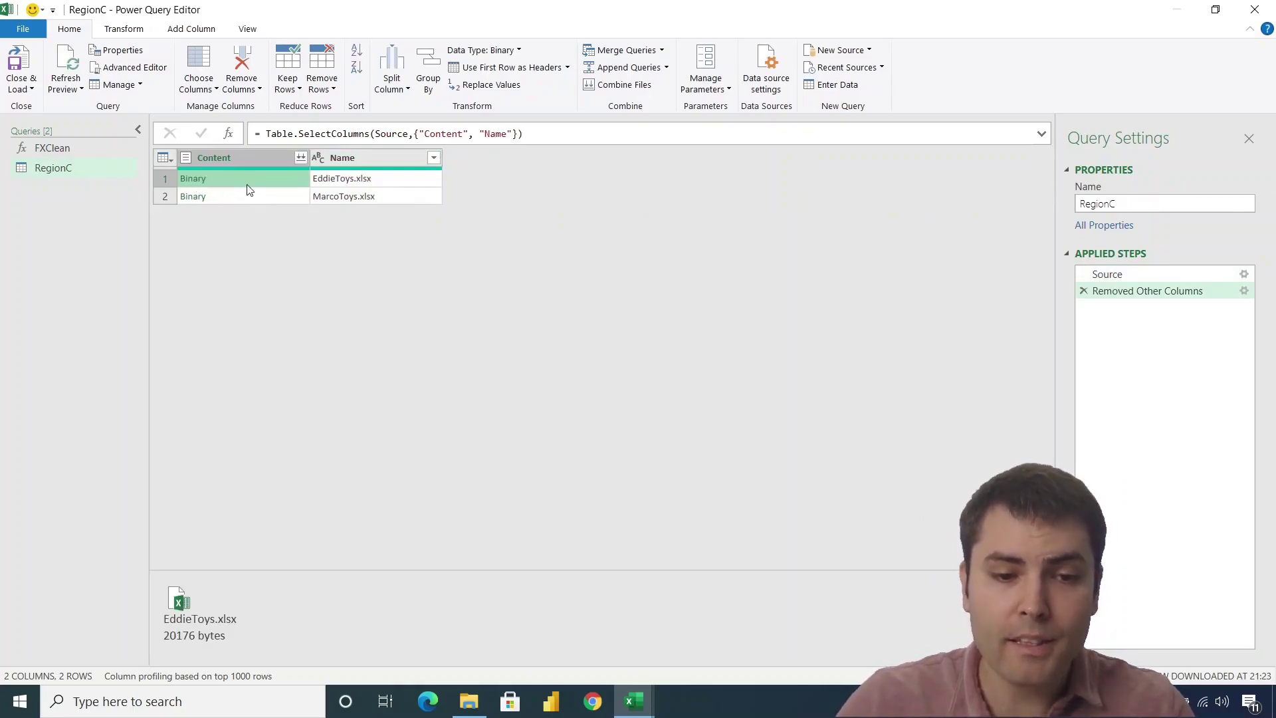
click(259, 196)
click(262, 178)
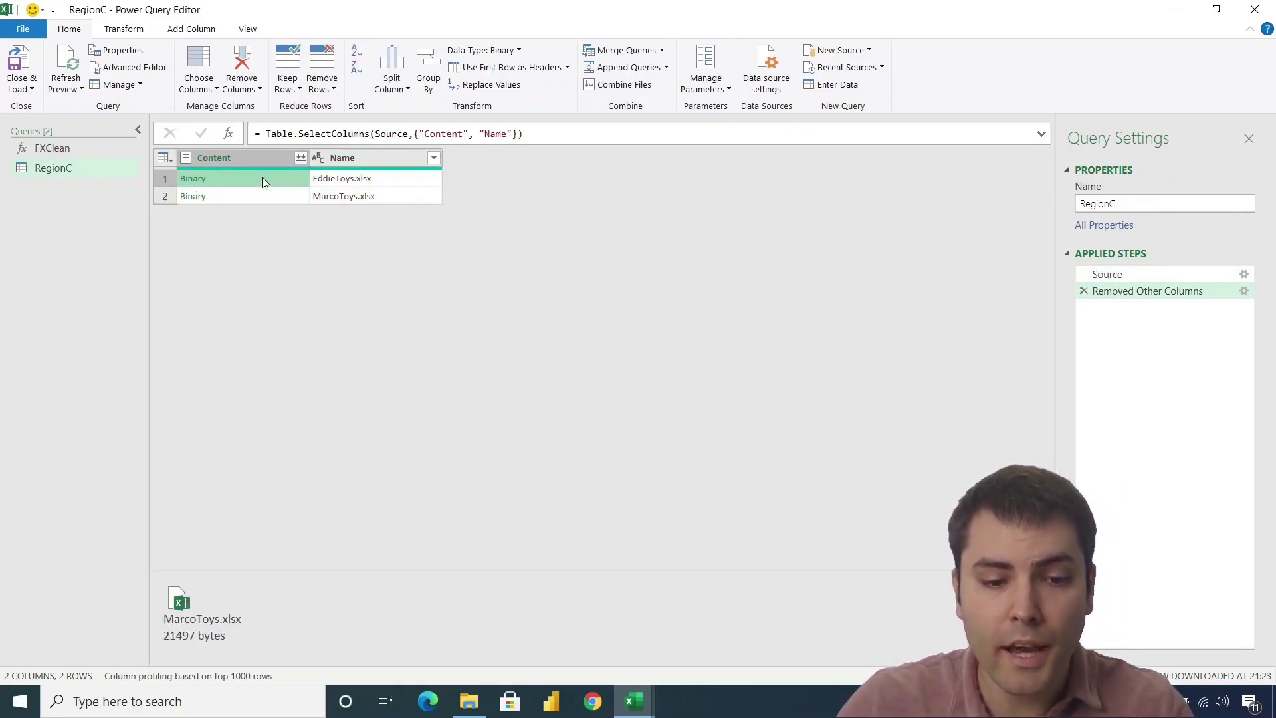
click(257, 197)
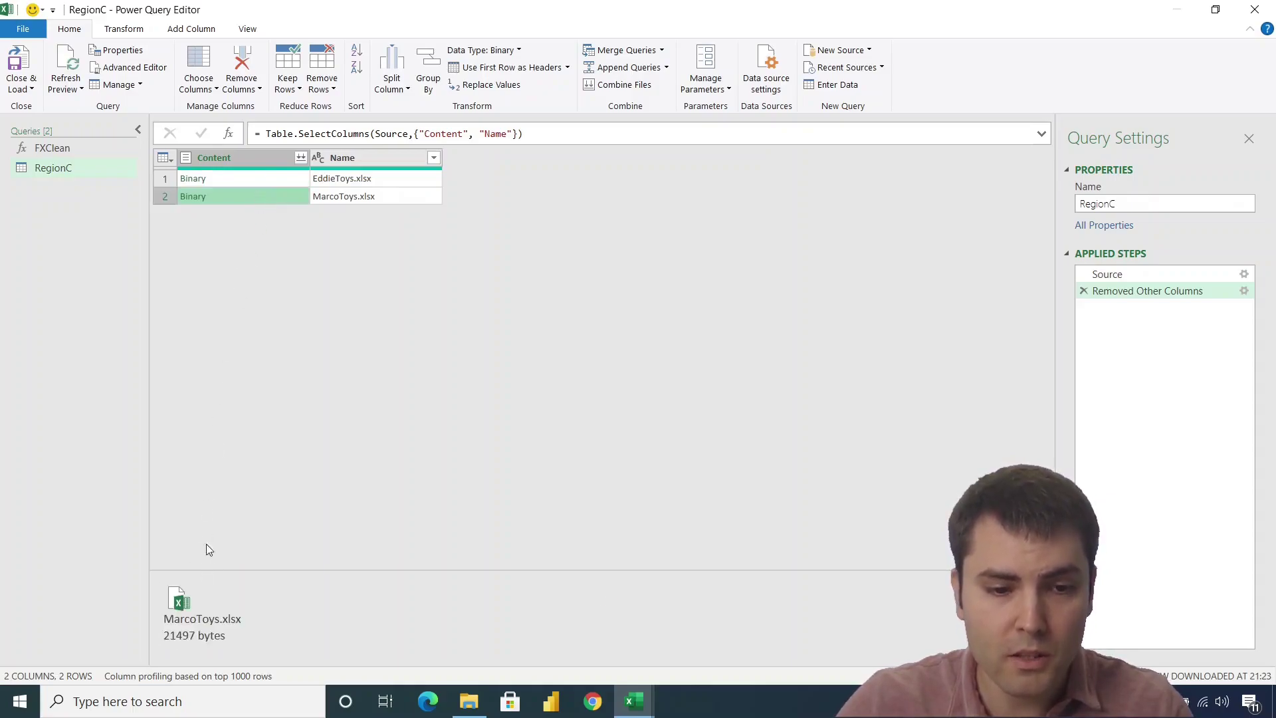
click(290, 179)
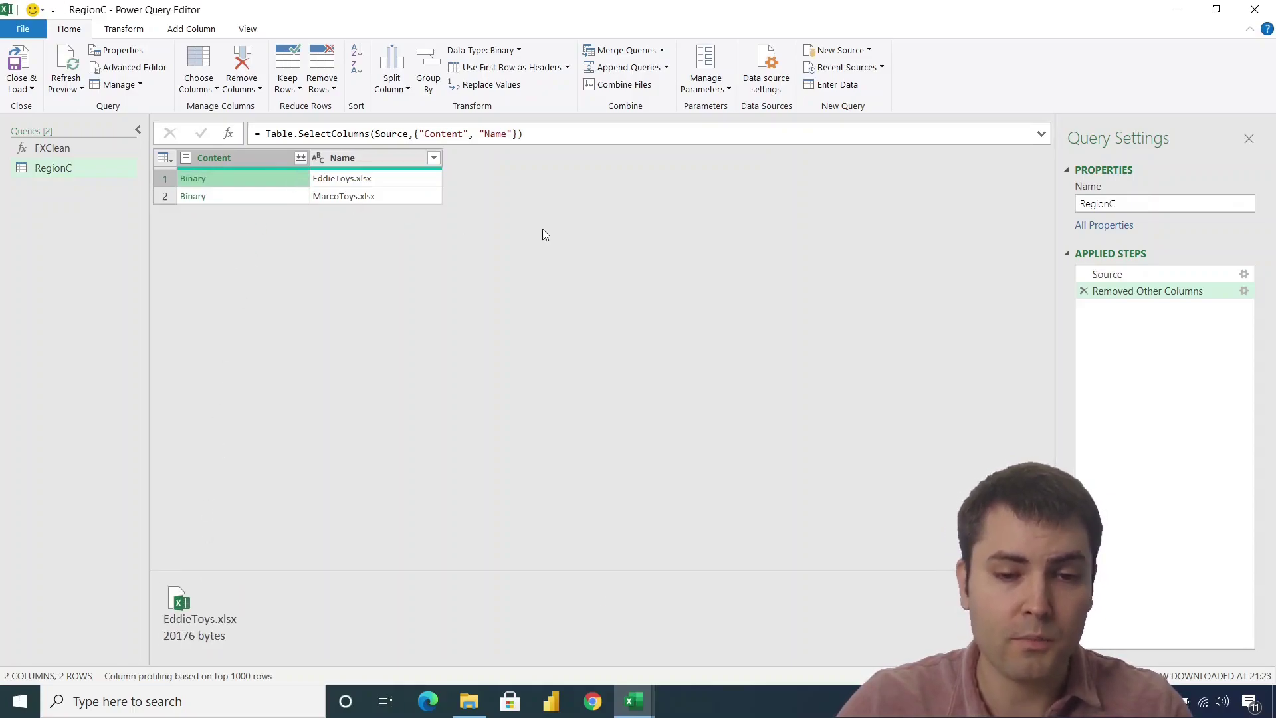
click(379, 160)
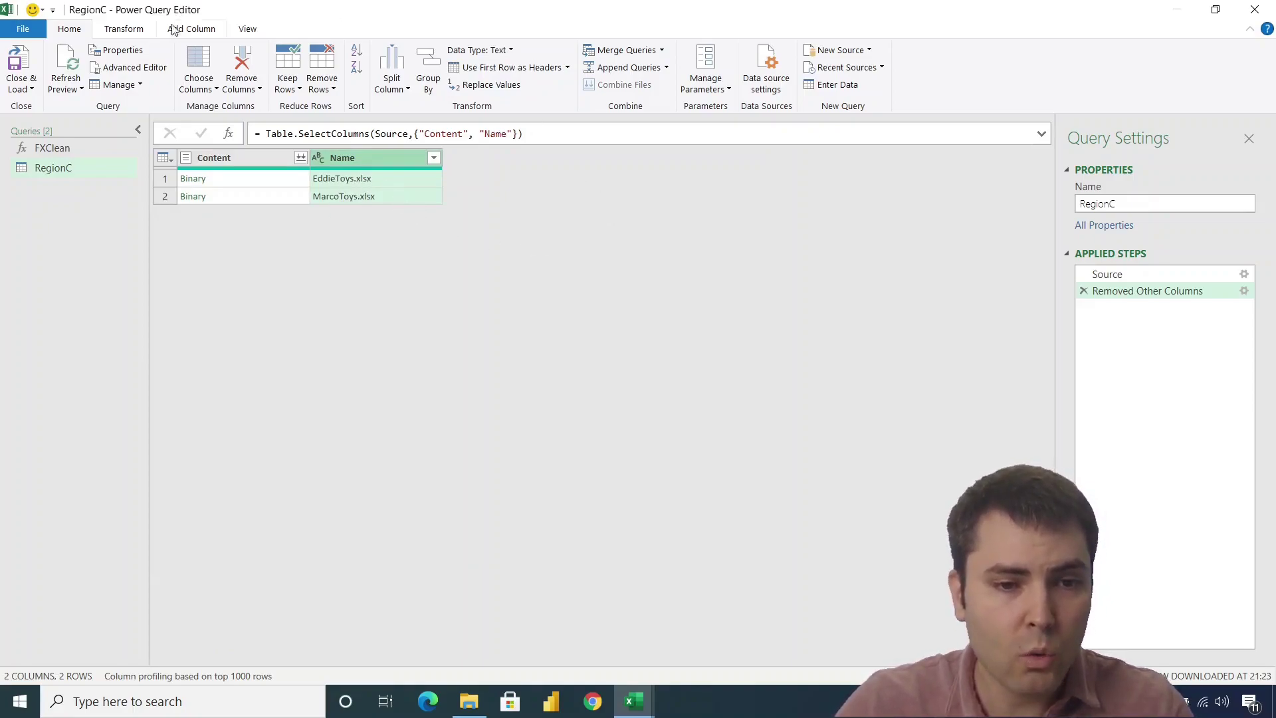
Extract Name text before the "." delimiter, leaving EddieToys and MarcoToys, then preview both files.
click(136, 28)
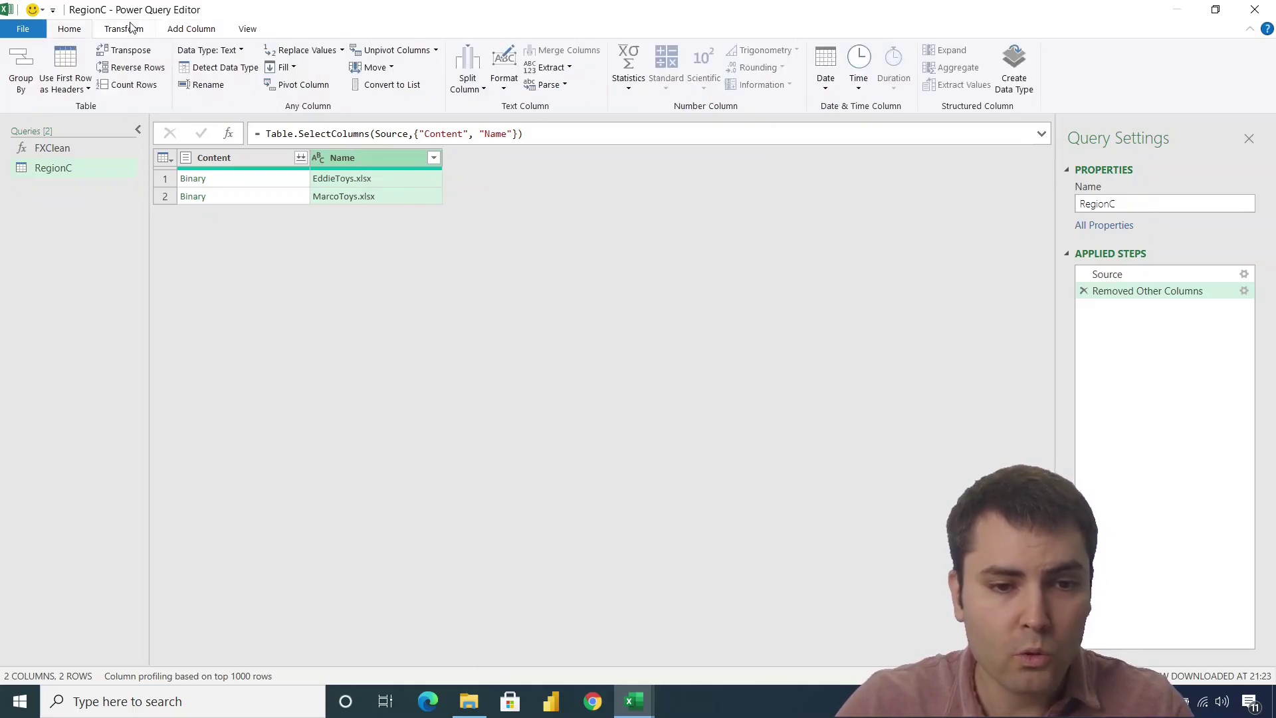
click(554, 70)
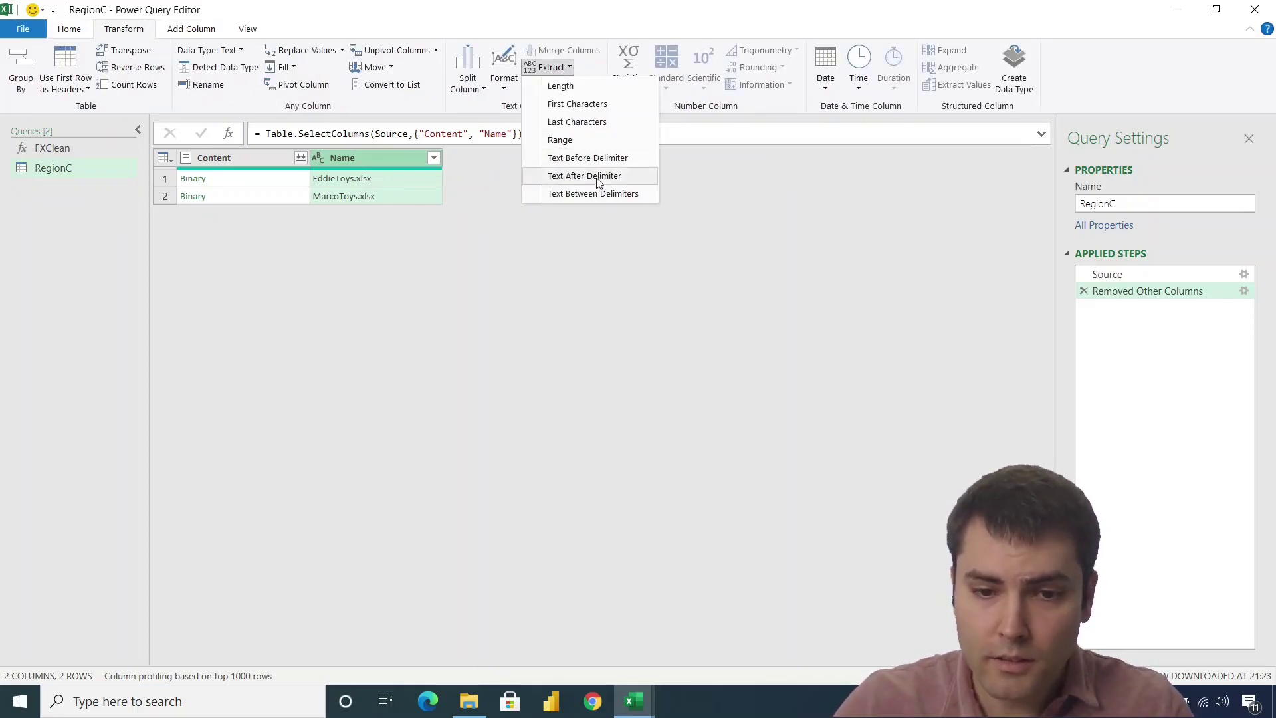
click(588, 158)
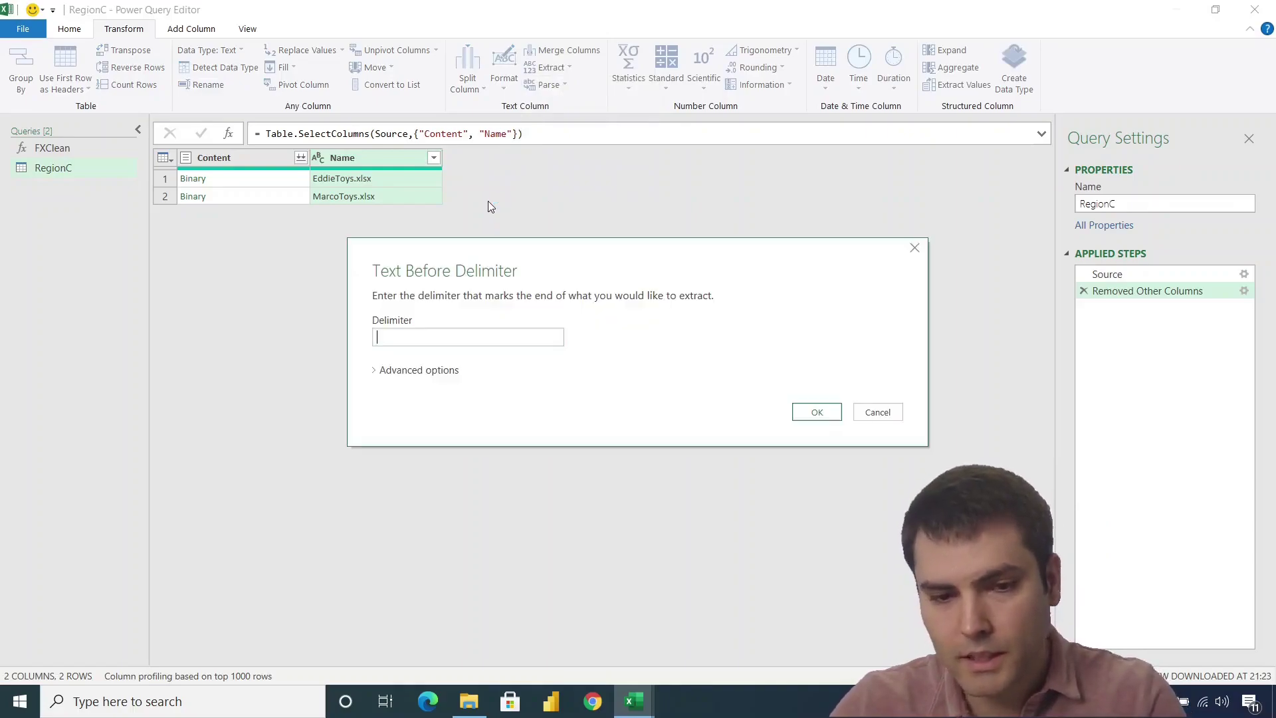
click(829, 411)
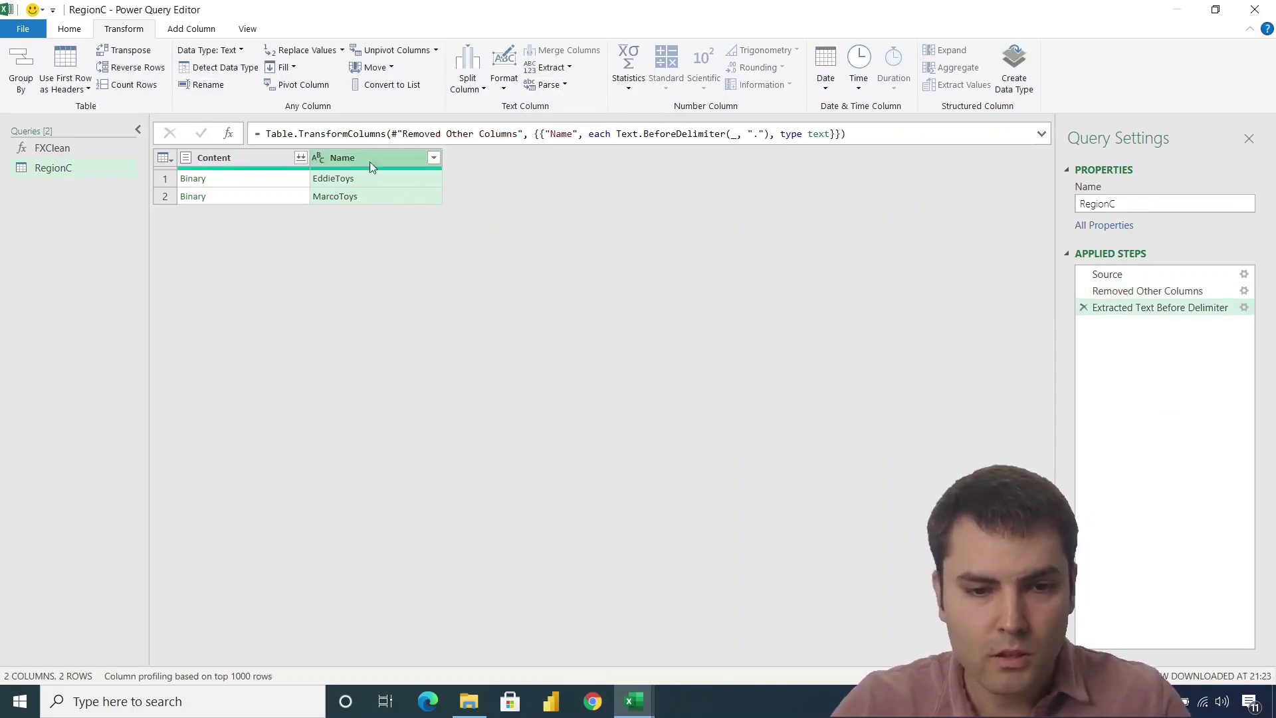
click(276, 180)
click(263, 198)
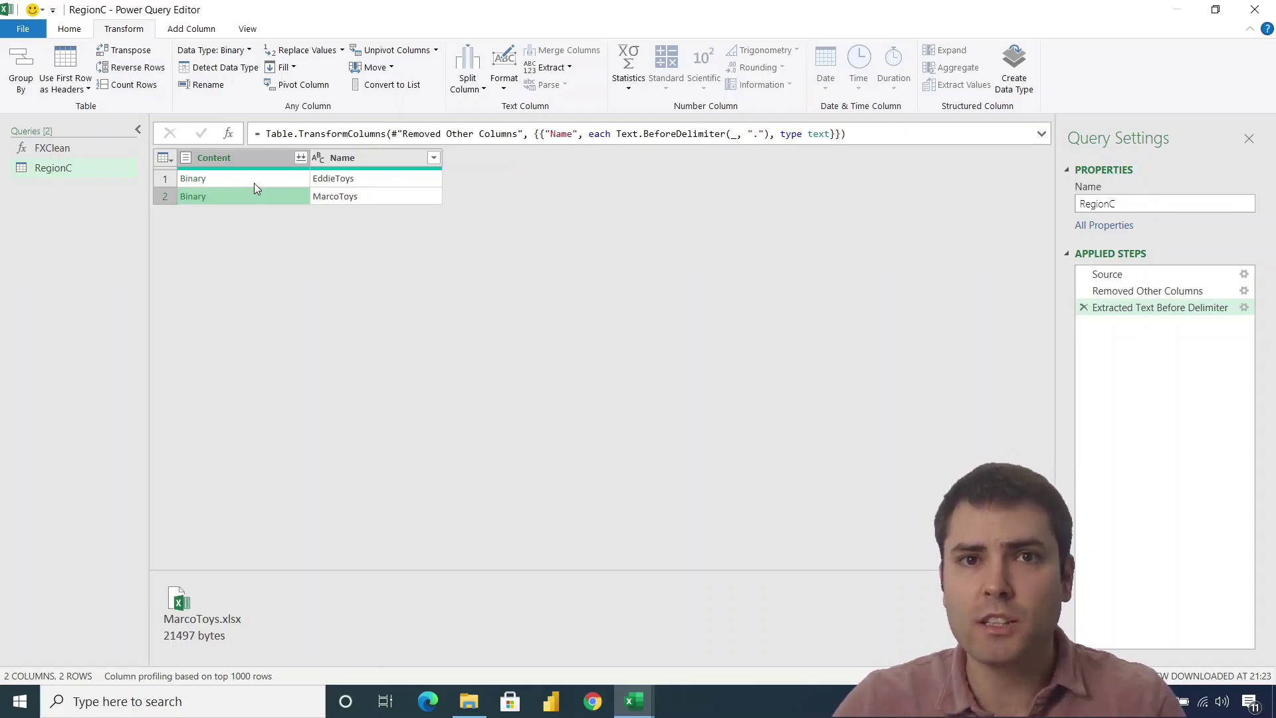
Add a custom column ExcelObjects with the formula Excel.Workbook([Content],false).
click(205, 29)
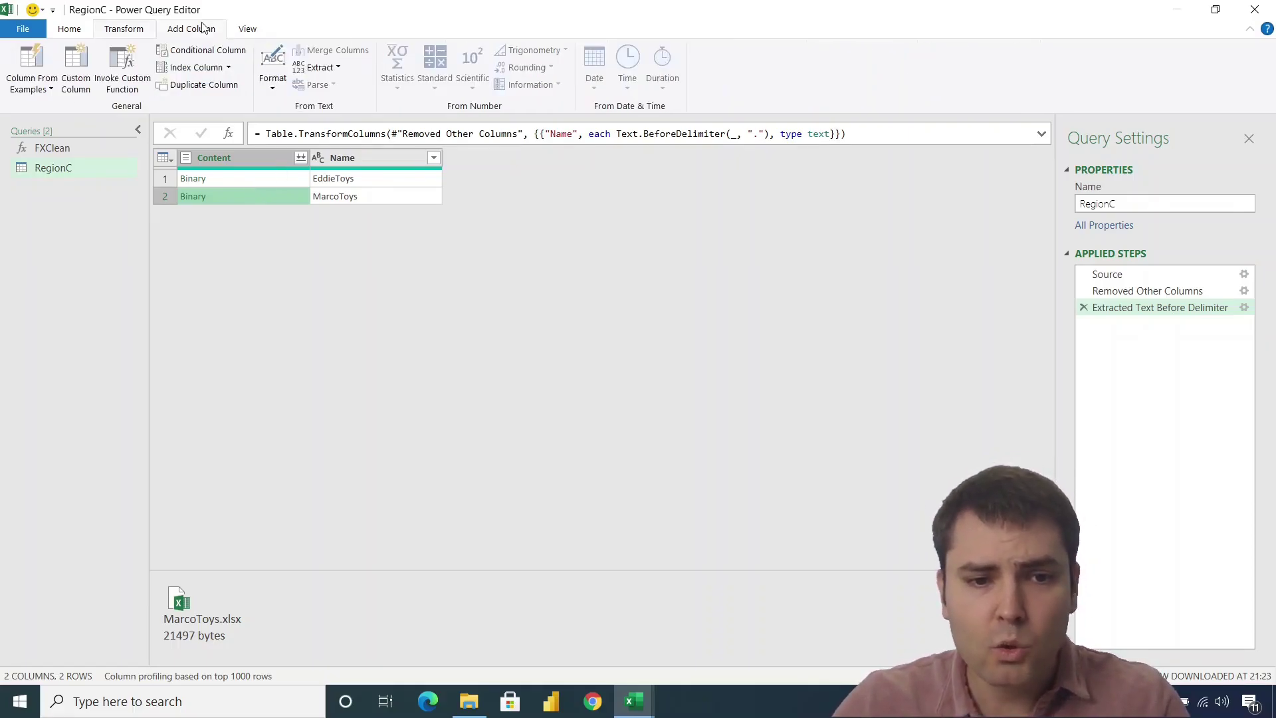
click(76, 69)
double_click(389, 262)
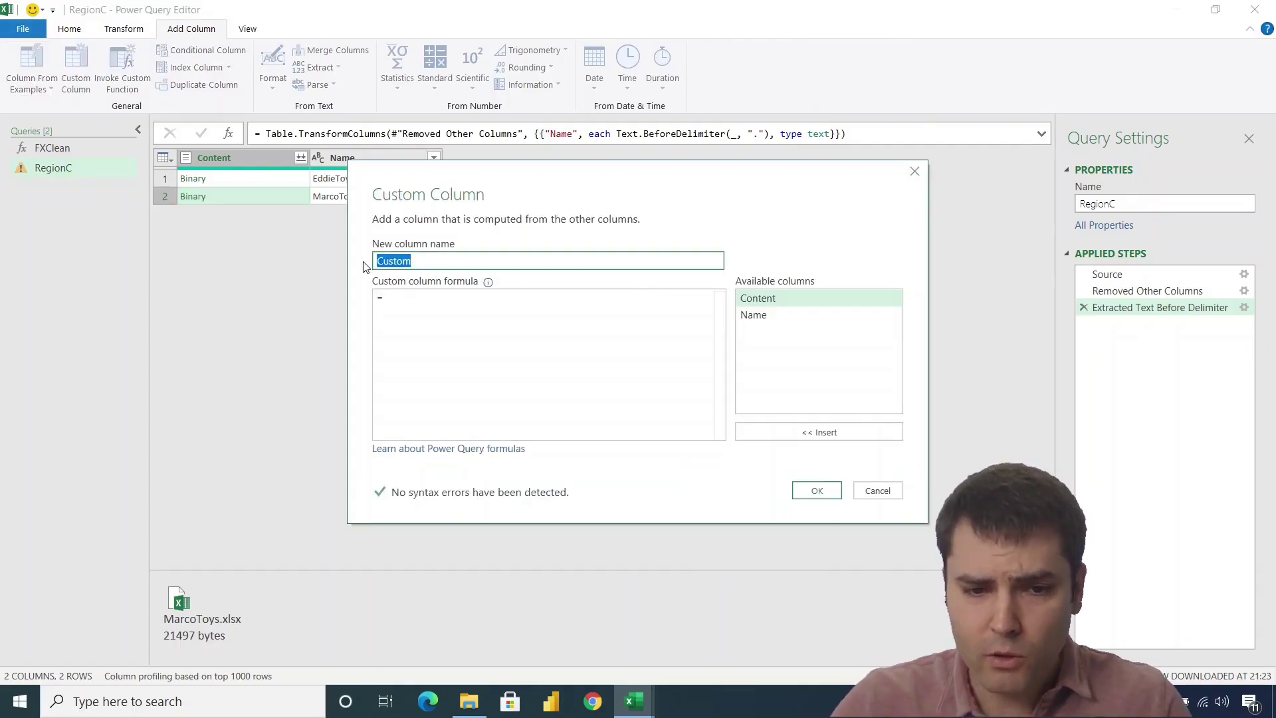
text(ExcelObje)
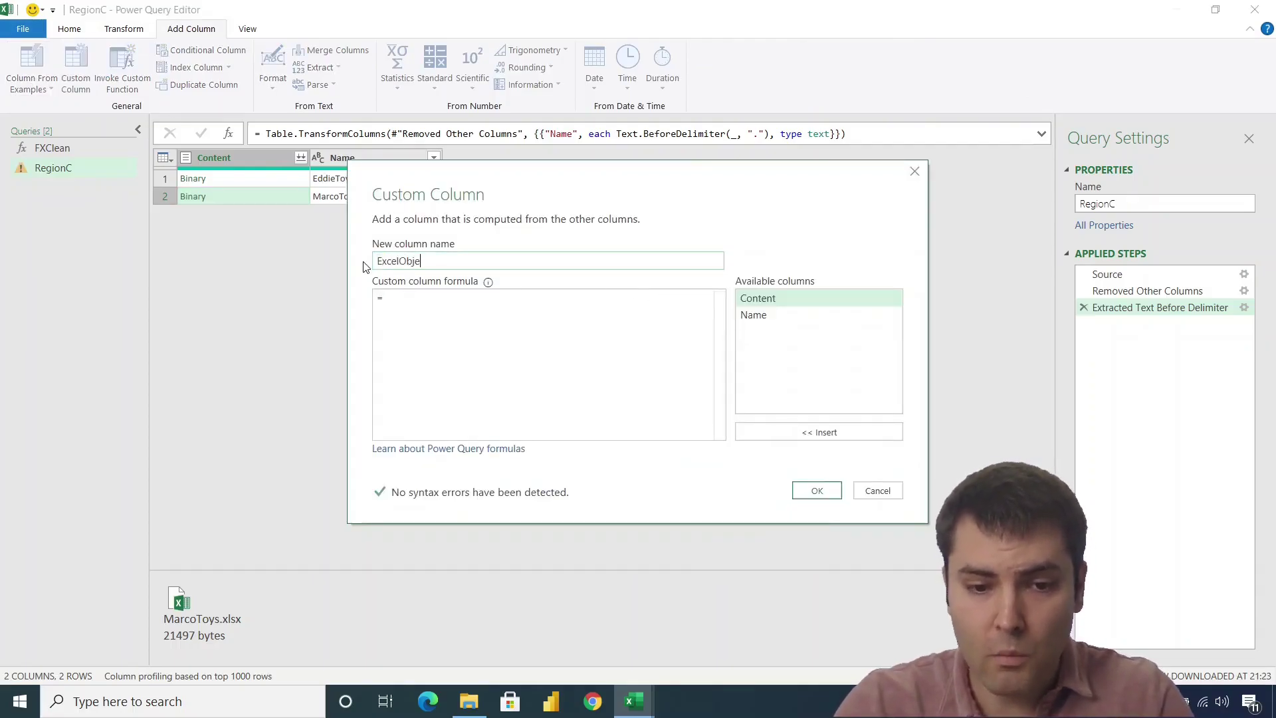
text(cts)
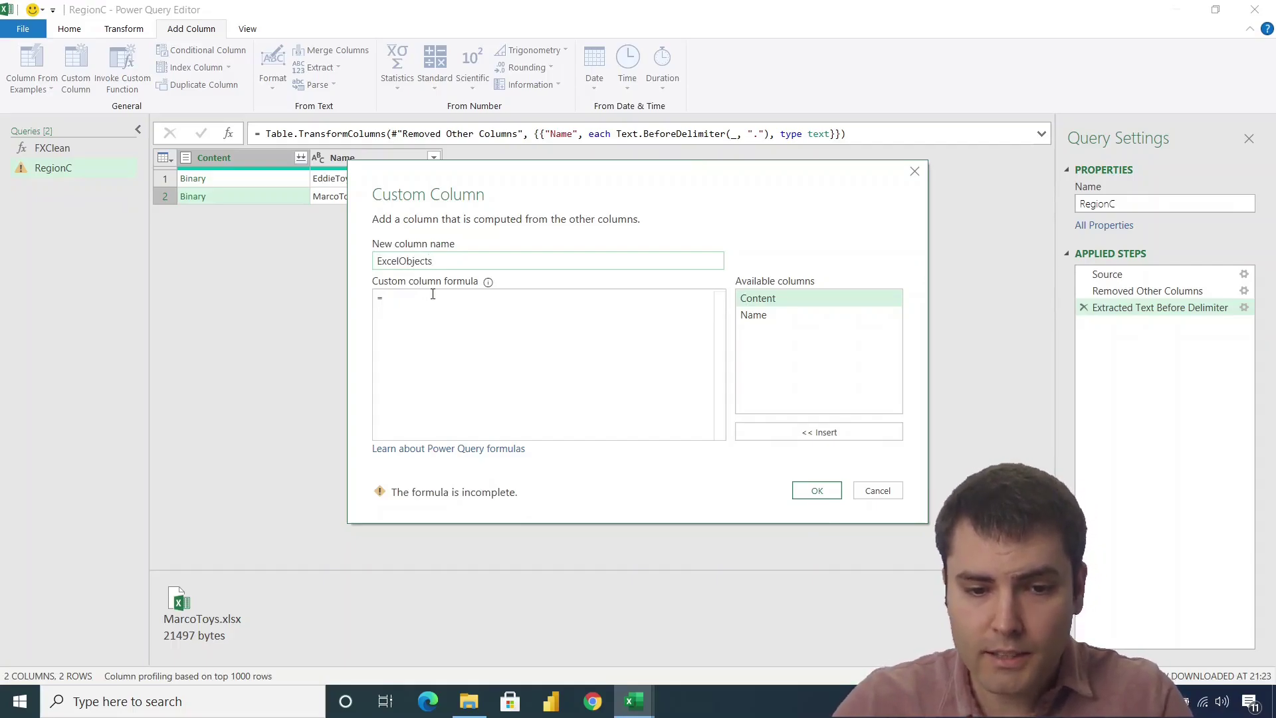
click(433, 294)
text(Excel.Workbook)
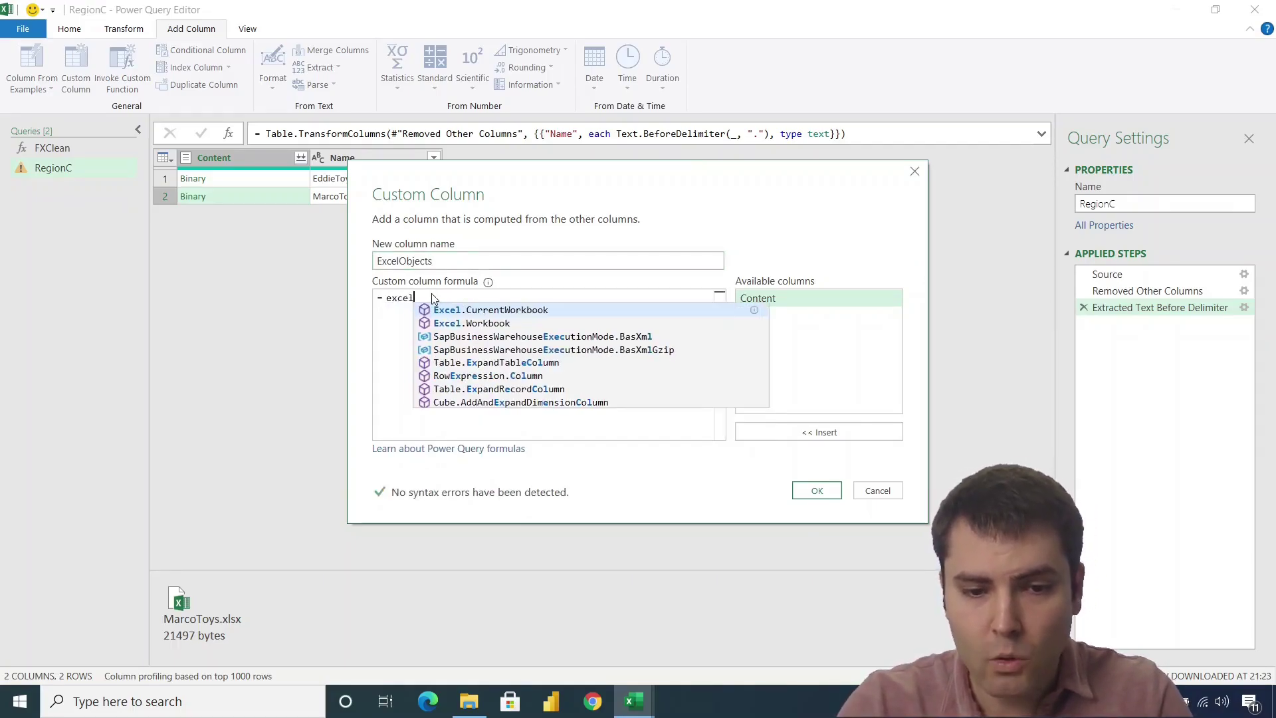
text(()
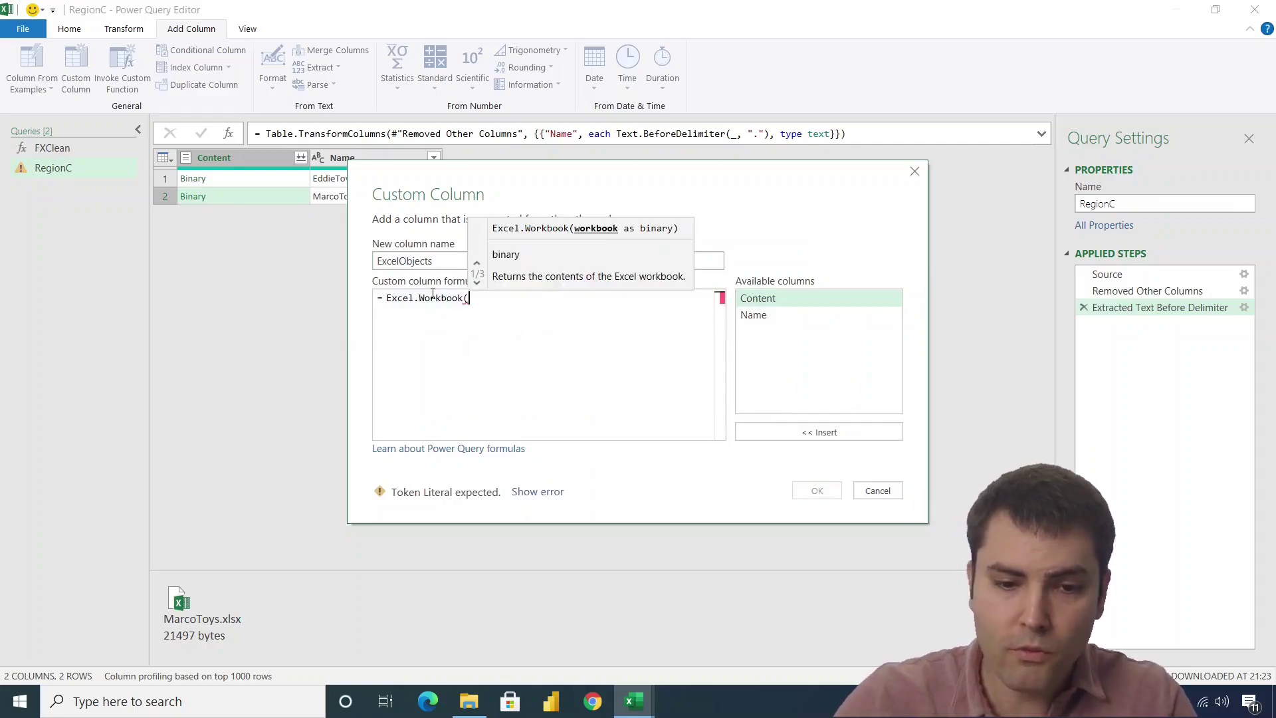
double_click(764, 298)
text(,f)
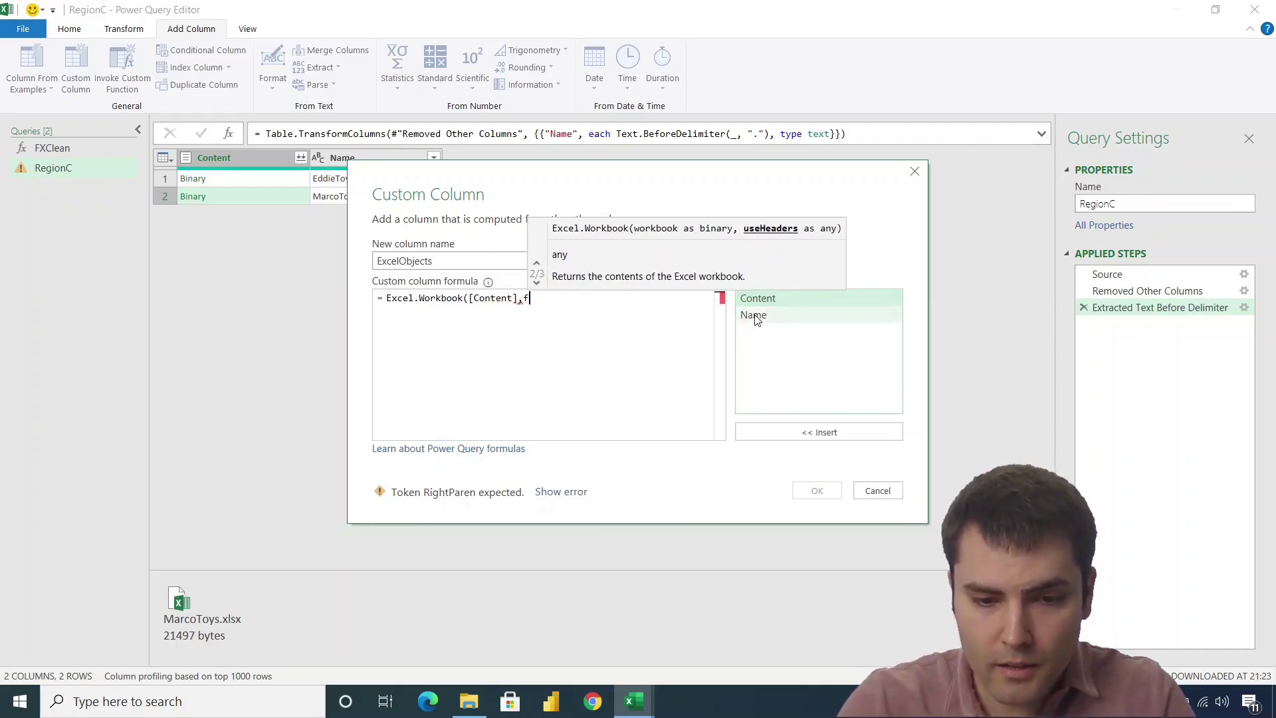
text(als)
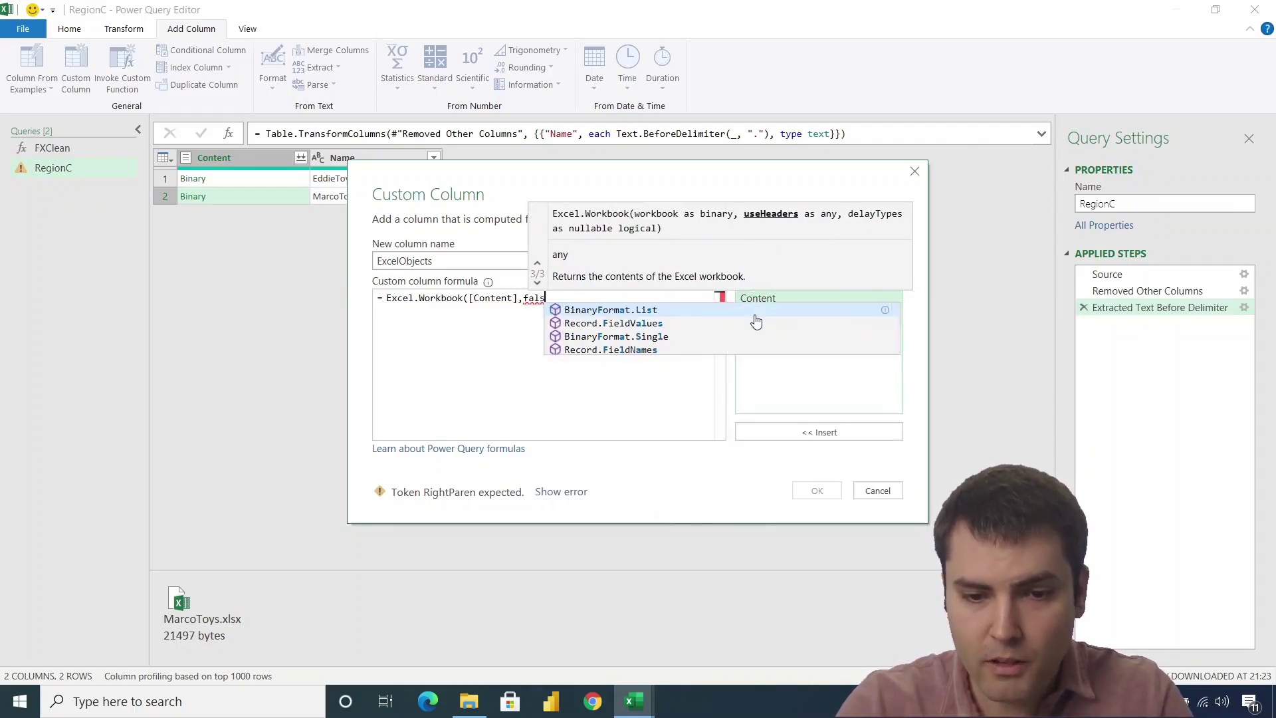
text(e))
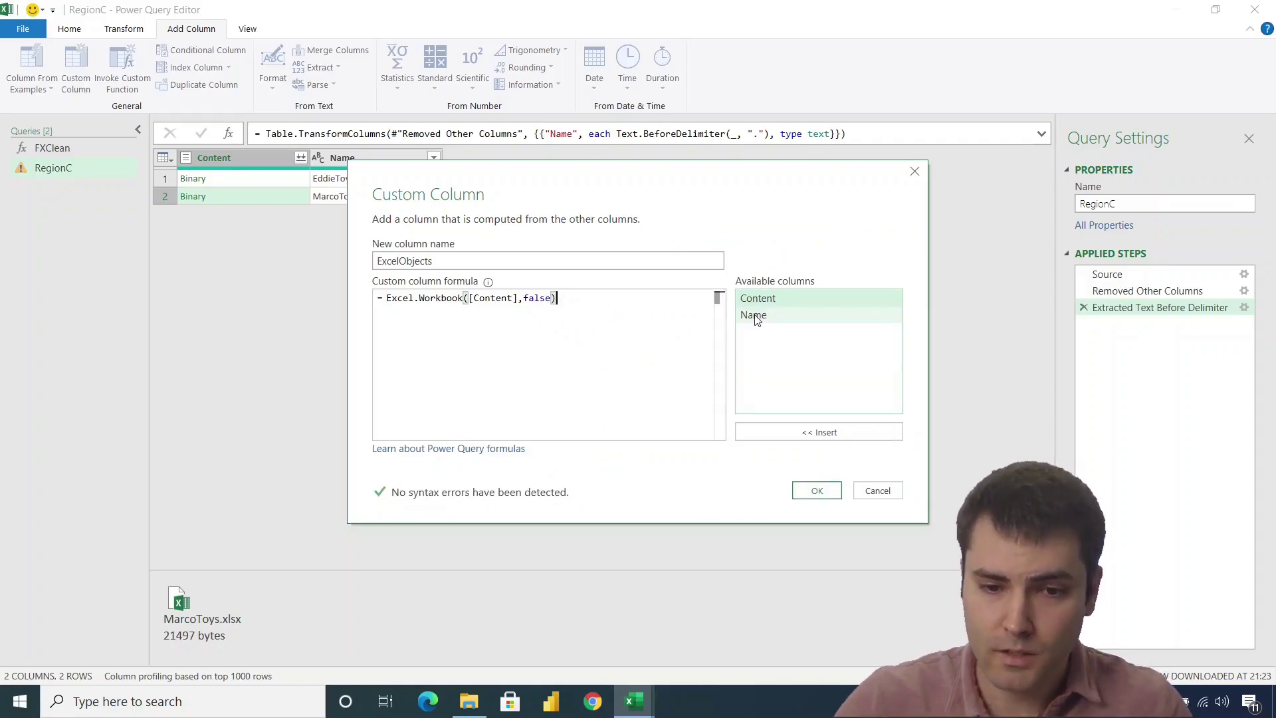
click(815, 490)
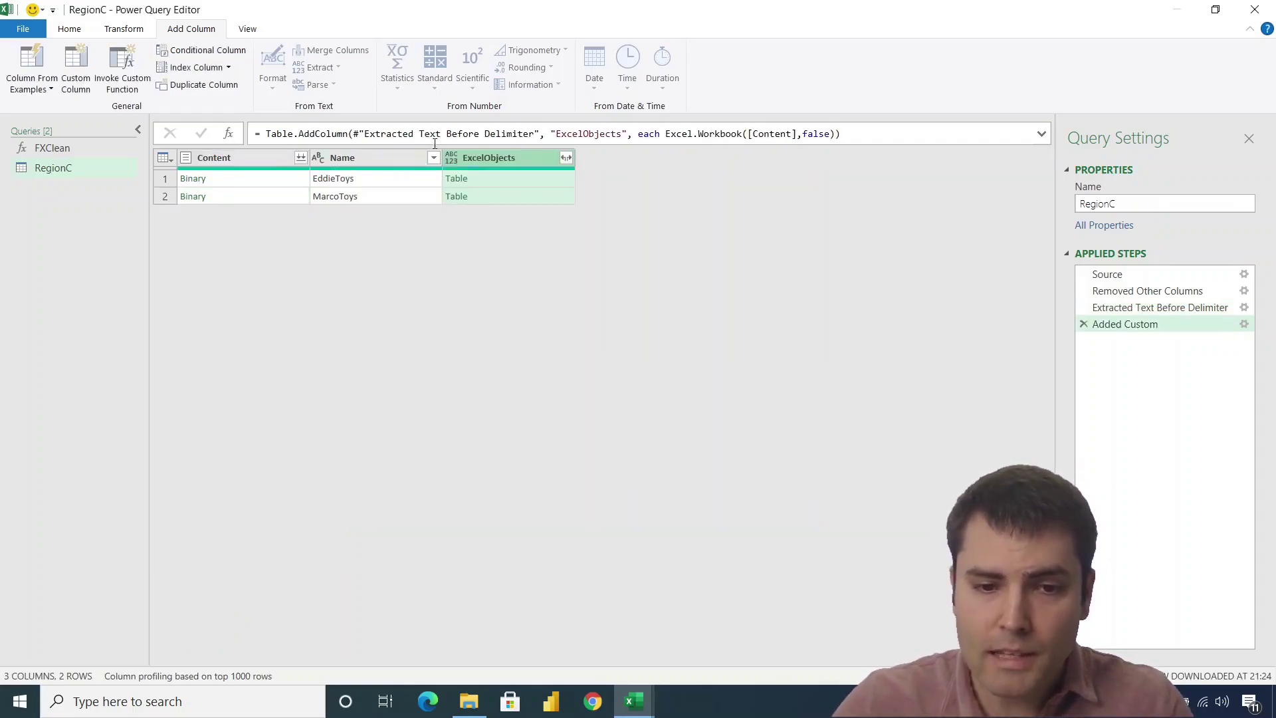
Preview the state sheets listed for the EddieToys and MarcoToys workbooks.
click(492, 195)
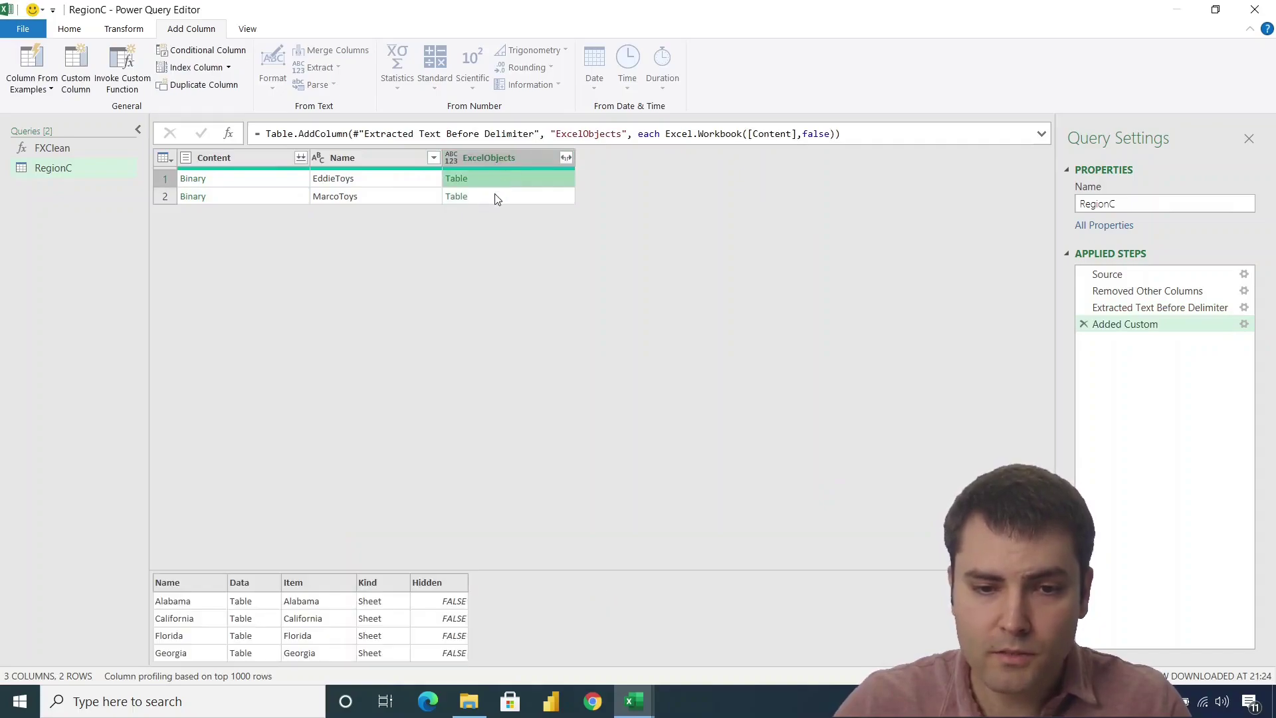
click(523, 179)
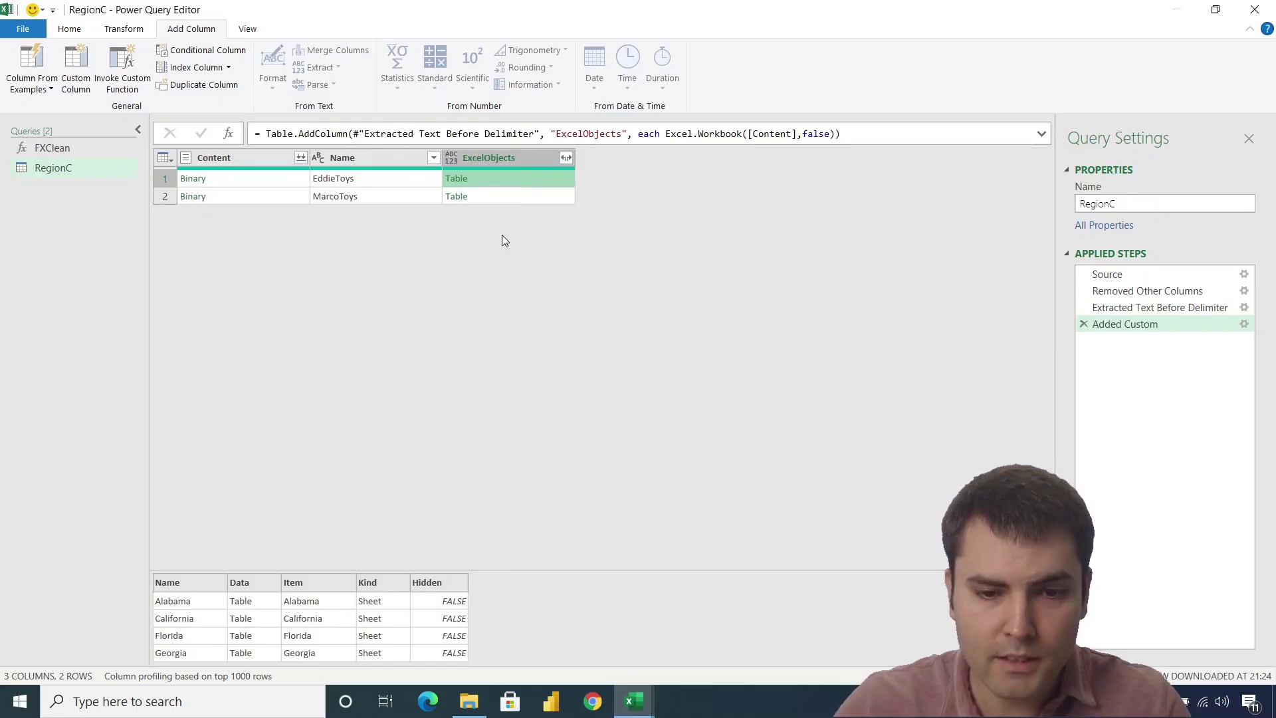
key(Down)
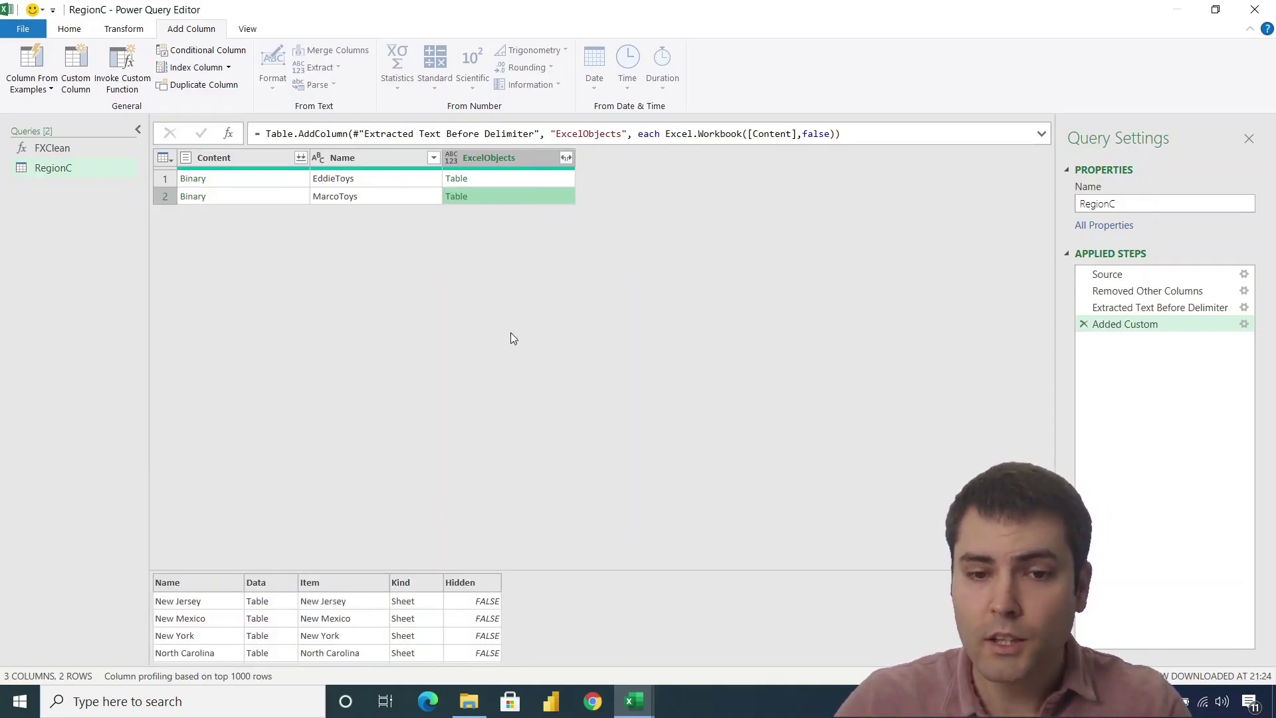
Expand ExcelObjects into only Name and Data columns, without the original-name prefix.
click(566, 159)
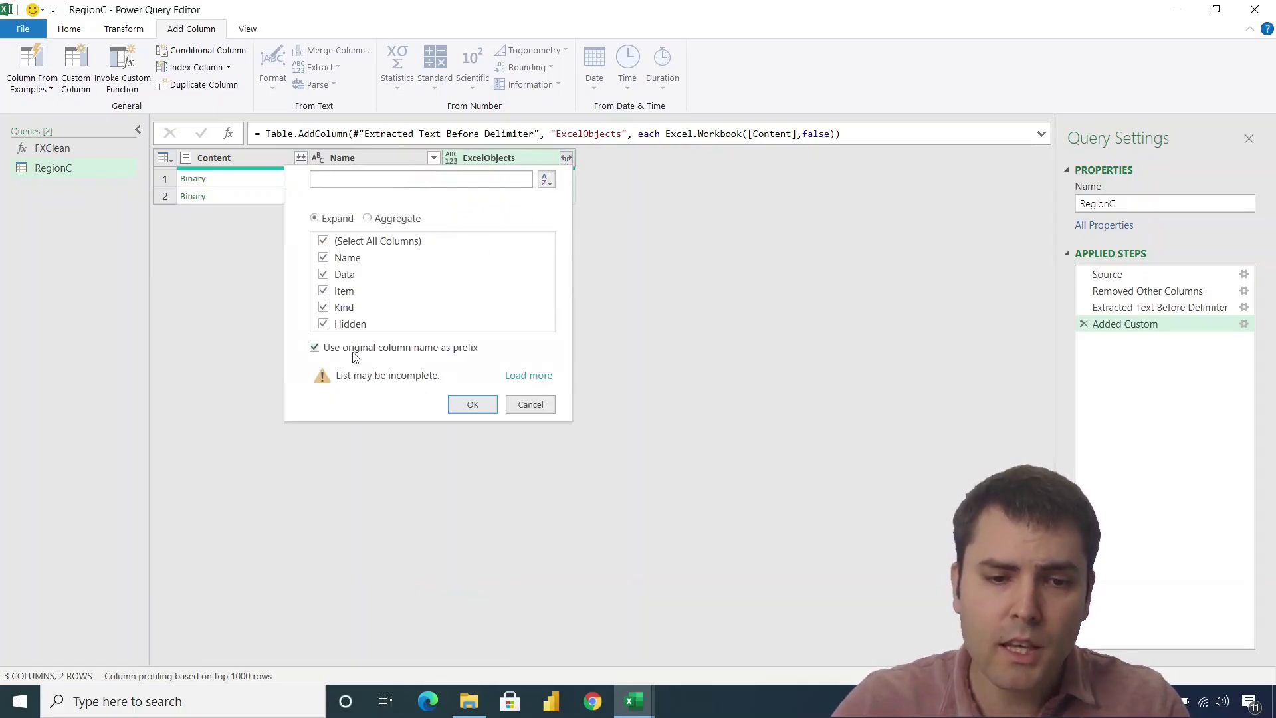
click(323, 292)
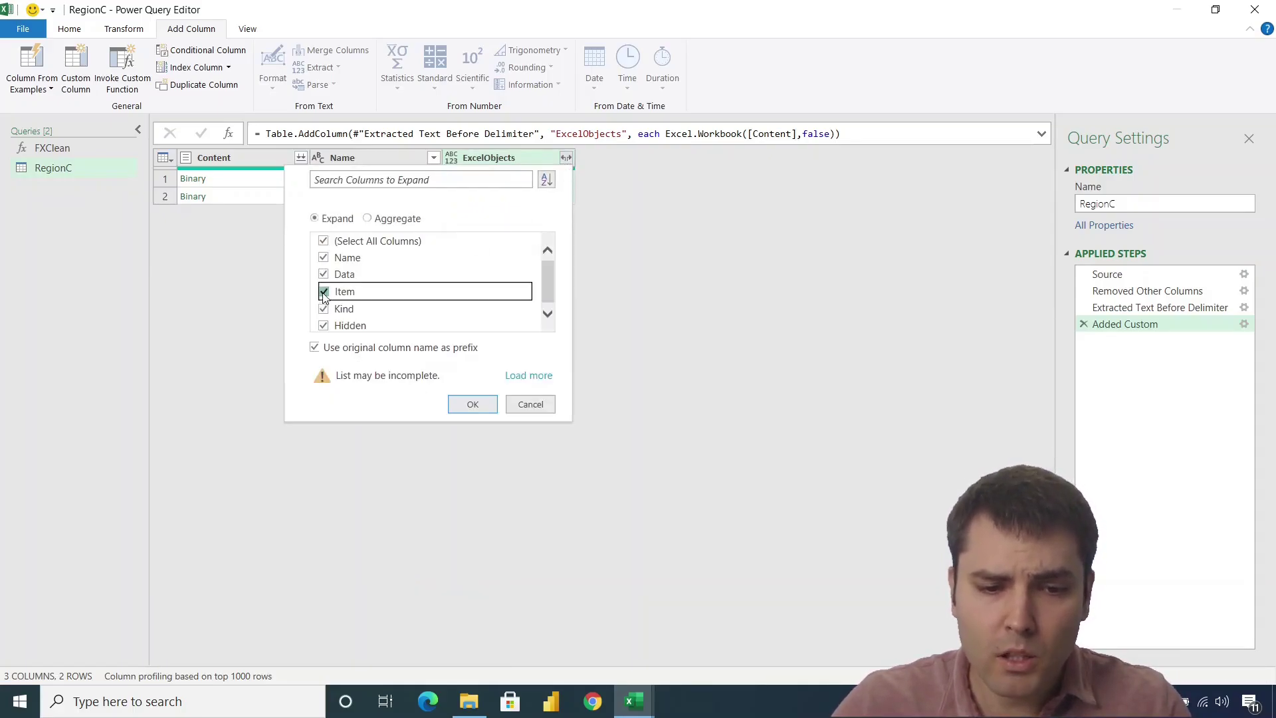
click(325, 326)
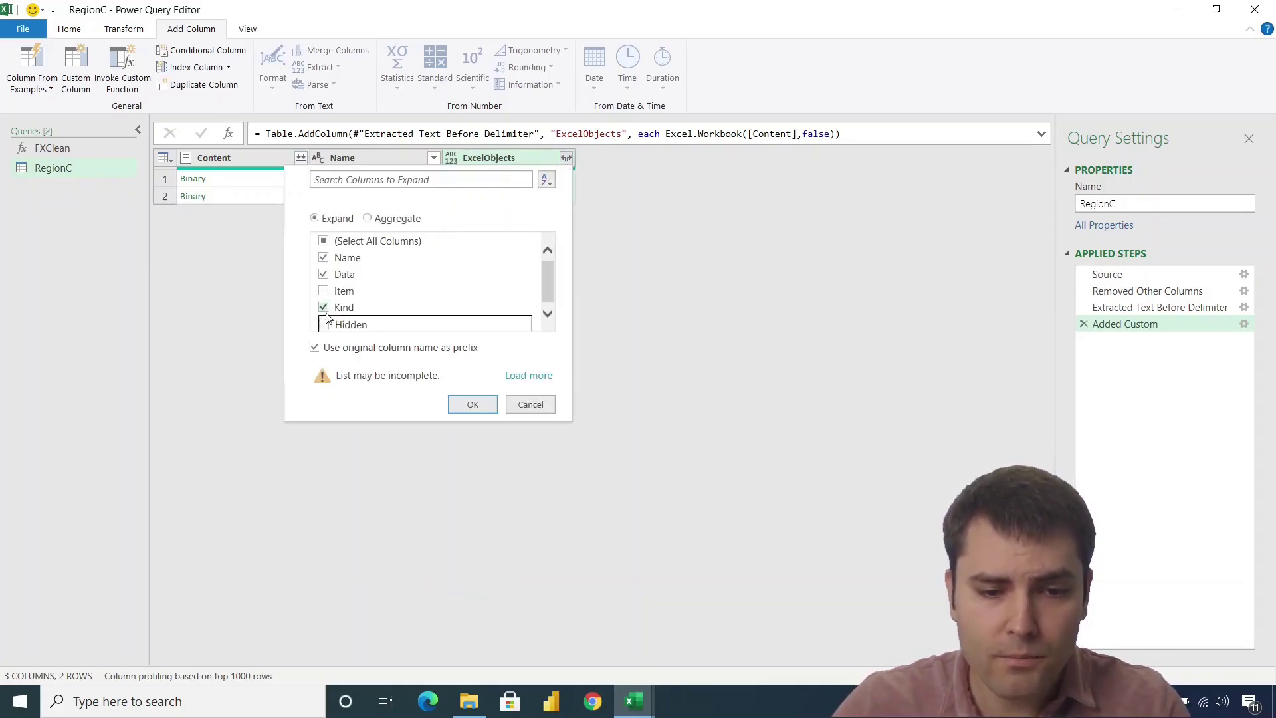
click(323, 308)
click(317, 348)
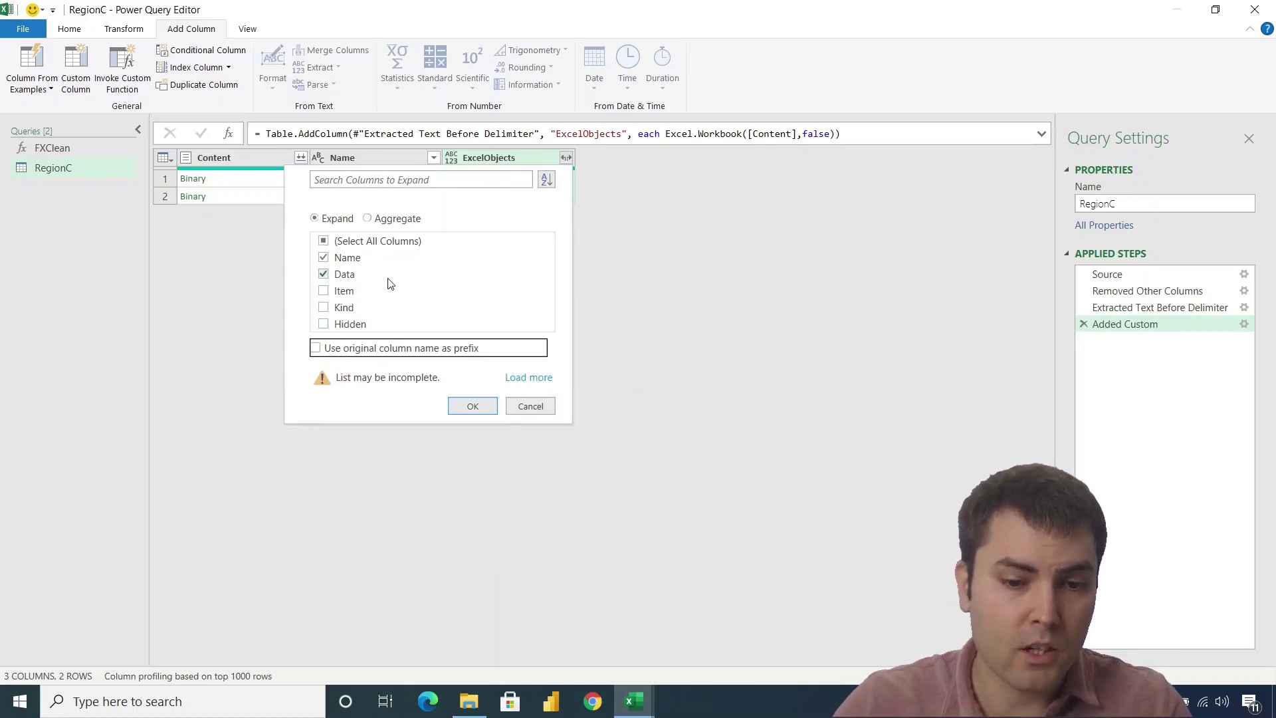
click(482, 407)
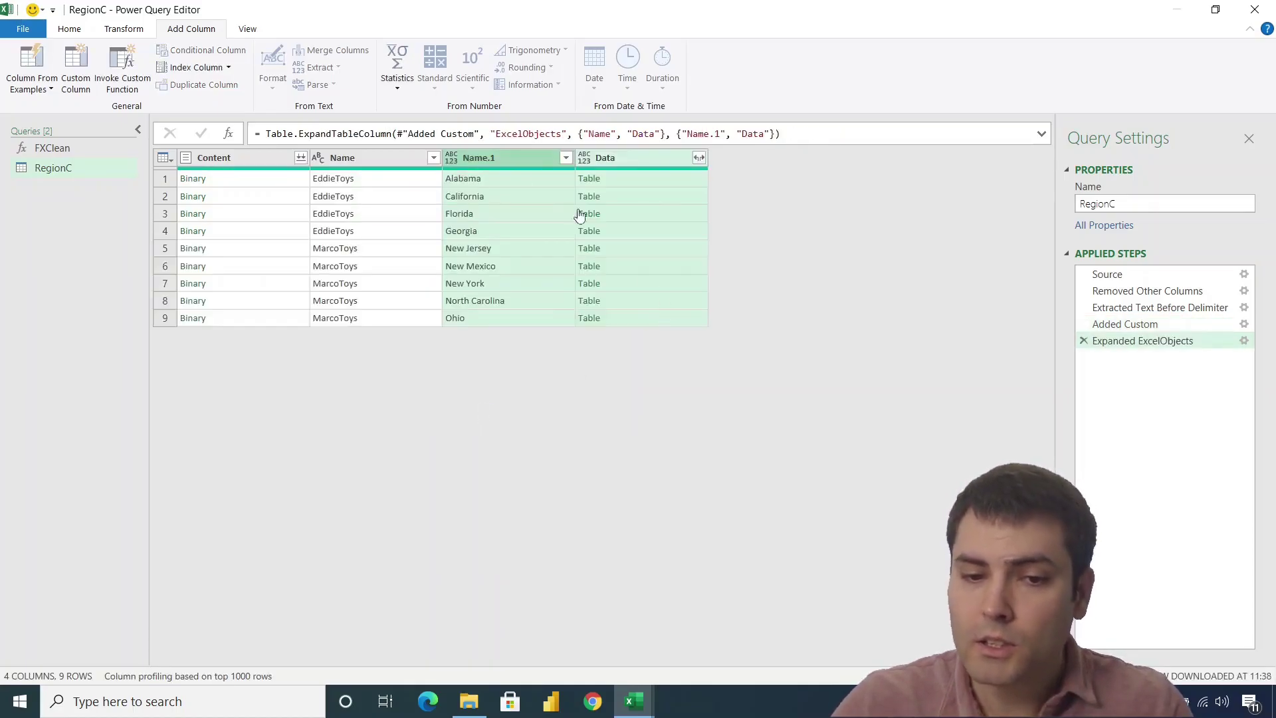
Check the sheet names, then rename the Name.1 column to Country.
click(480, 179)
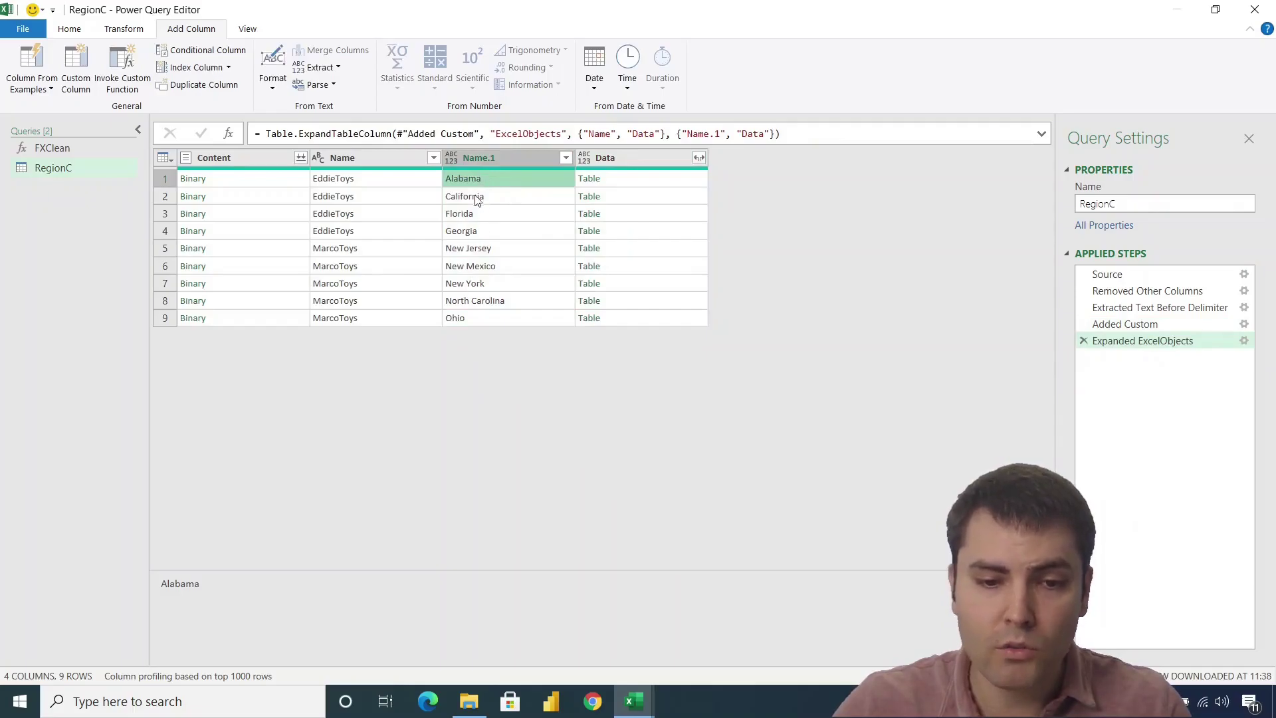
click(474, 213)
click(474, 266)
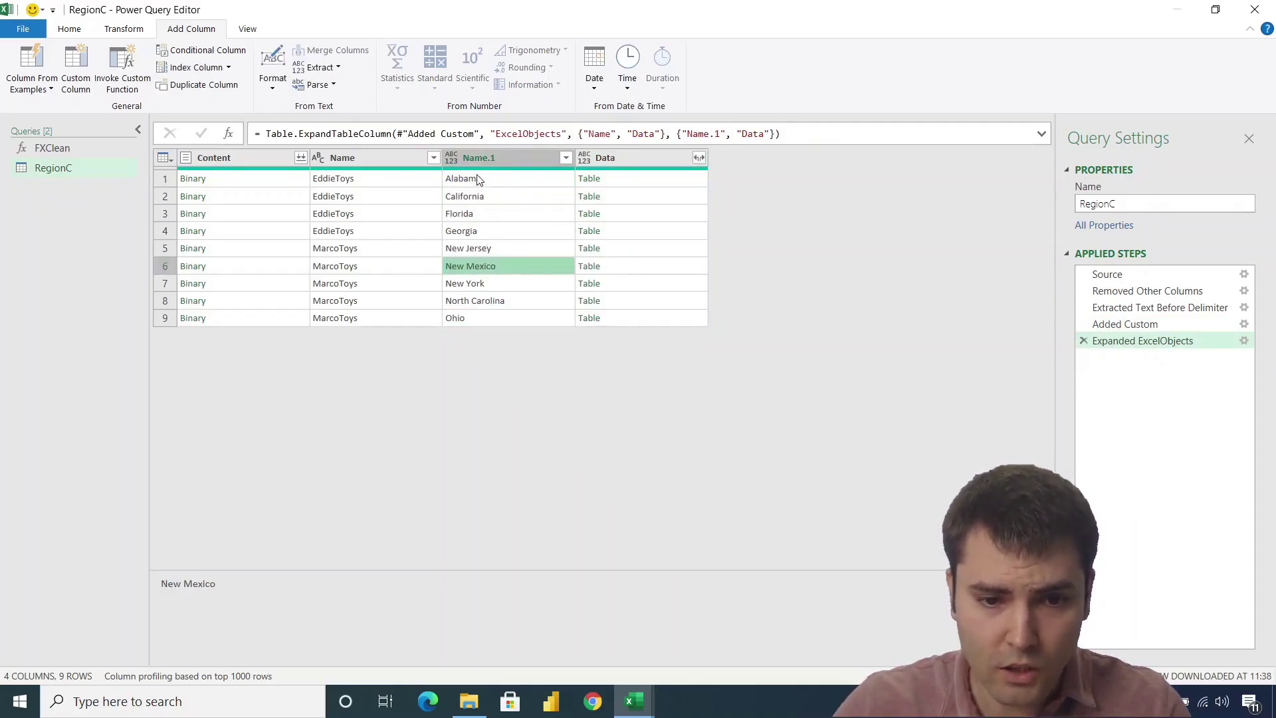
double_click(482, 158)
text(Cou)
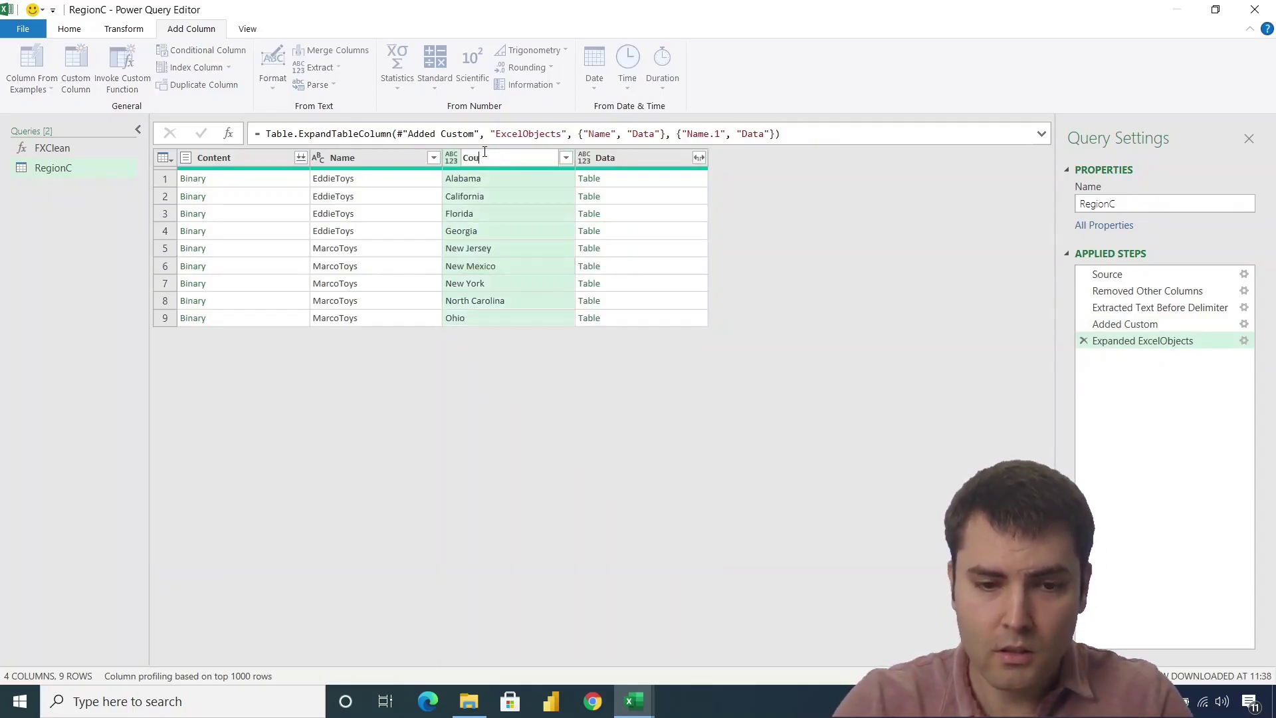
text(ntry)
key(Return)
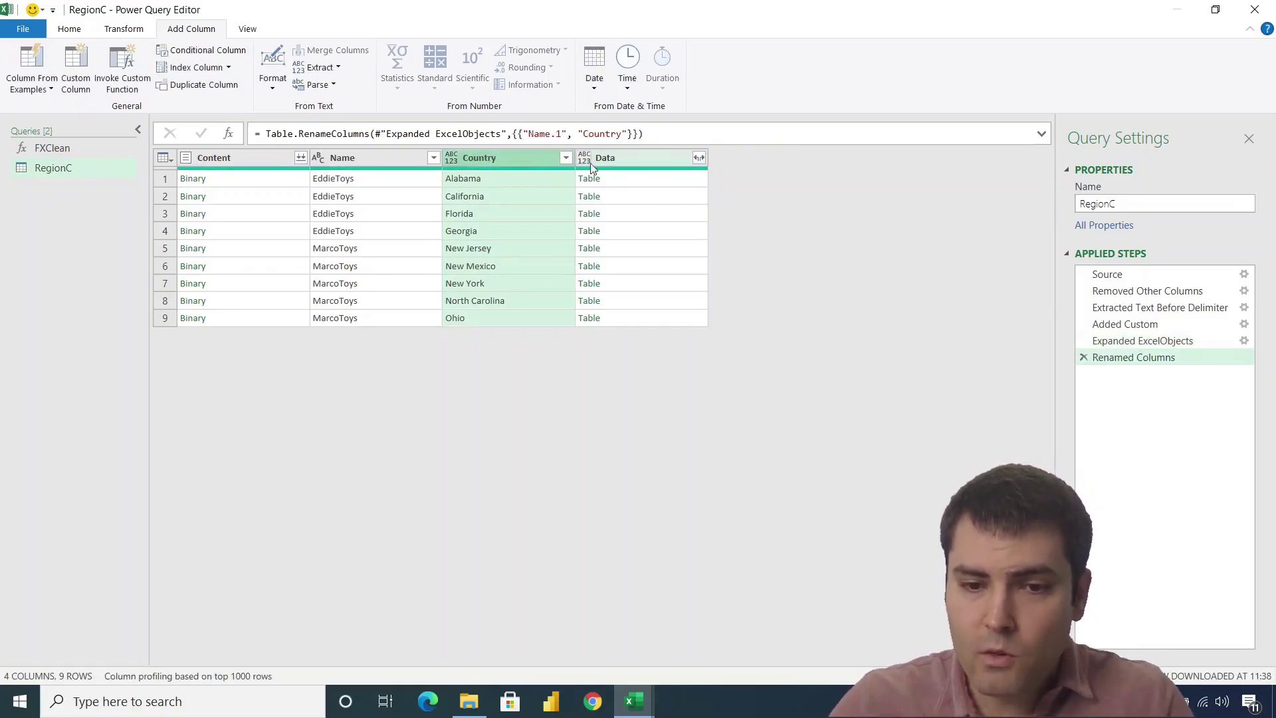
Preview the Data tables of the state sheets, including Alabama, California and Georgia.
click(642, 177)
click(625, 180)
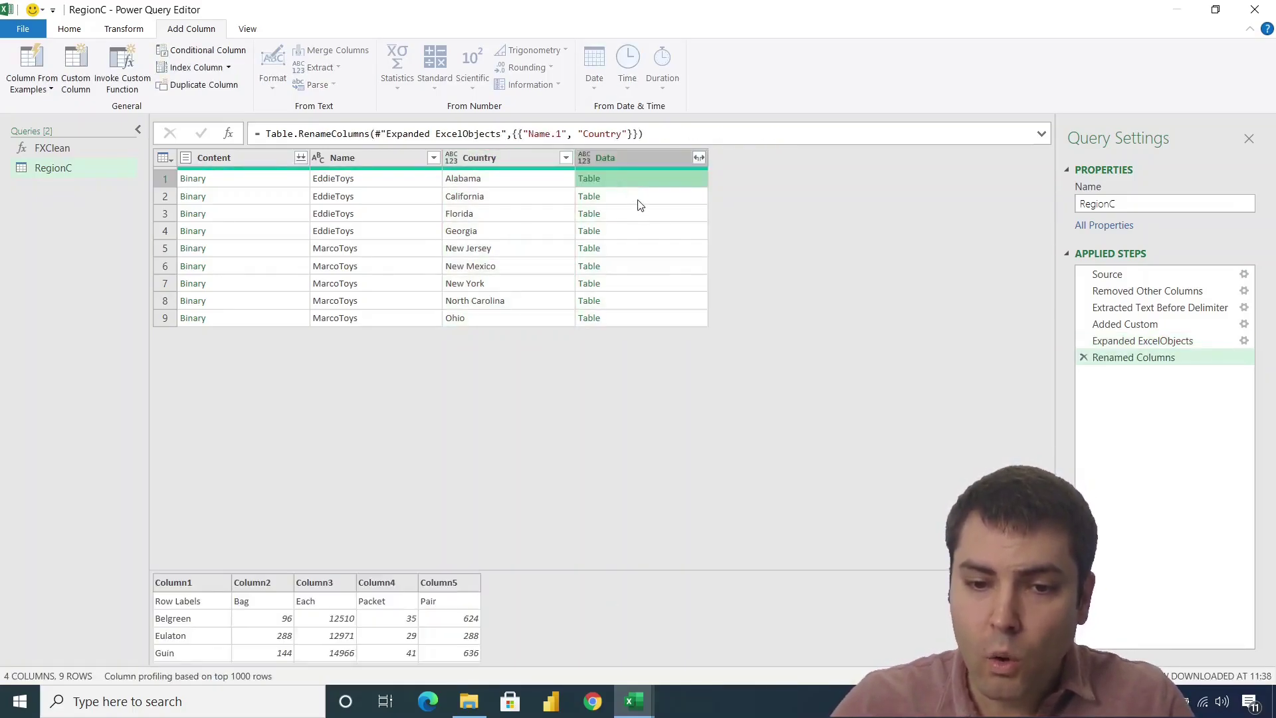
click(639, 199)
click(635, 214)
click(651, 253)
click(661, 296)
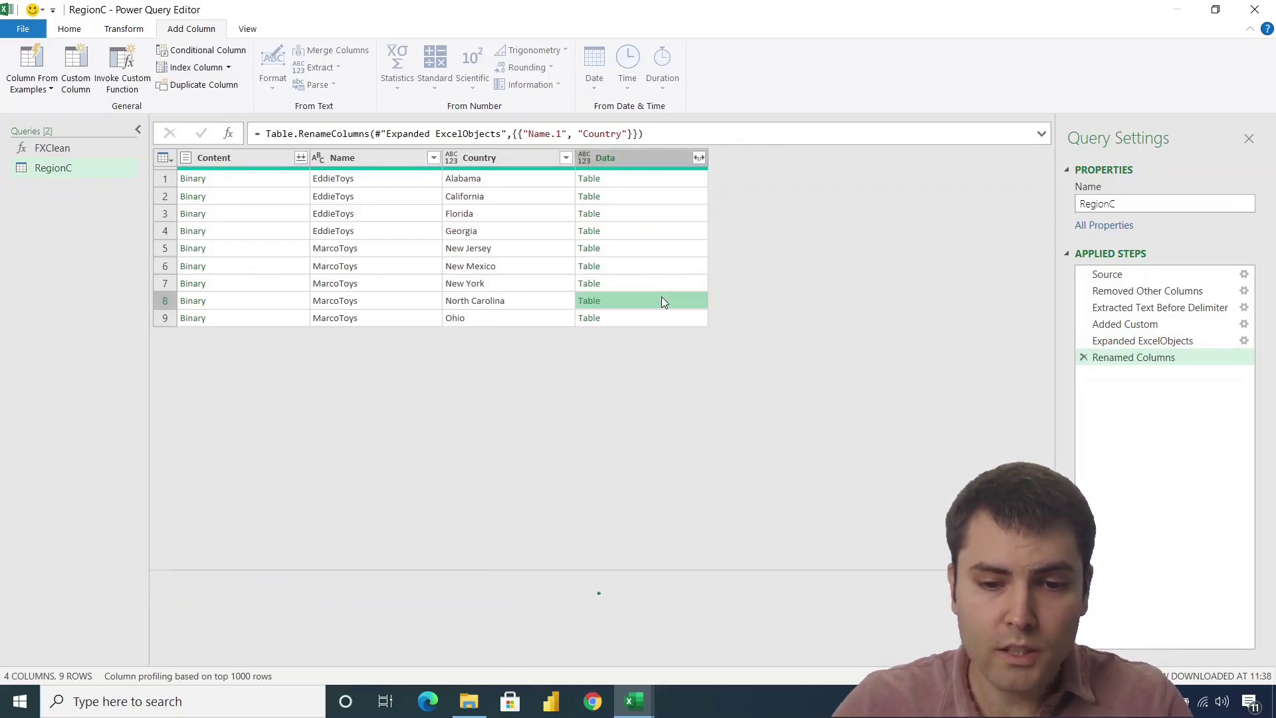
click(644, 184)
click(644, 198)
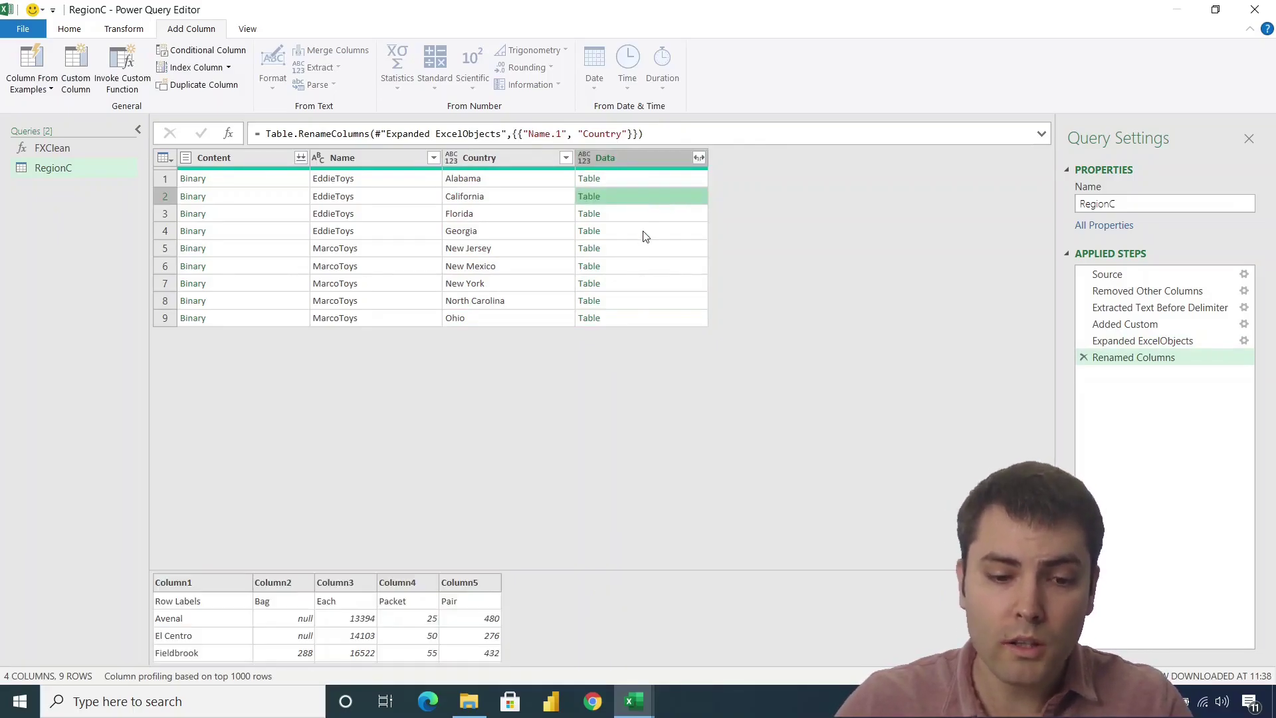
click(645, 233)
click(648, 180)
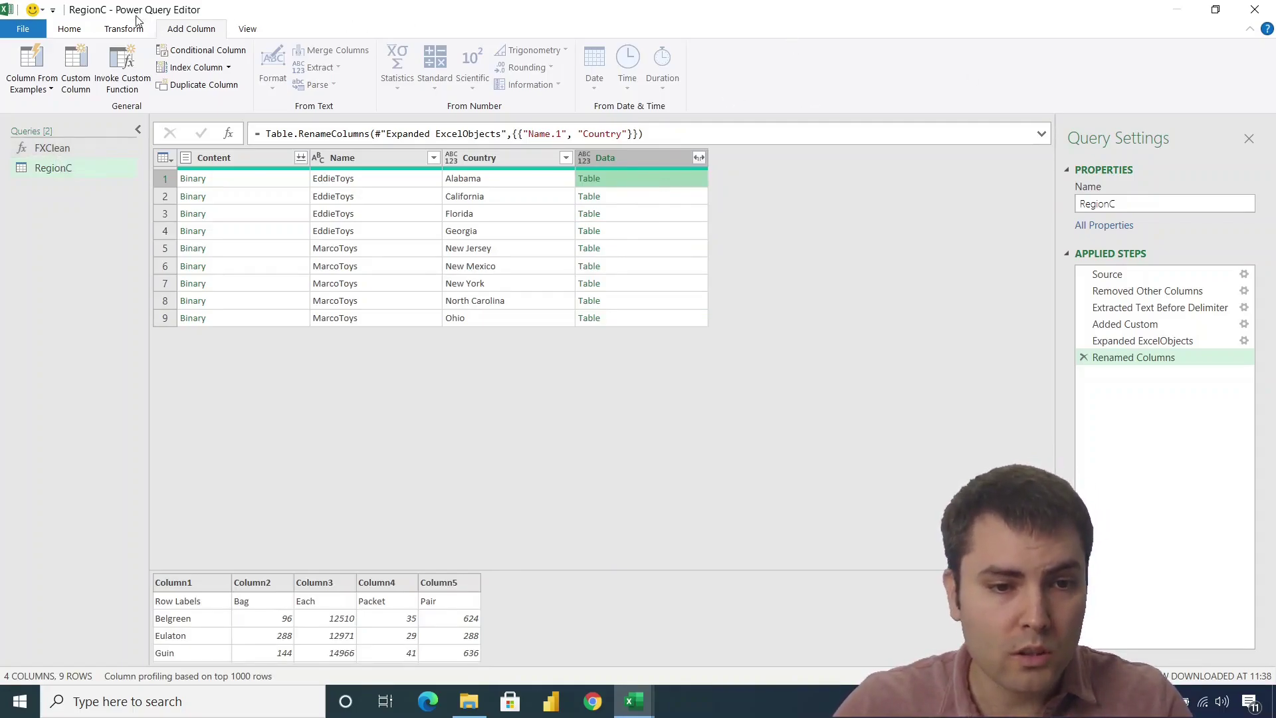
Invoke the FXClean function on each row's Data and compare cleaned versus raw tables.
click(131, 81)
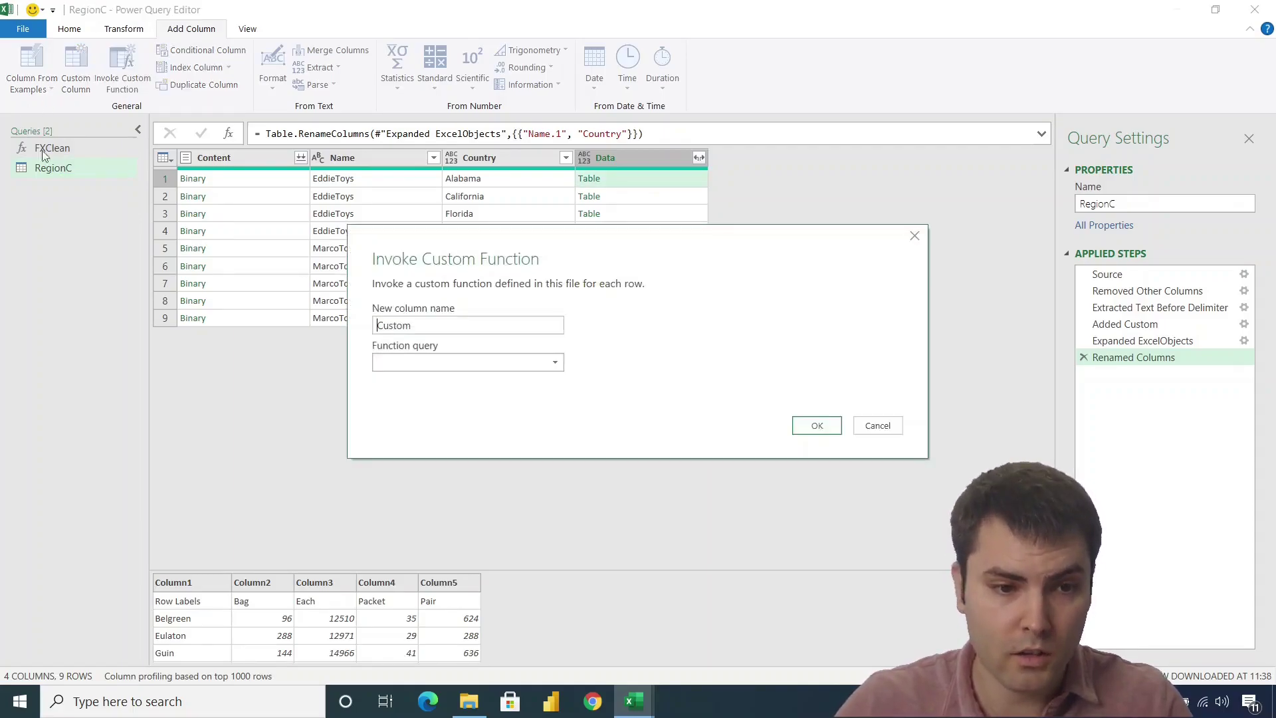
click(508, 362)
click(397, 383)
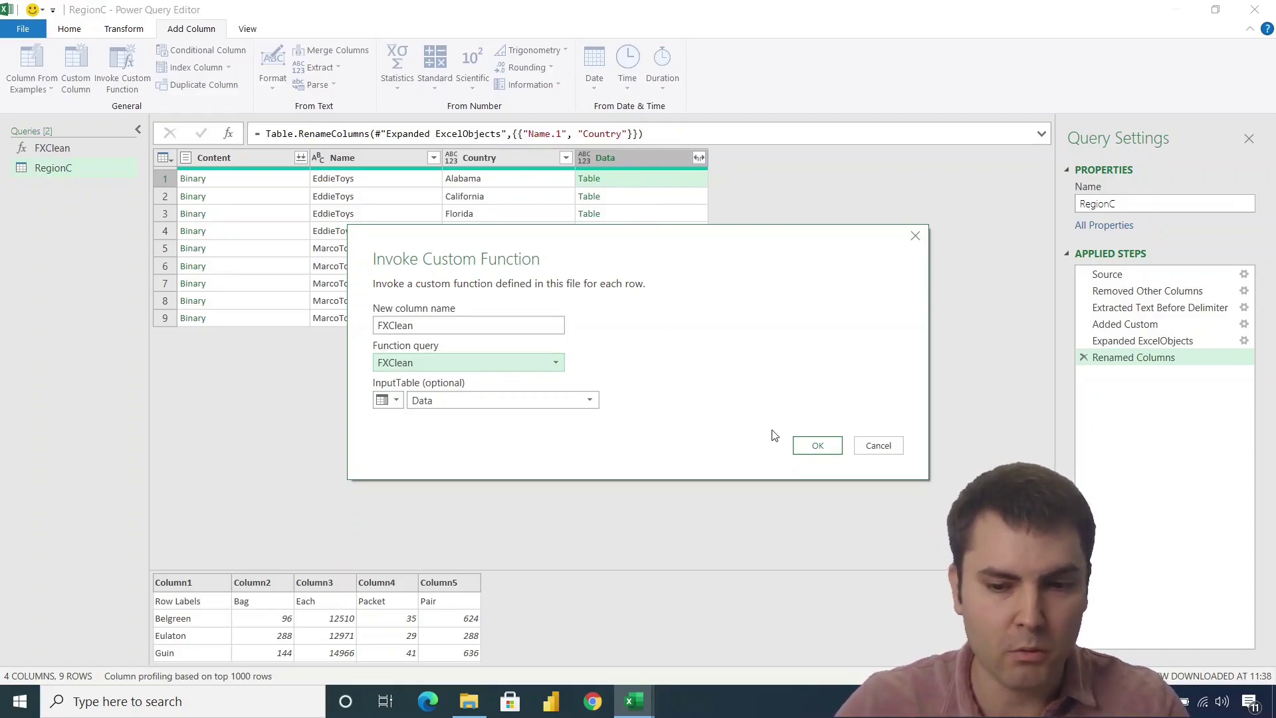
click(817, 446)
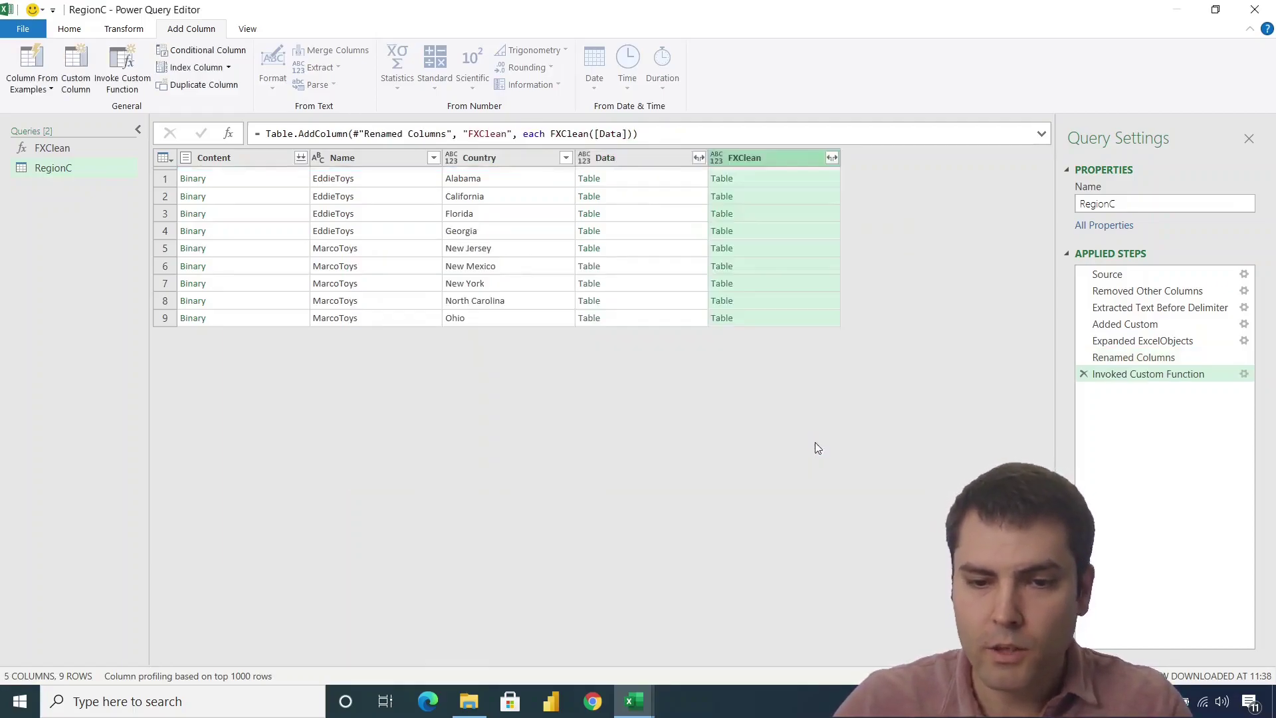
click(776, 178)
click(665, 178)
click(801, 179)
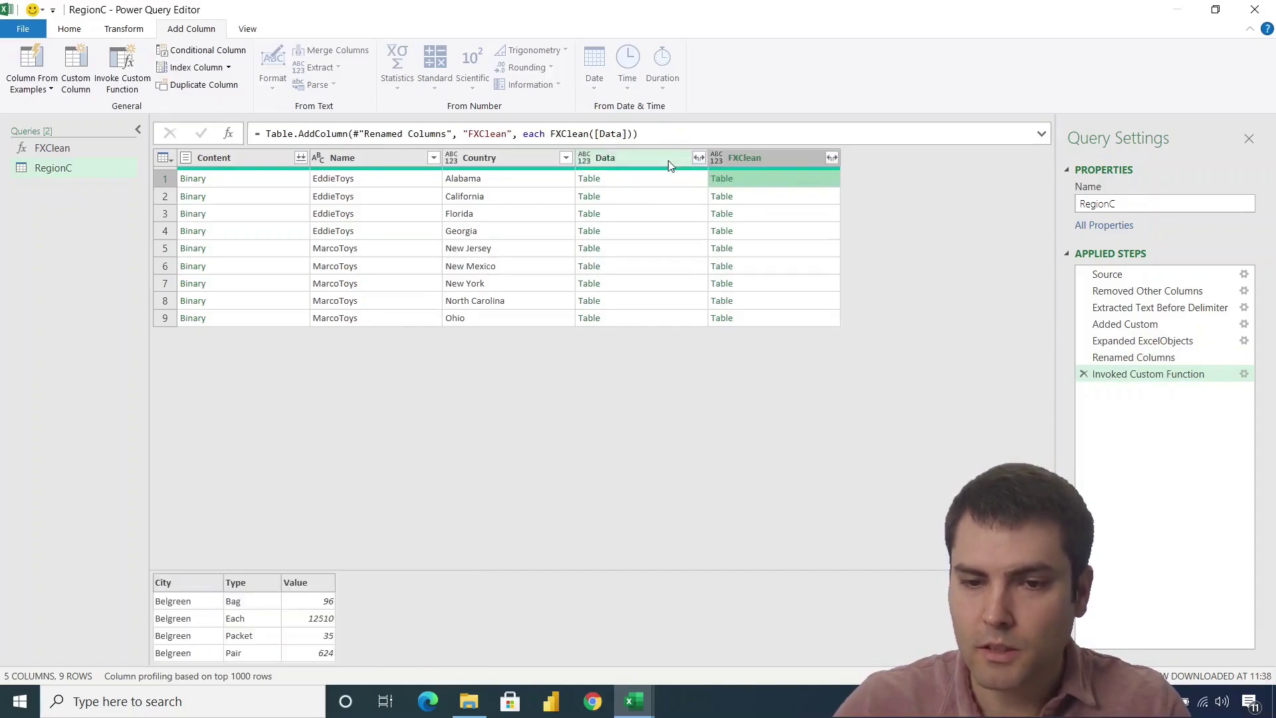
Remove the Data column and expand FXClean without the column-name prefix.
click(667, 159)
right_click(668, 160)
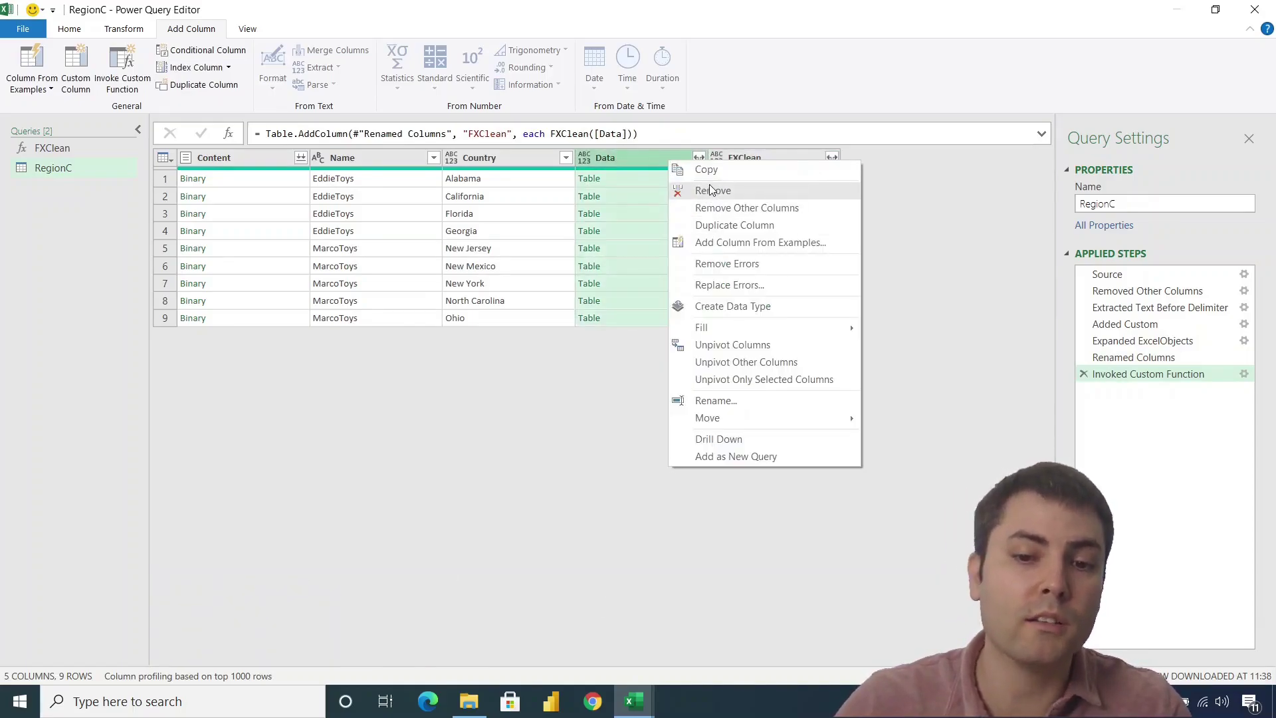
click(711, 191)
click(699, 158)
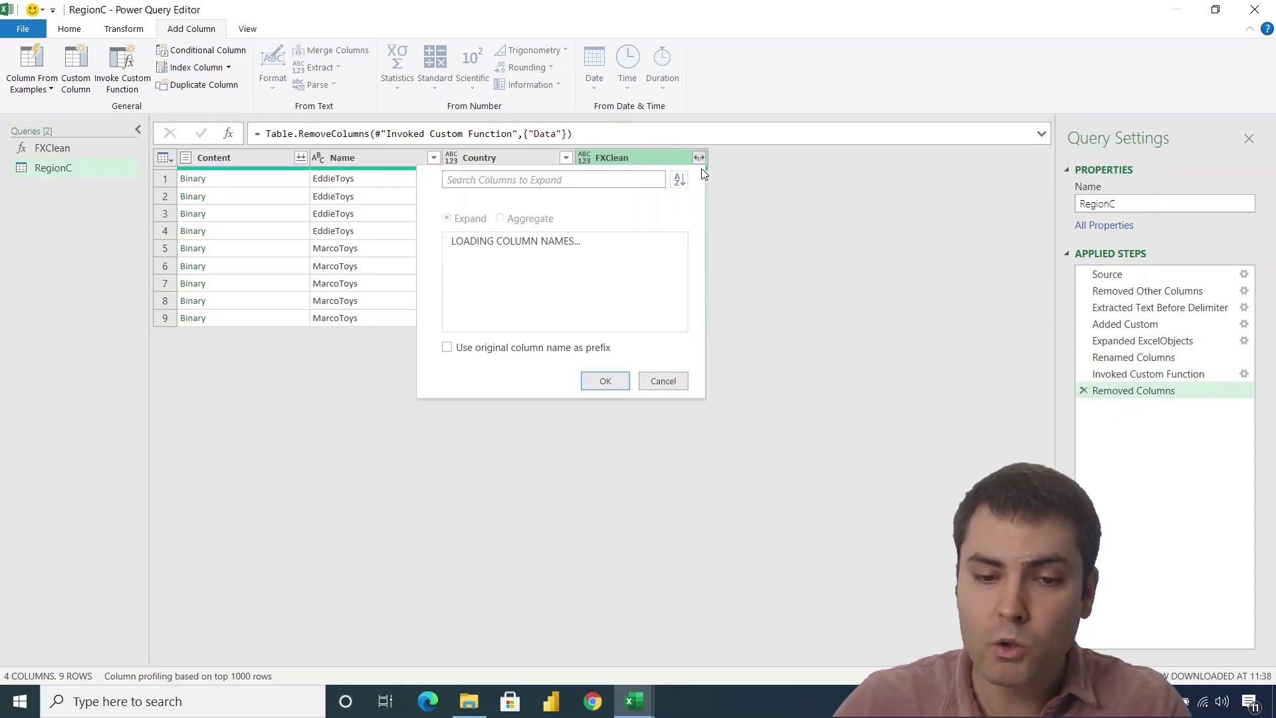
click(542, 333)
click(607, 387)
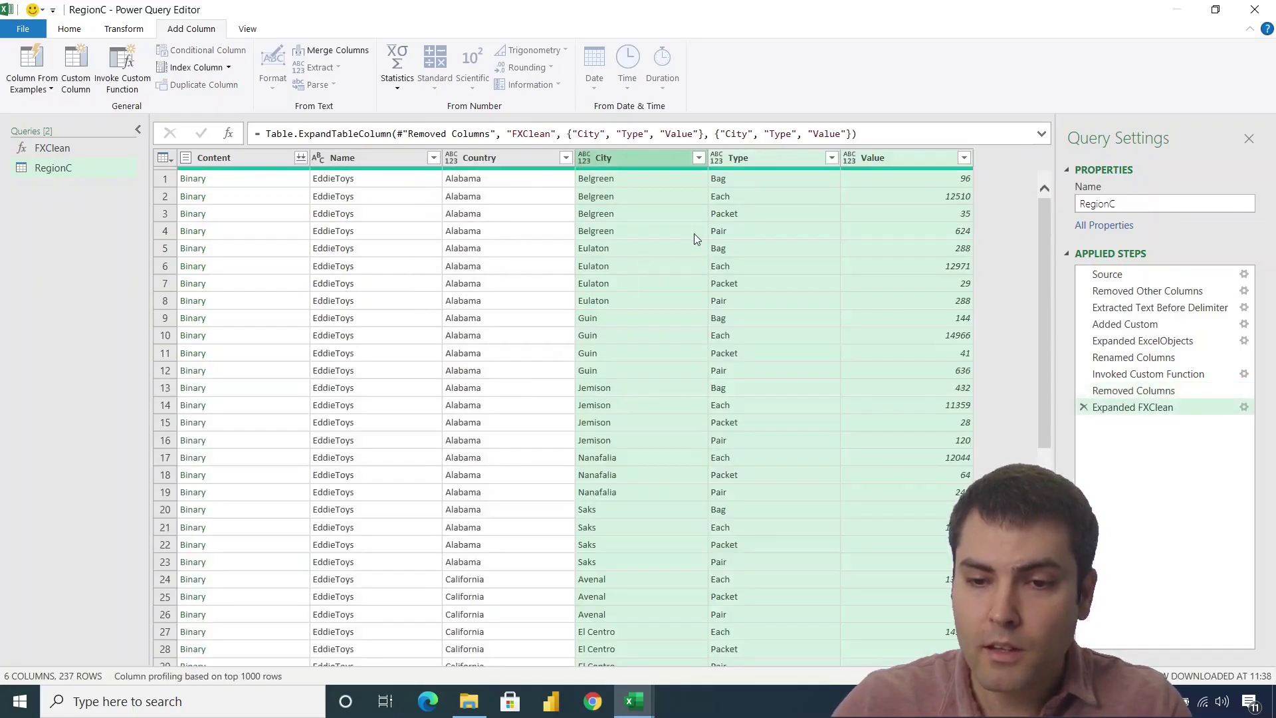
click(619, 164)
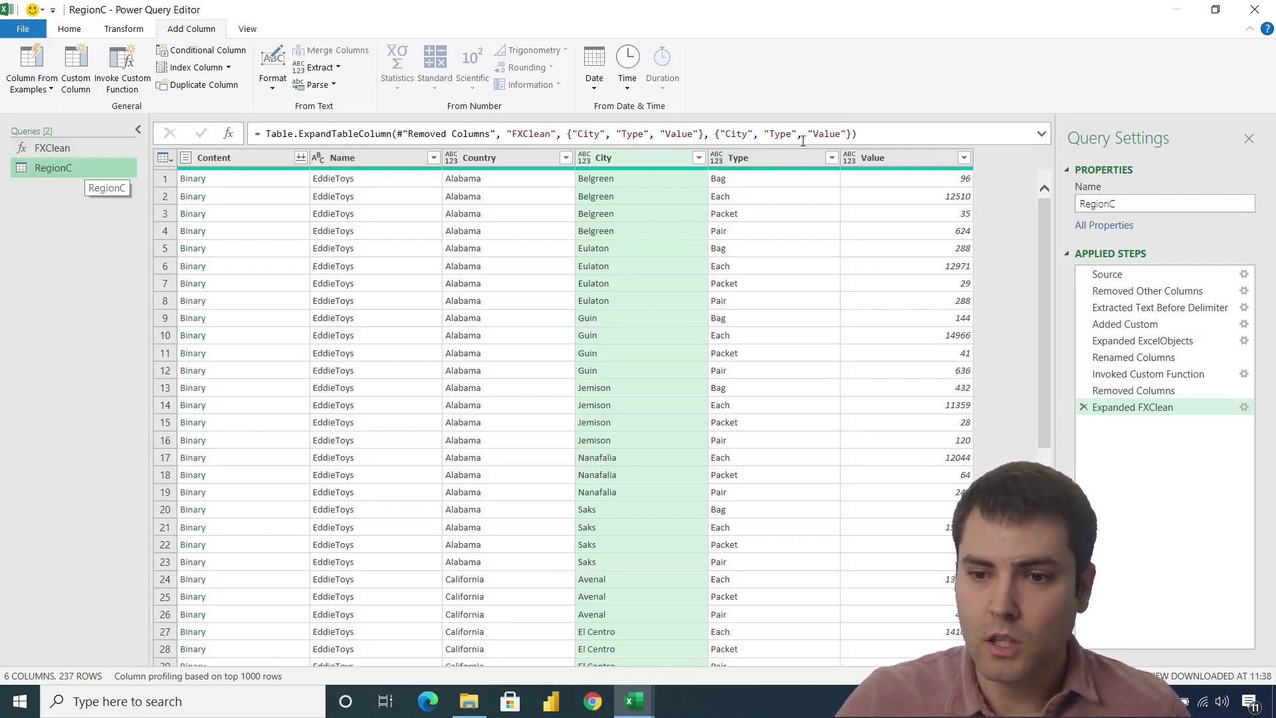
In RegionC's Advanced Editor, add an (InputPath)=> line at the top of the code.
click(69, 29)
click(130, 67)
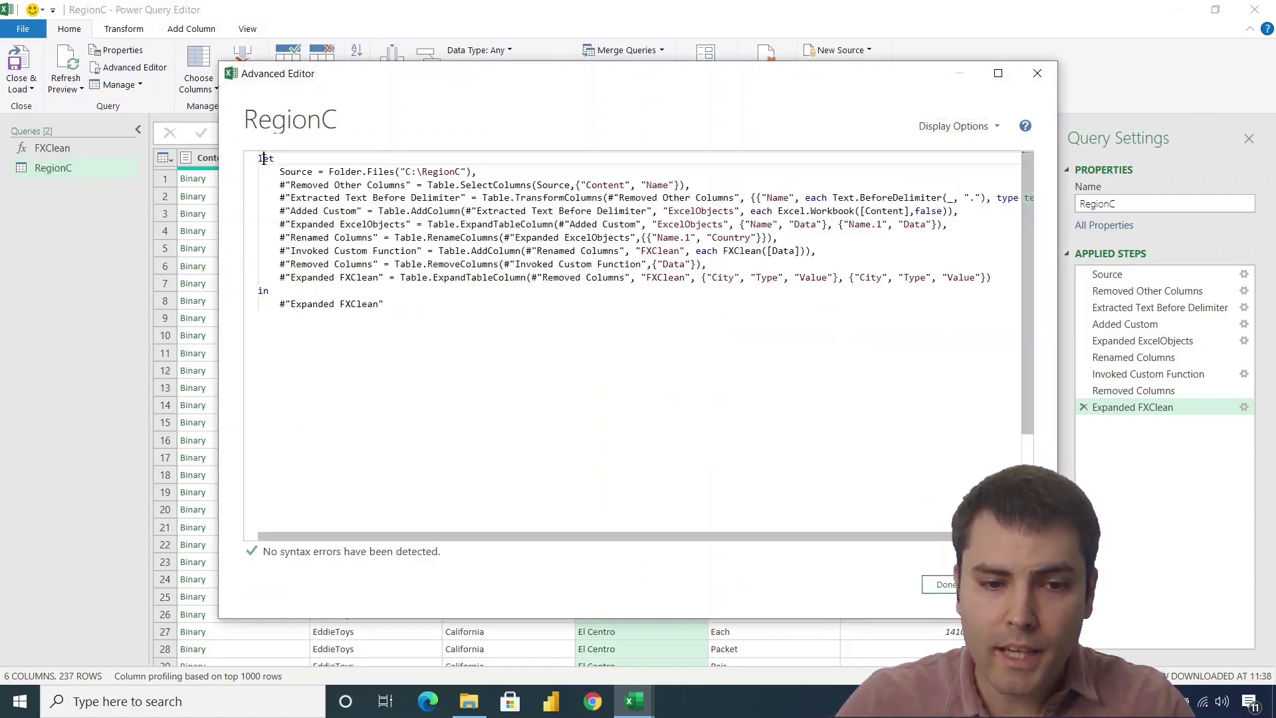
click(264, 158)
key(Return)
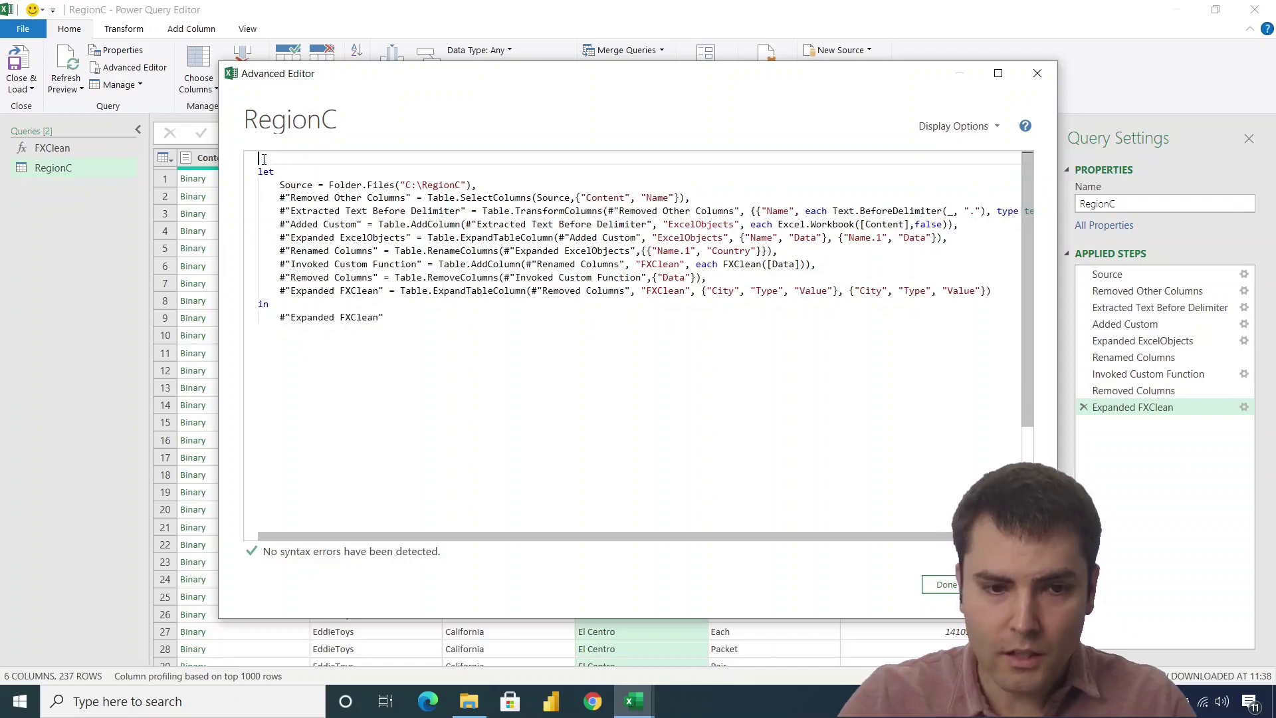
text(()
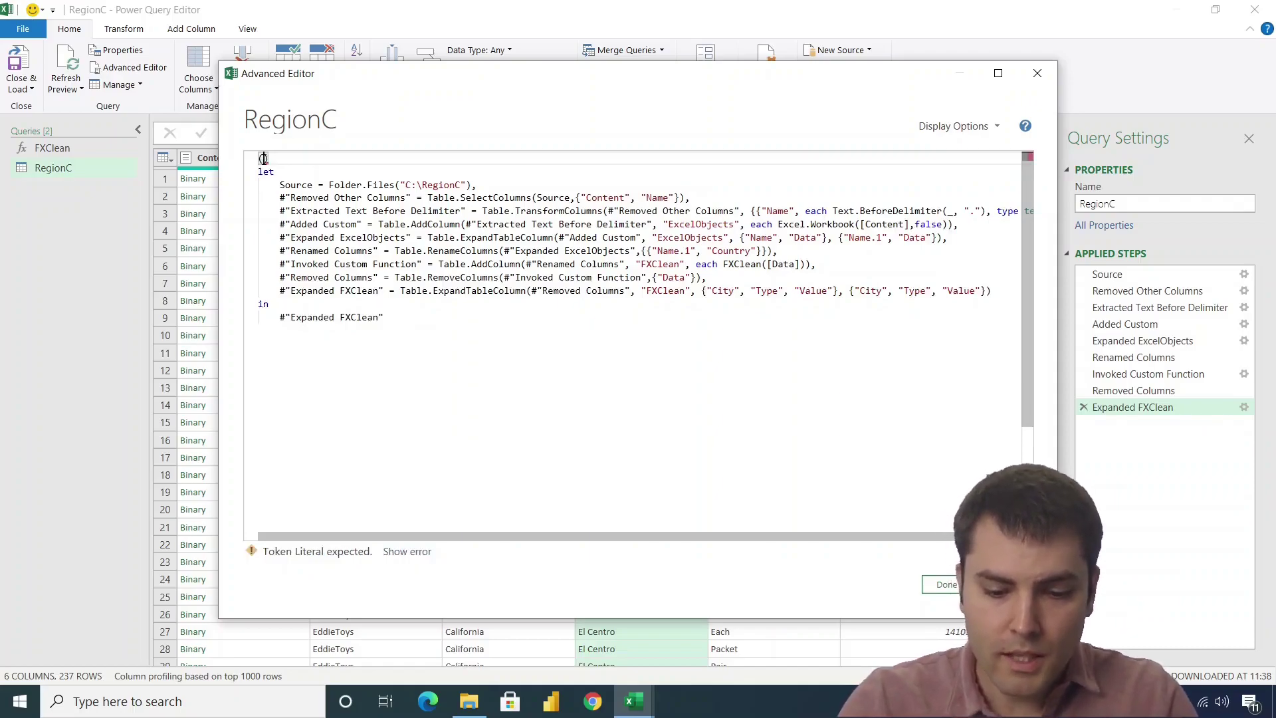
text(In)
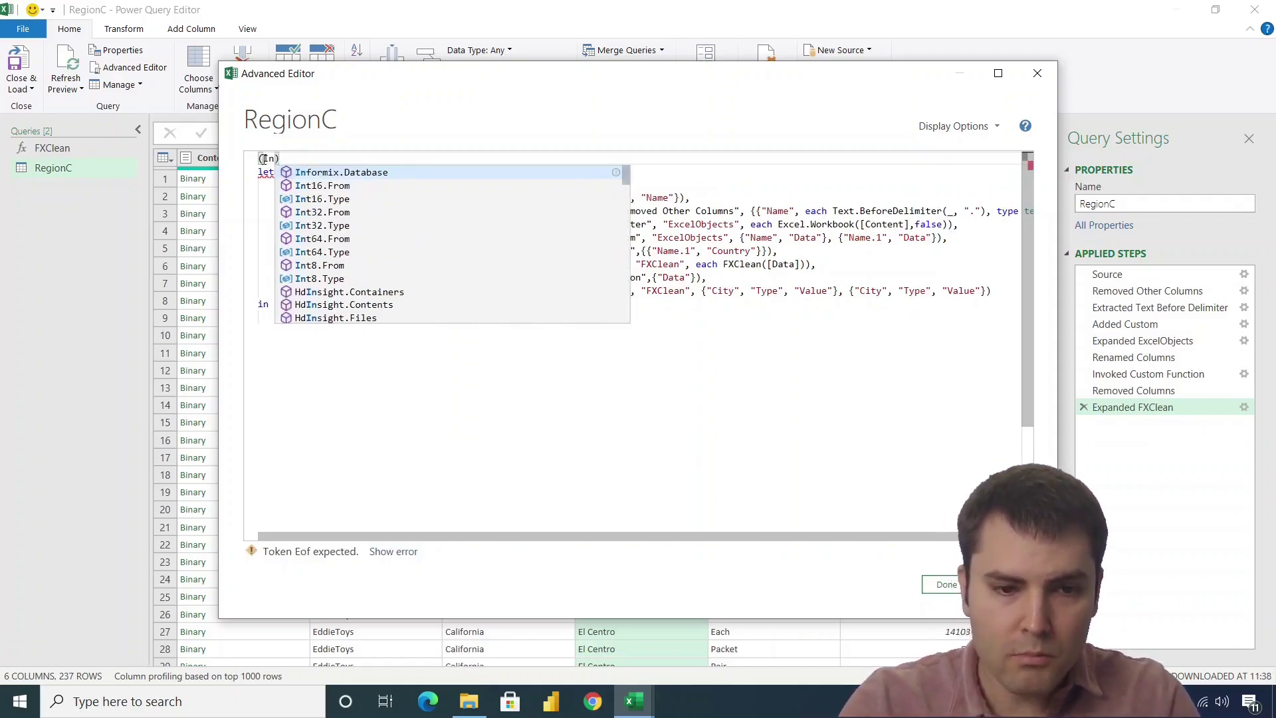
text(p)
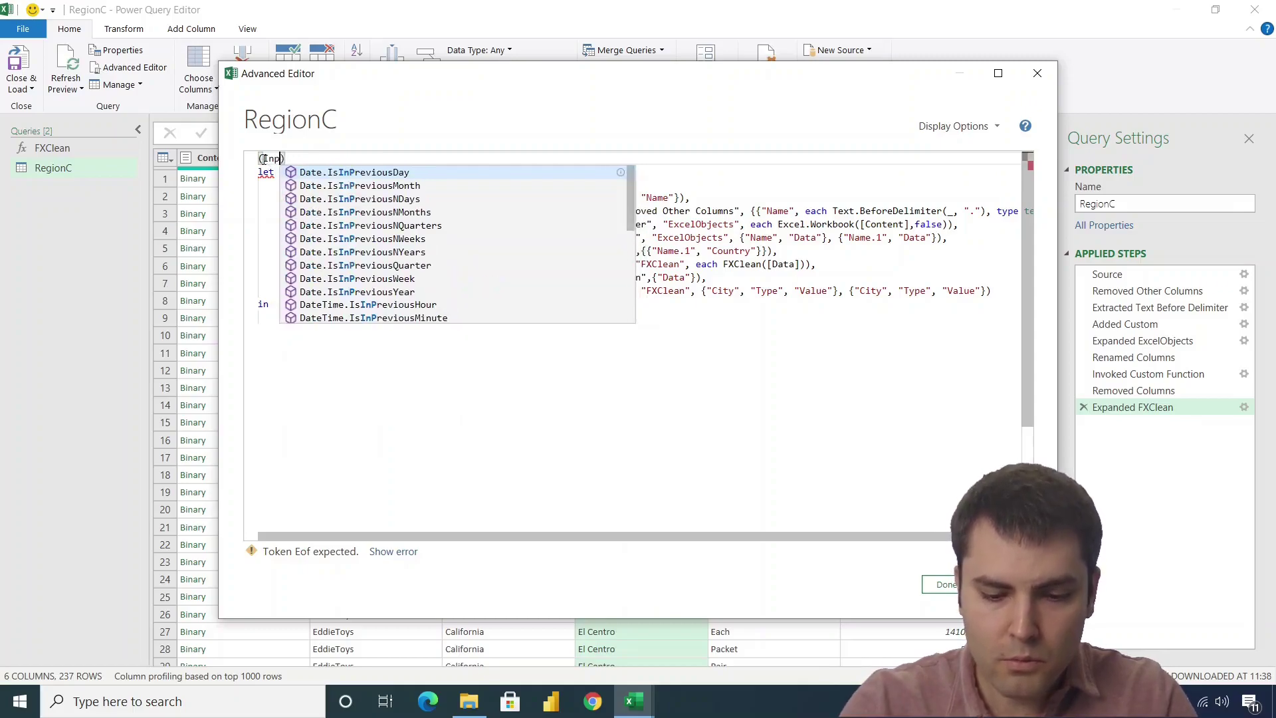
text(utPath)
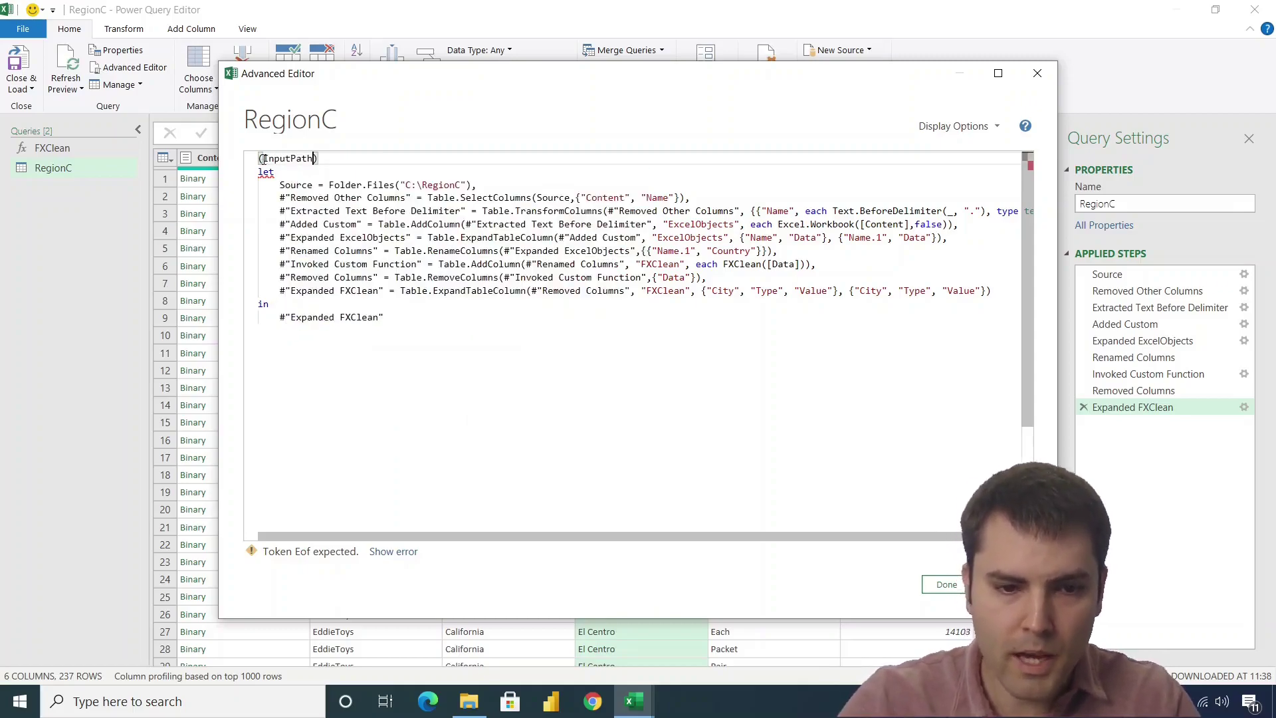
click(345, 157)
text(=)
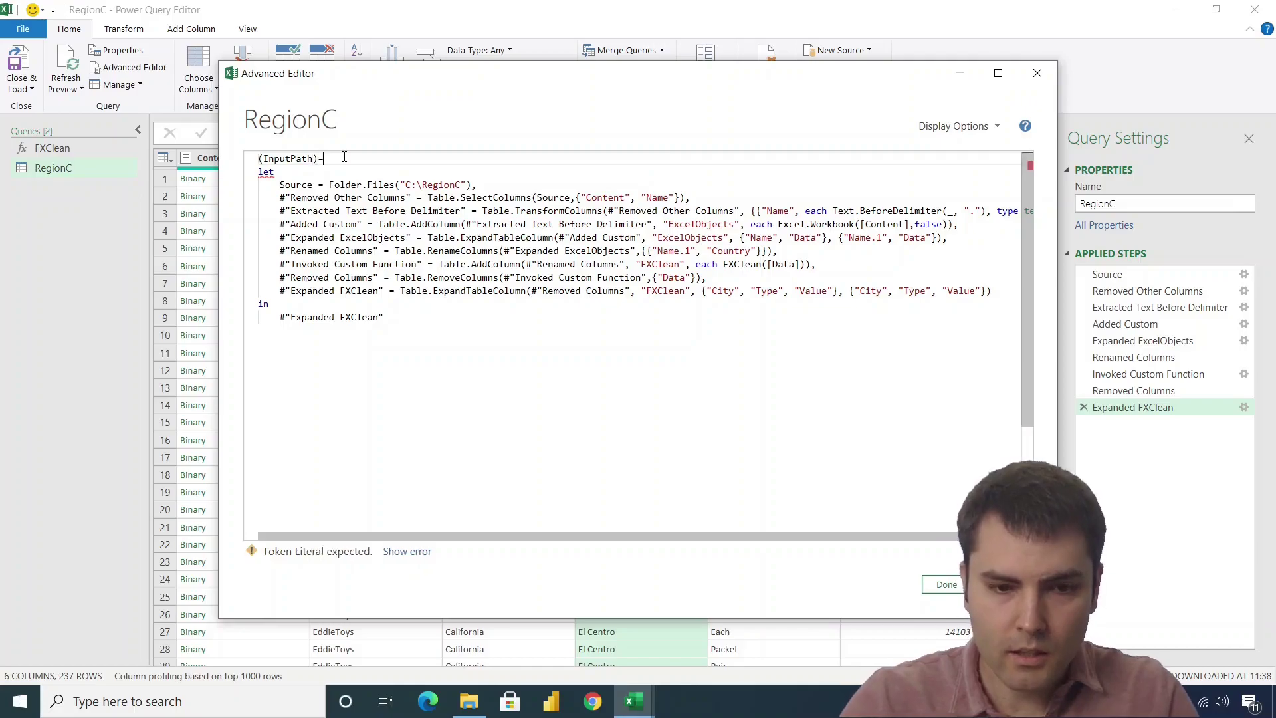
text(>)
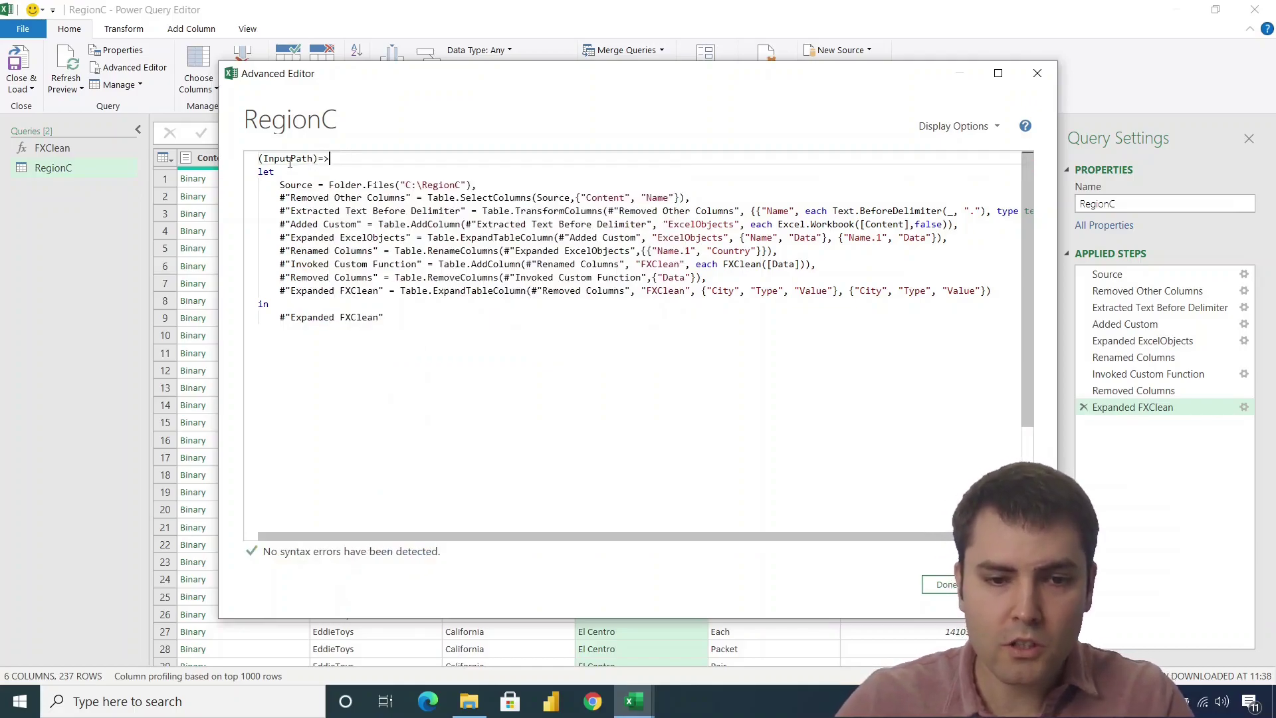
Replace the fixed C:\RegionC path in Folder.Files with InputPath.
double_click(291, 158)
key(ctrl+c)
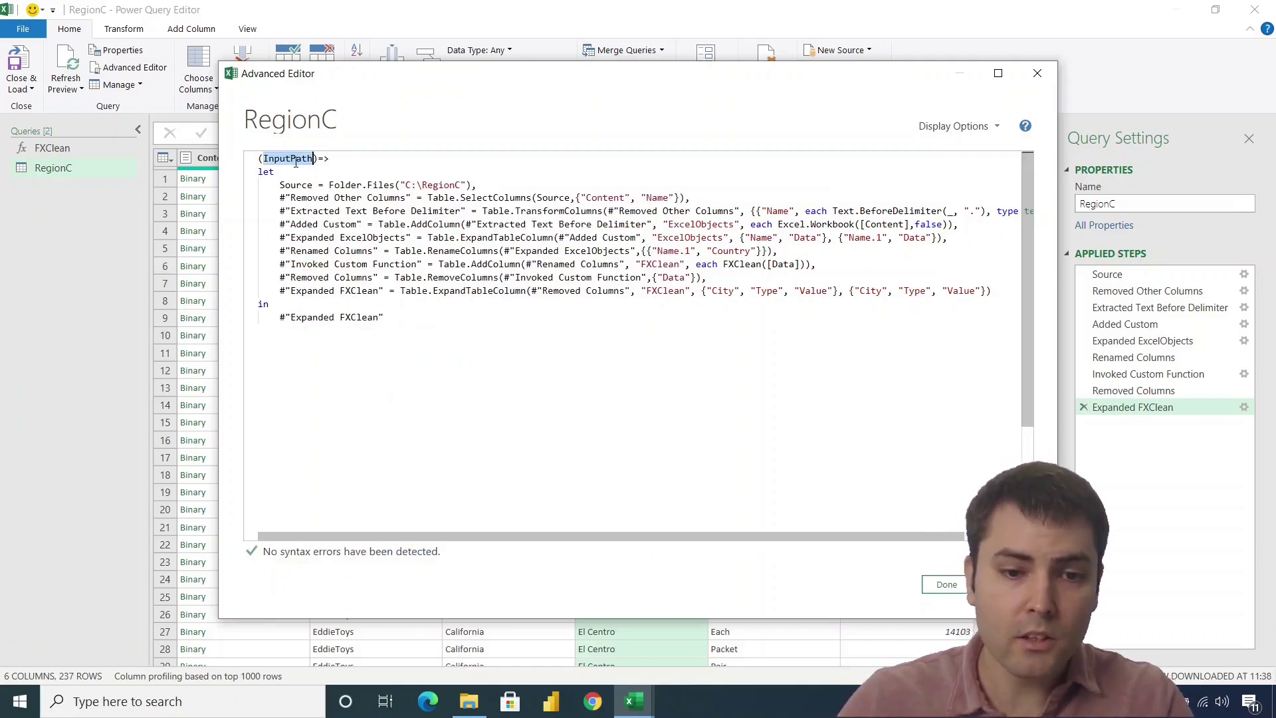
click(467, 185)
drag(466, 184, 401, 187)
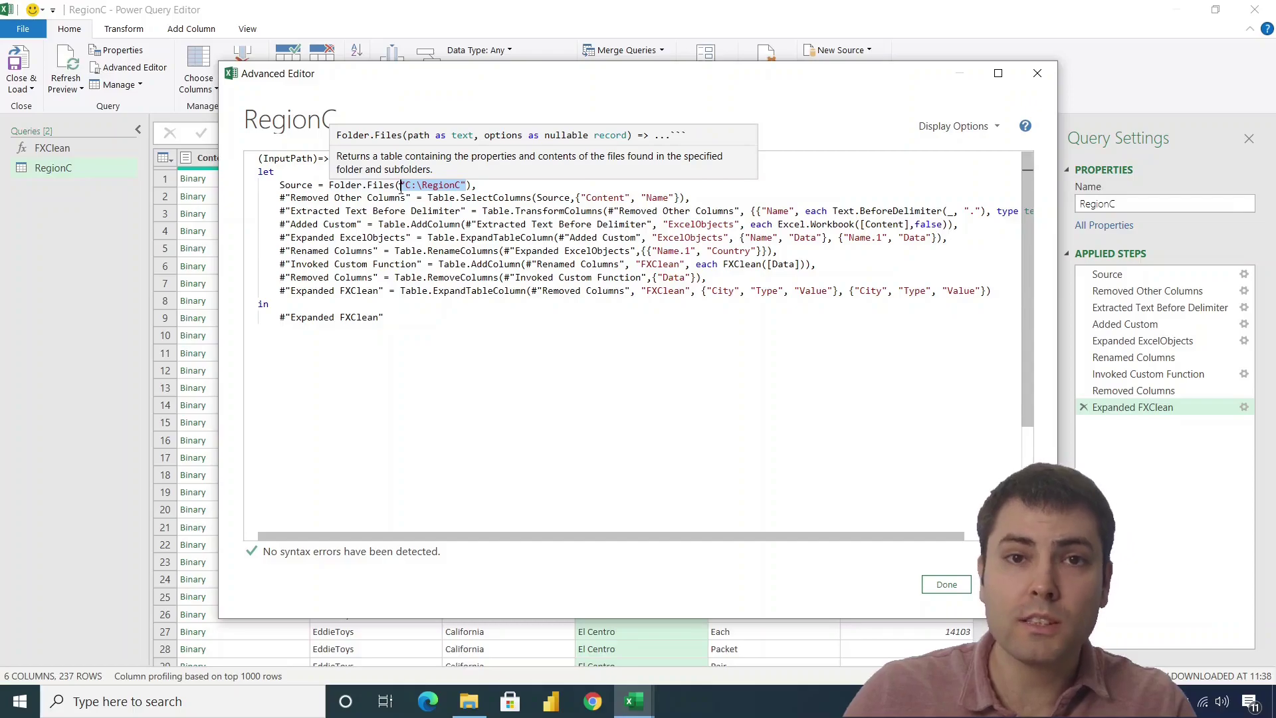
key(ctrl+v)
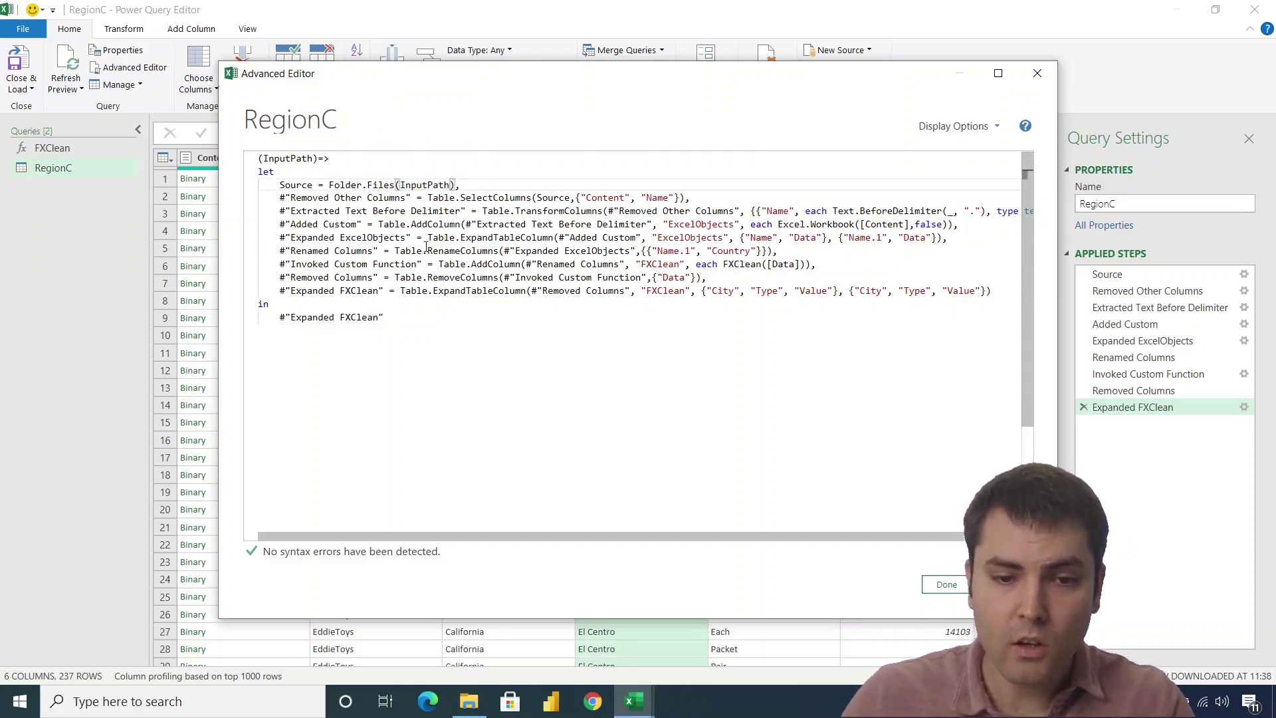
click(435, 316)
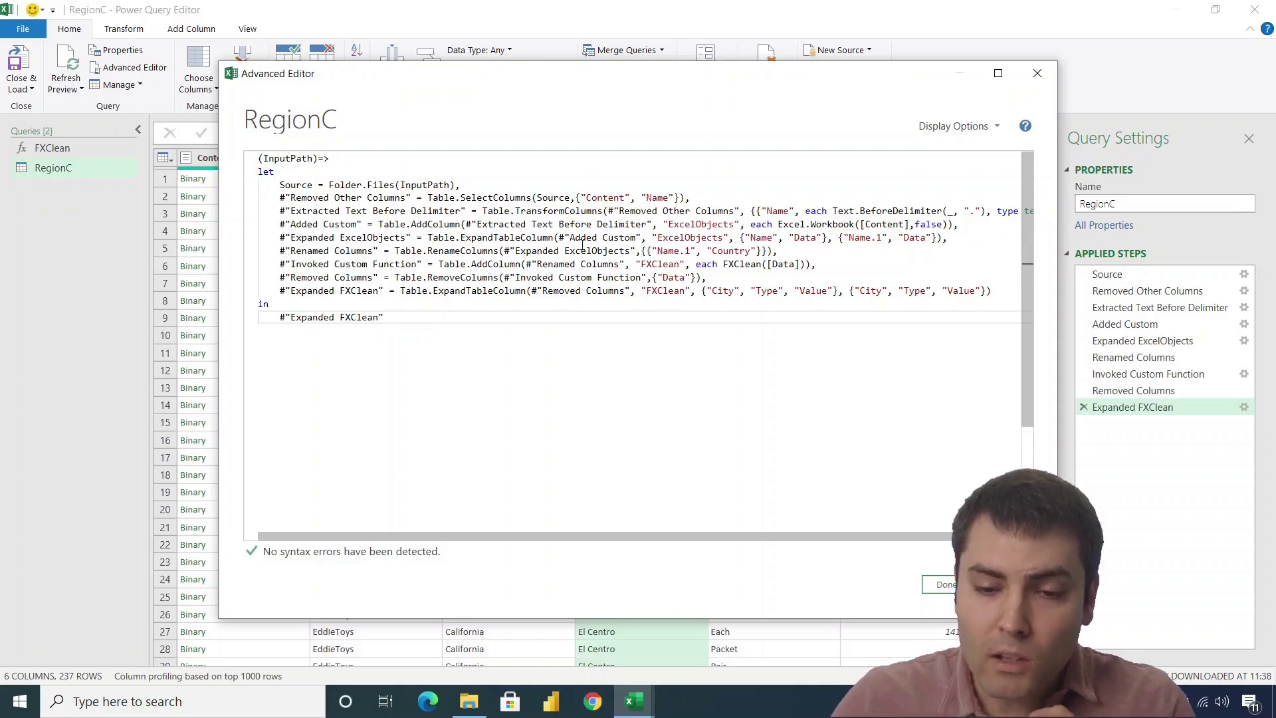
drag(816, 265, 726, 266)
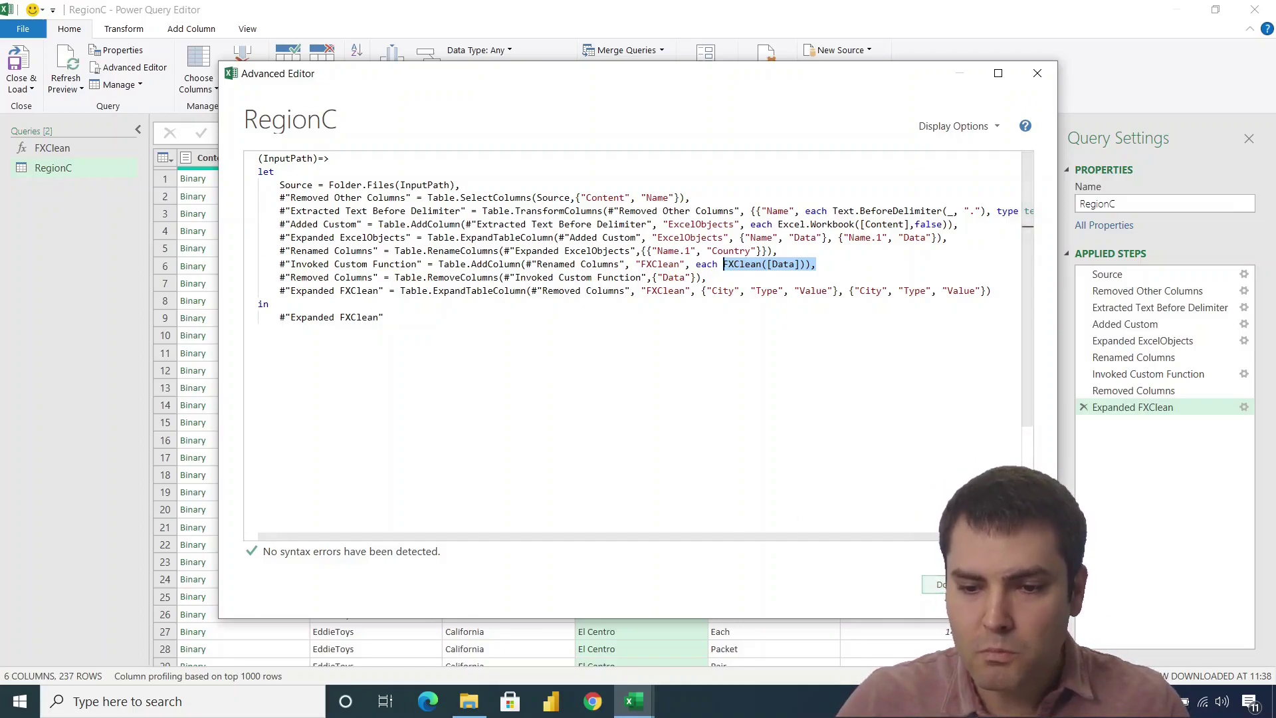
Save the function code and rename the RegionC query to CleanAllRegions.
click(939, 585)
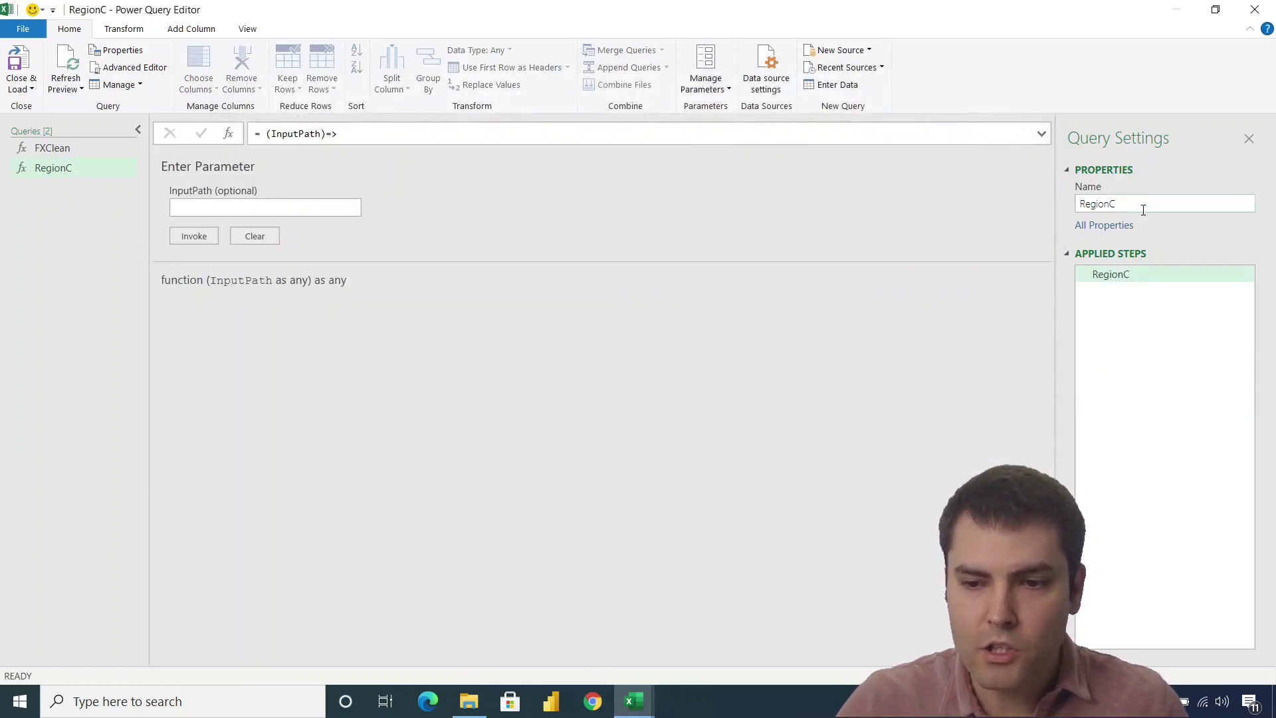
click(1143, 206)
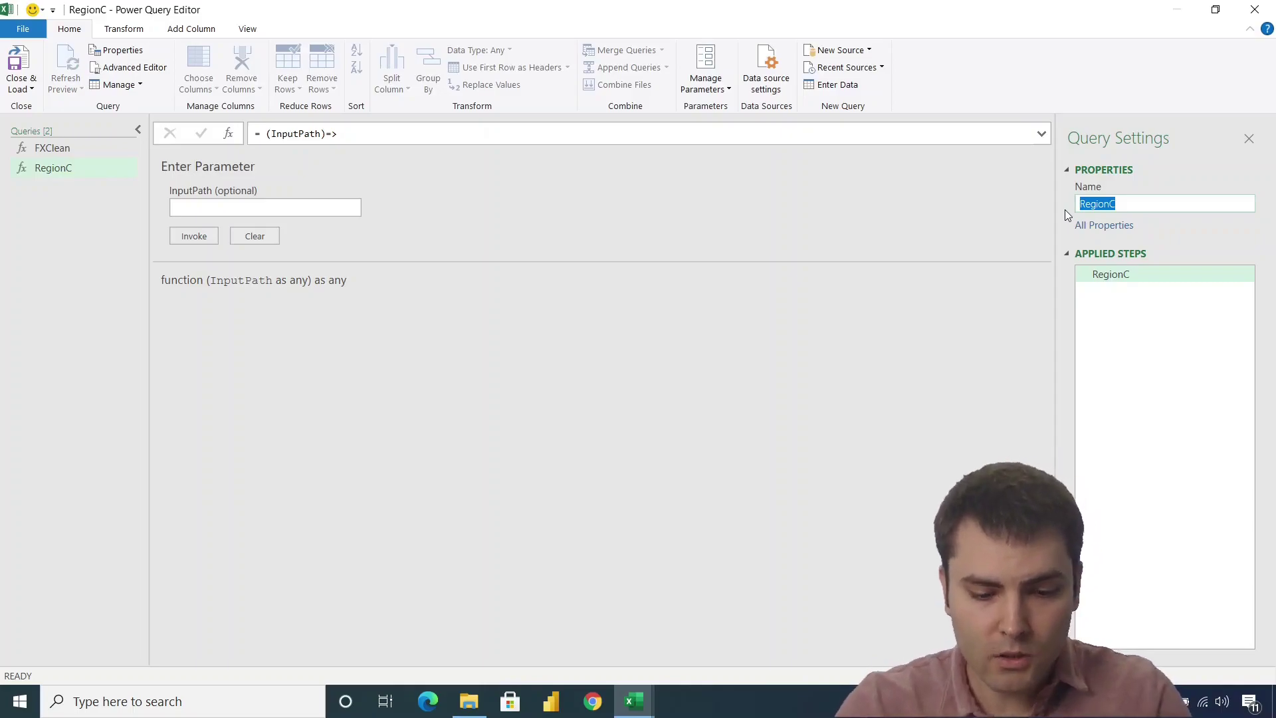
text(CleanA)
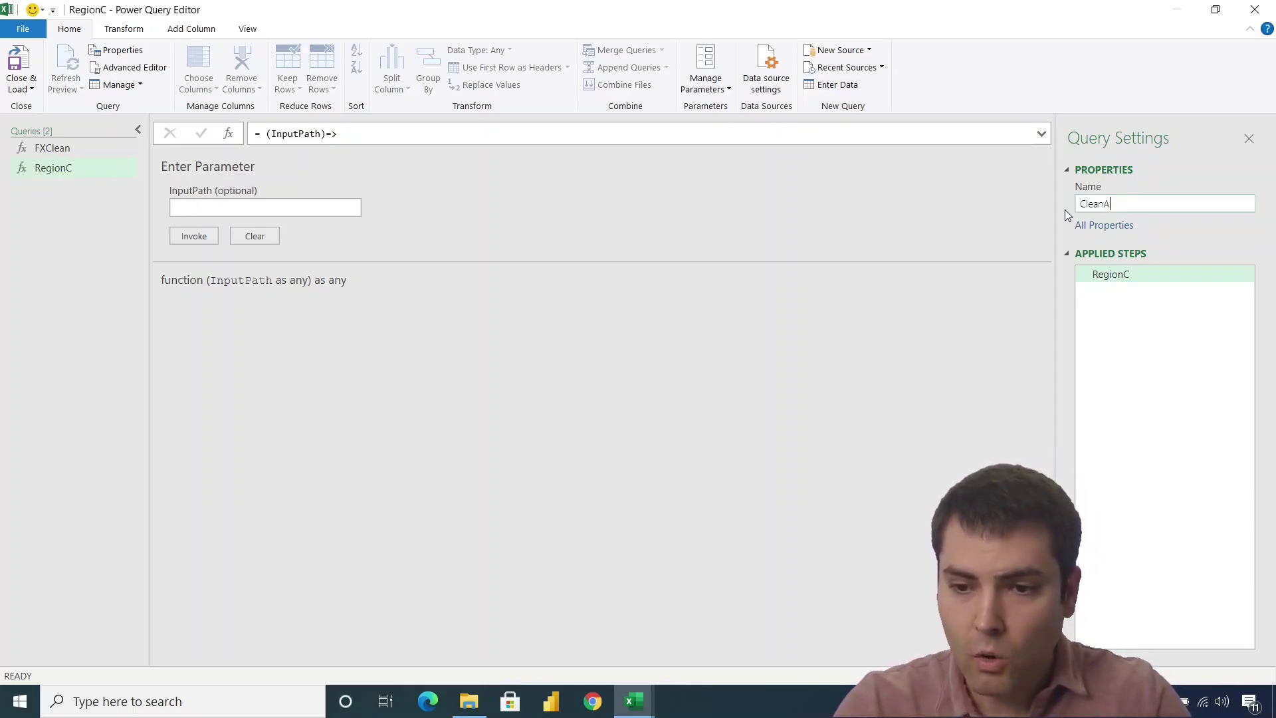
text(llRegions)
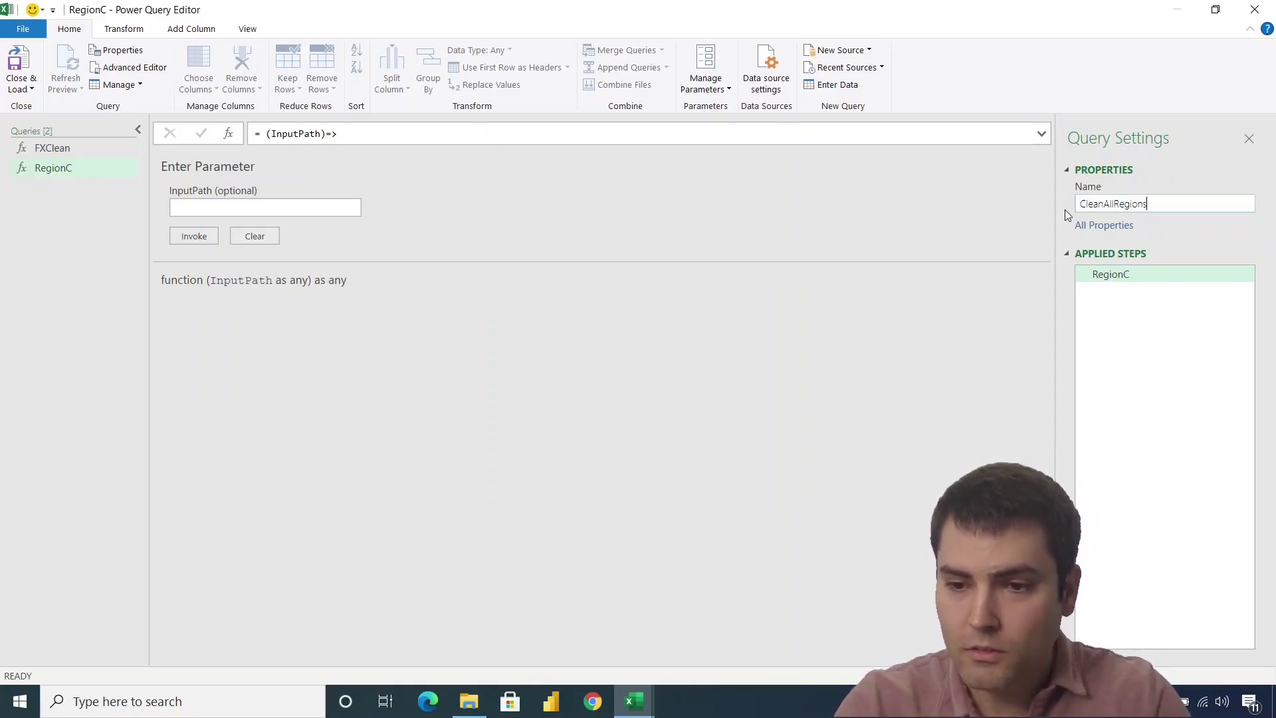
key(Return)
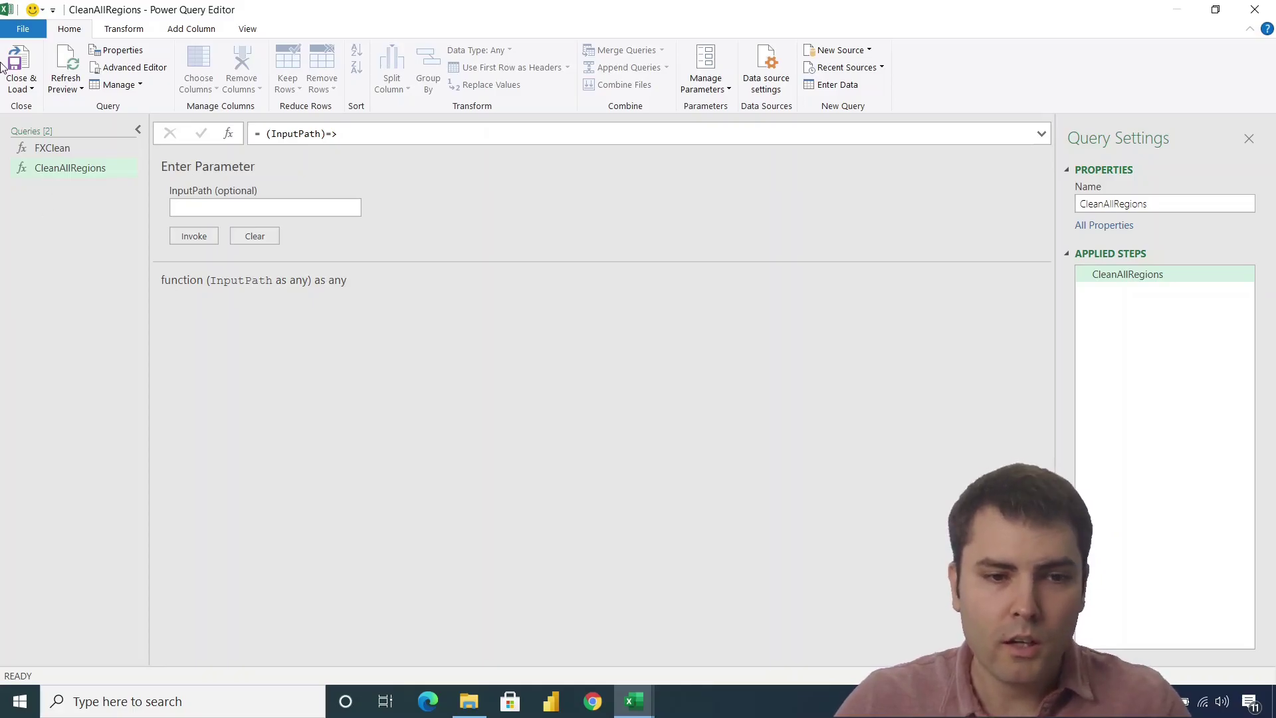
Close Power Query and enter the headers Region and Path in B1:C1.
click(21, 89)
click(57, 106)
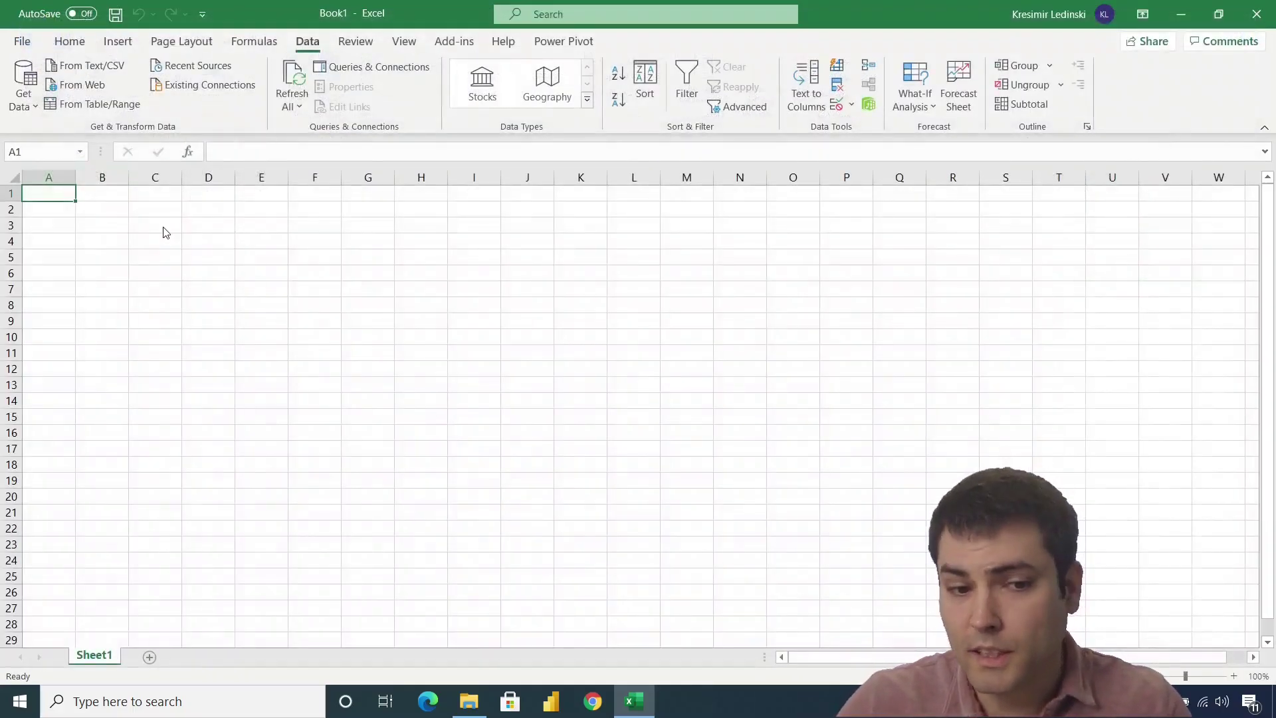
click(93, 192)
text(Regfio)
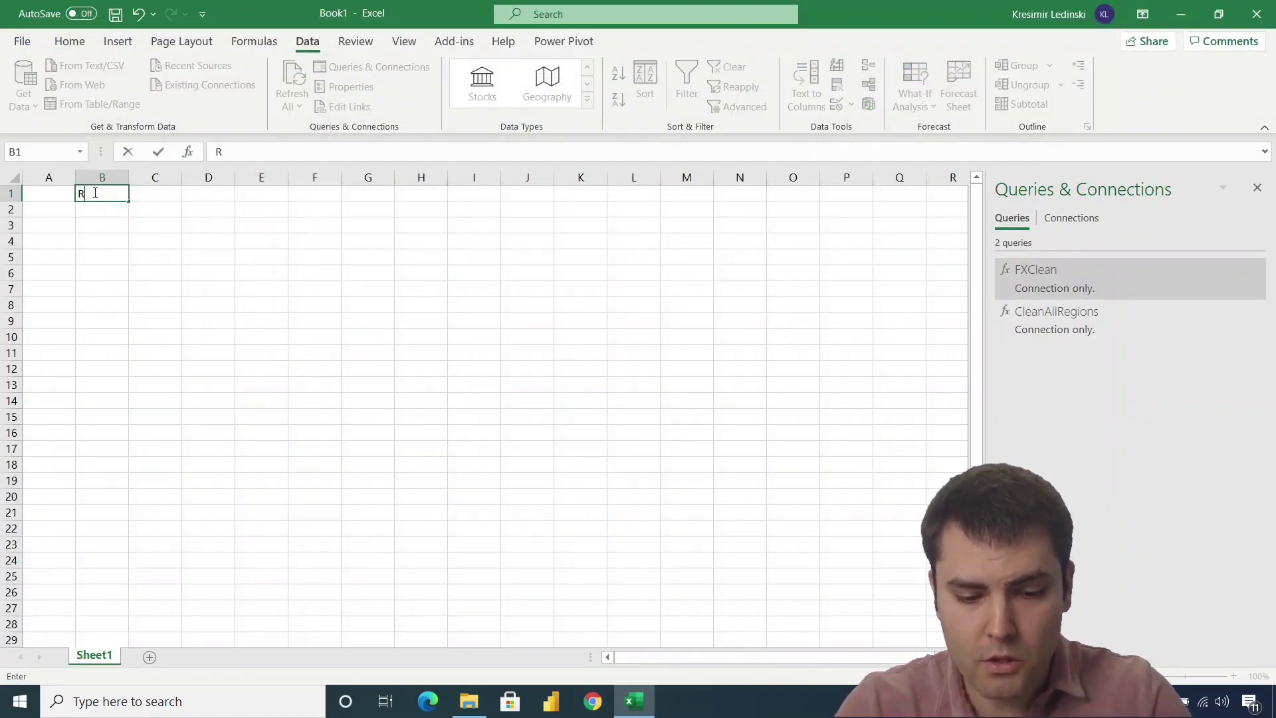
key(BackSpace)
key(BackSpace)
key(BackSpace)
text(ion)
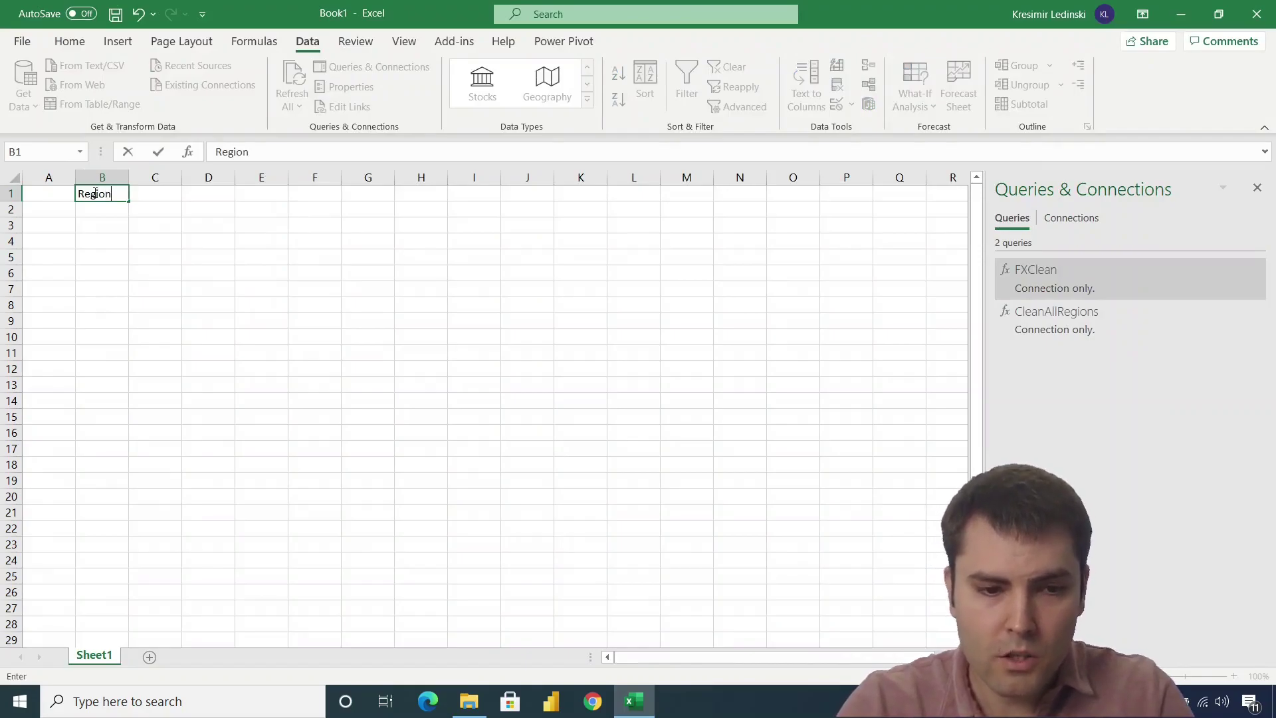
key(Tab)
text(Path)
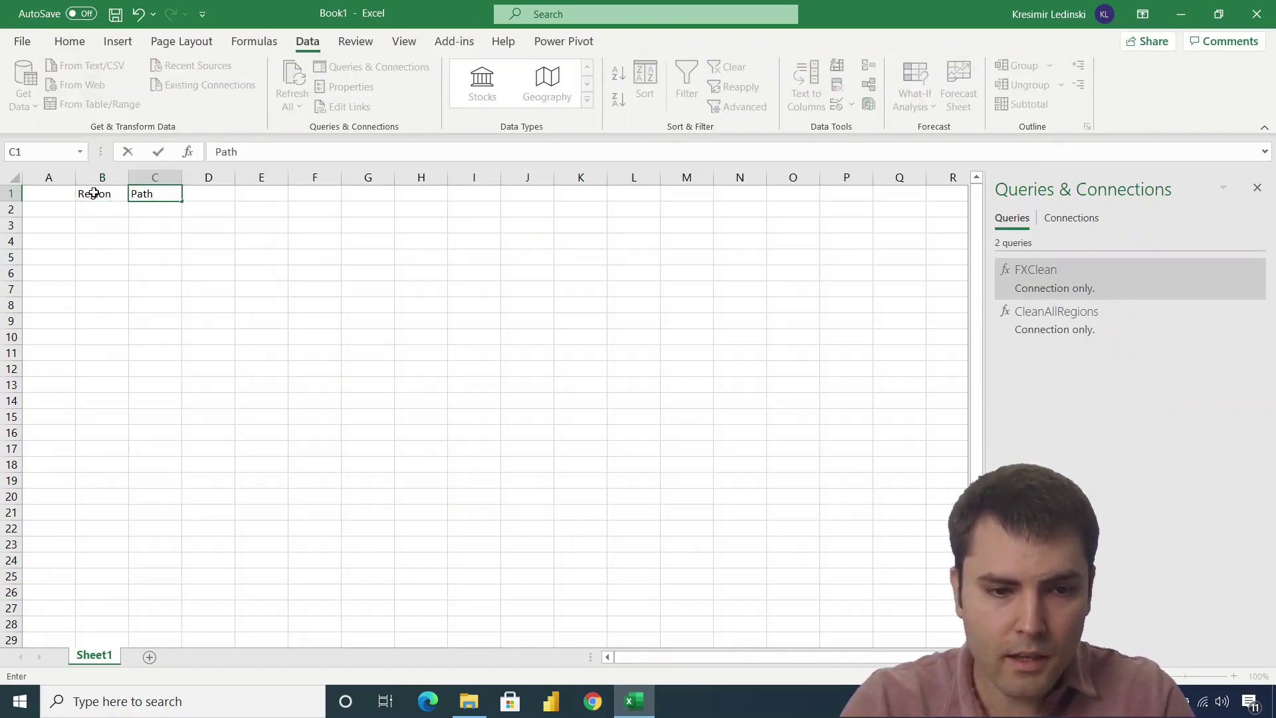
key(Return)
Enter RegionA, RegionB and RegionC in B2:B4.
text(Region)
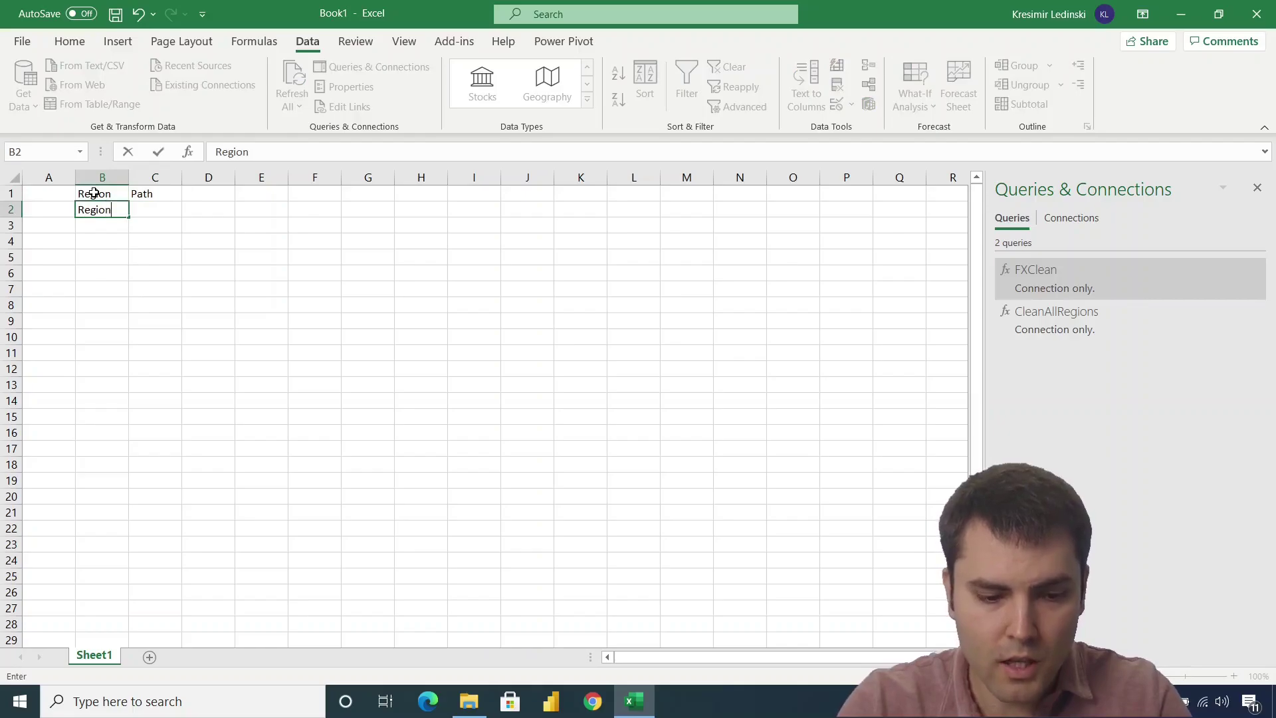
text(A)
key(Return)
text(Re)
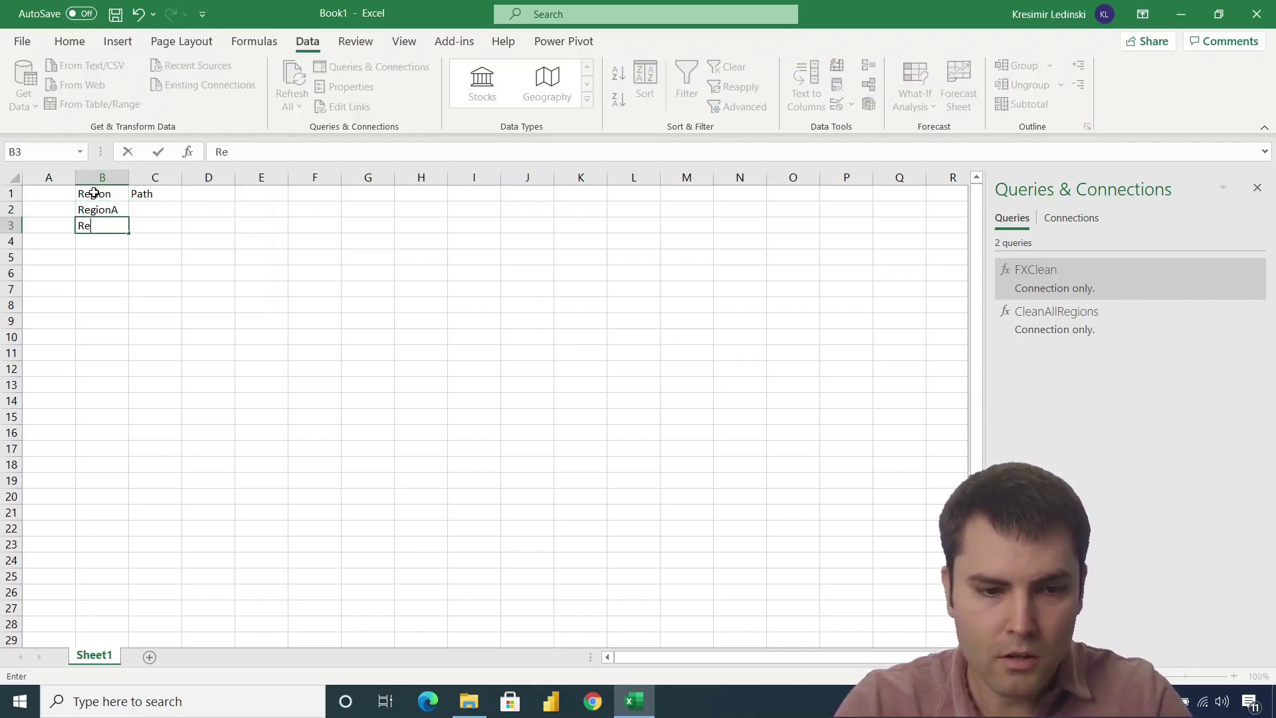
text(gionB)
key(Return)
text(R)
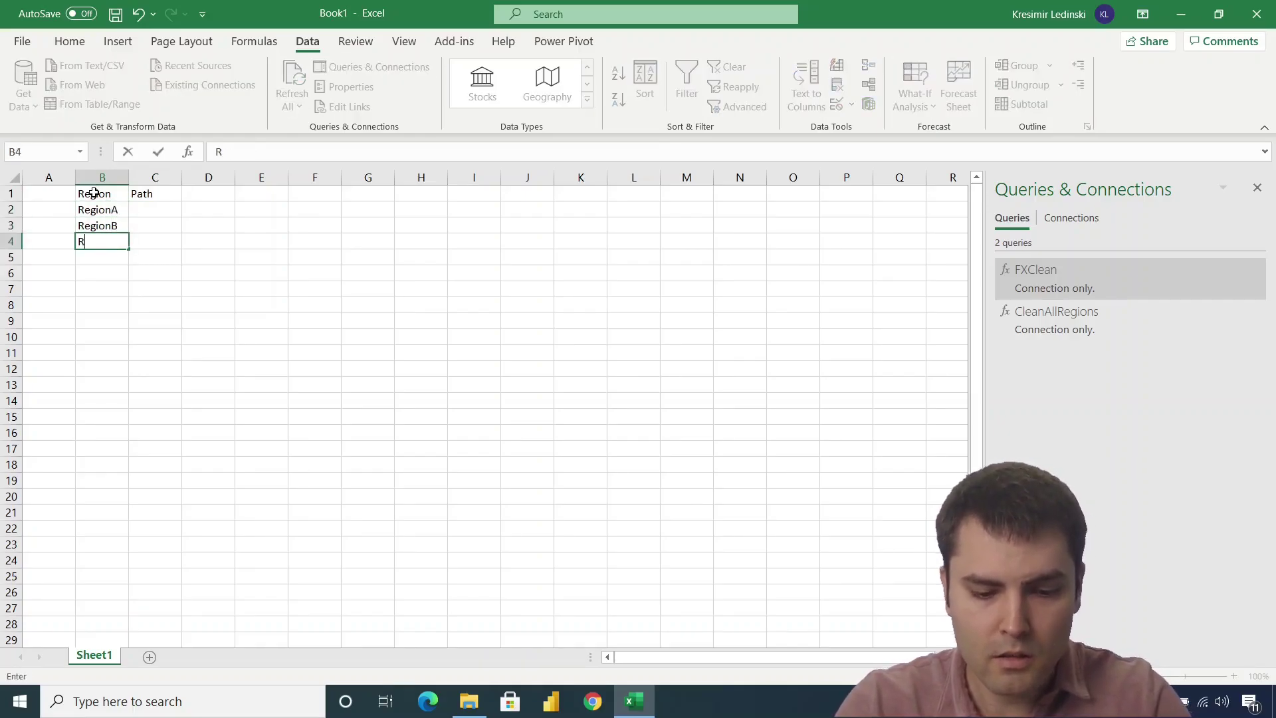
text(egionC)
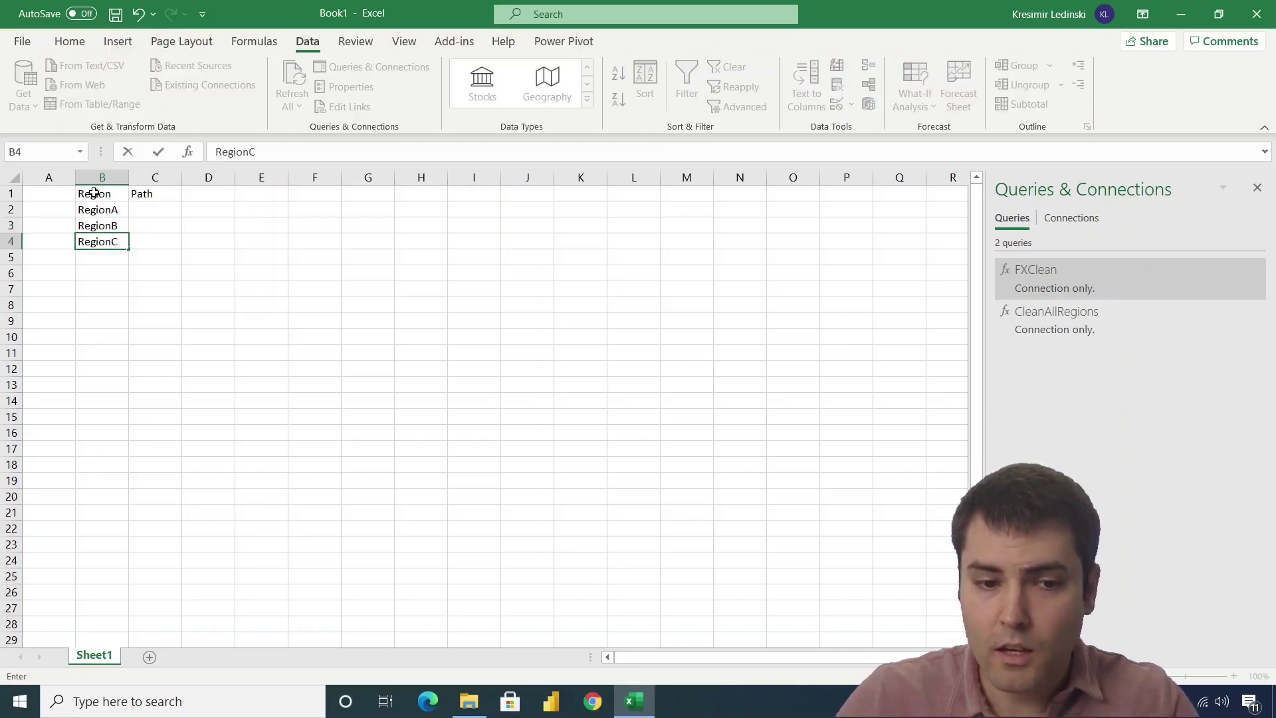
click(175, 210)
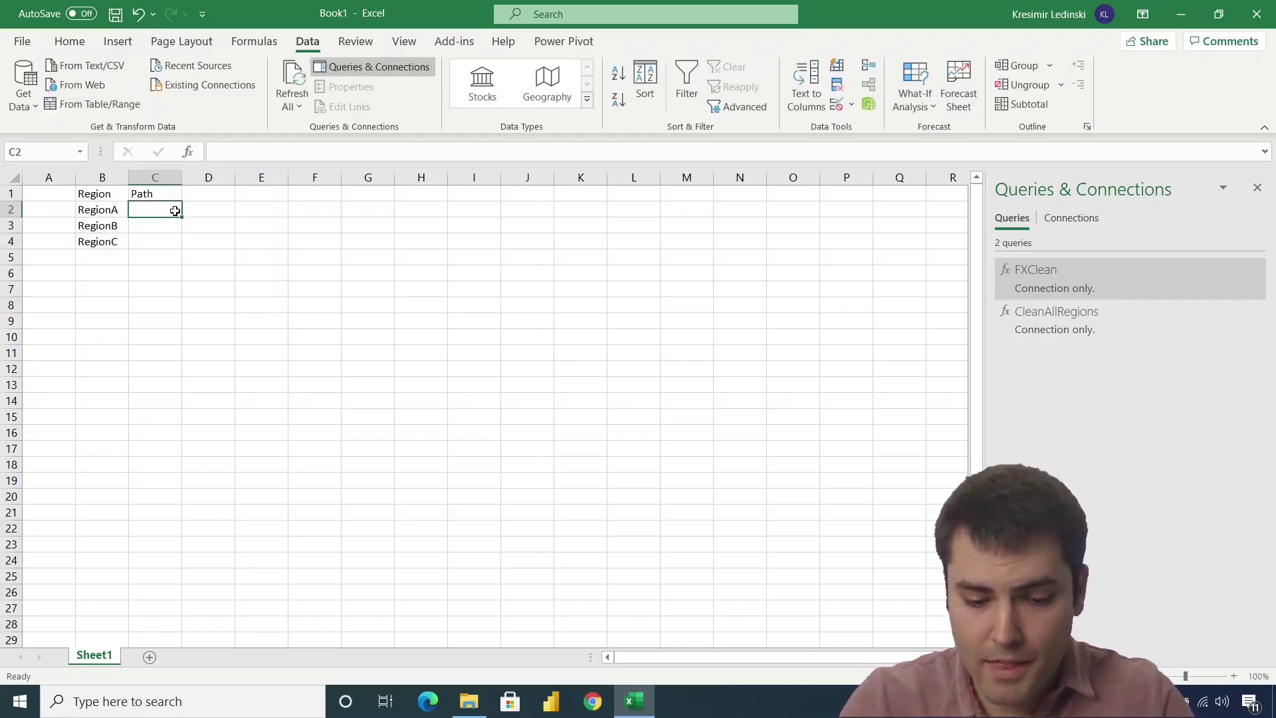
Fill C2:C4 with the paths C:\RegionA, C:\RegionB and C:\RegionC.
text(C:)
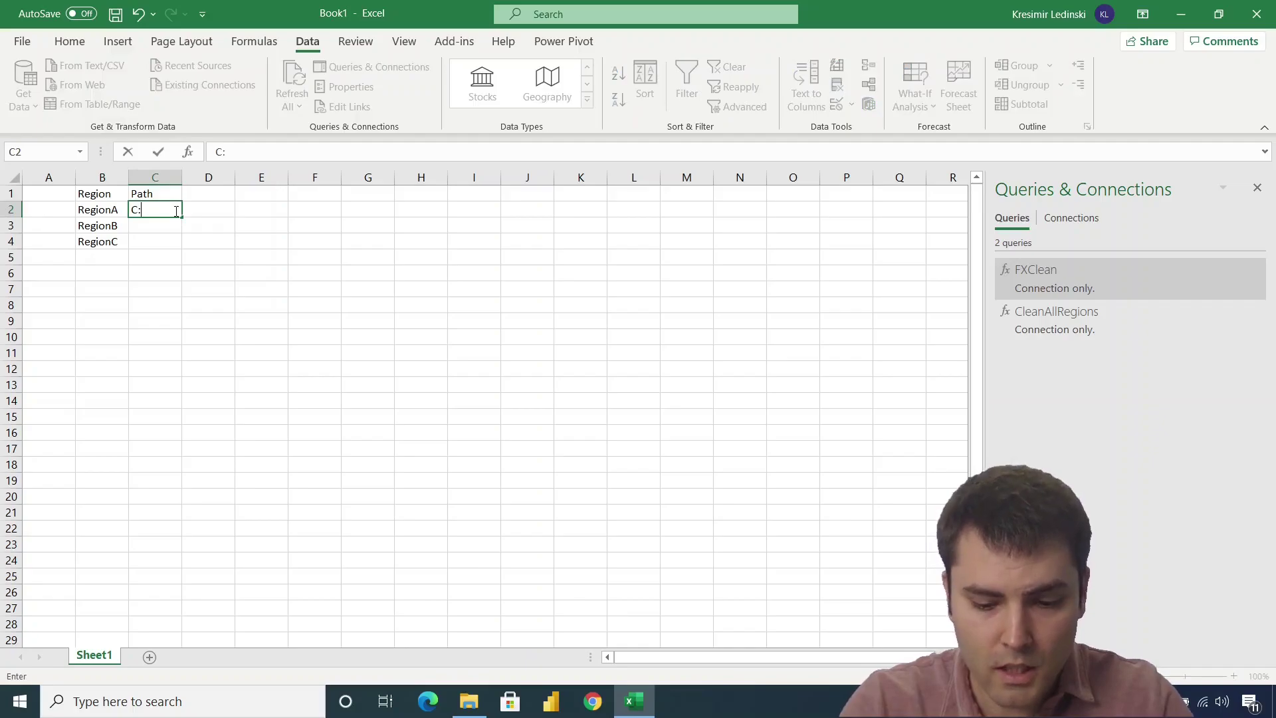
text(\RegionA)
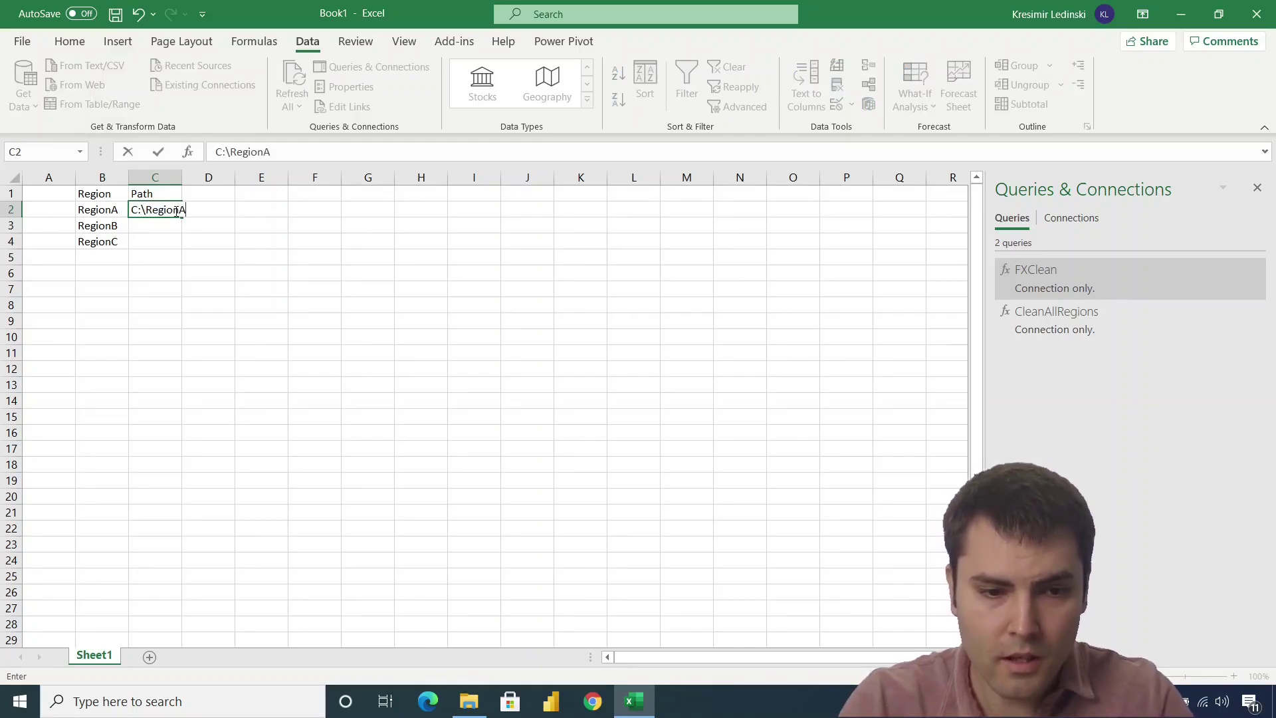
key(Return)
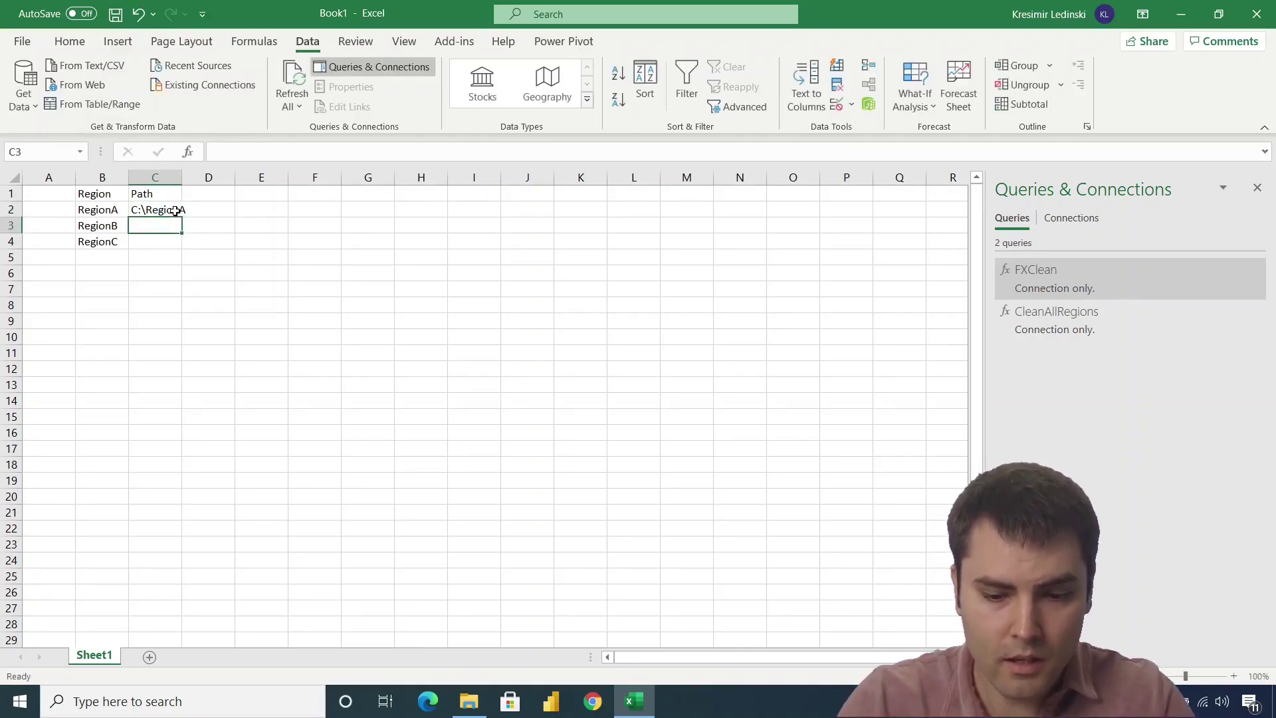
key(Up)
key(ctrl+c)
key(Down)
key(ctrl+v)
key(Down)
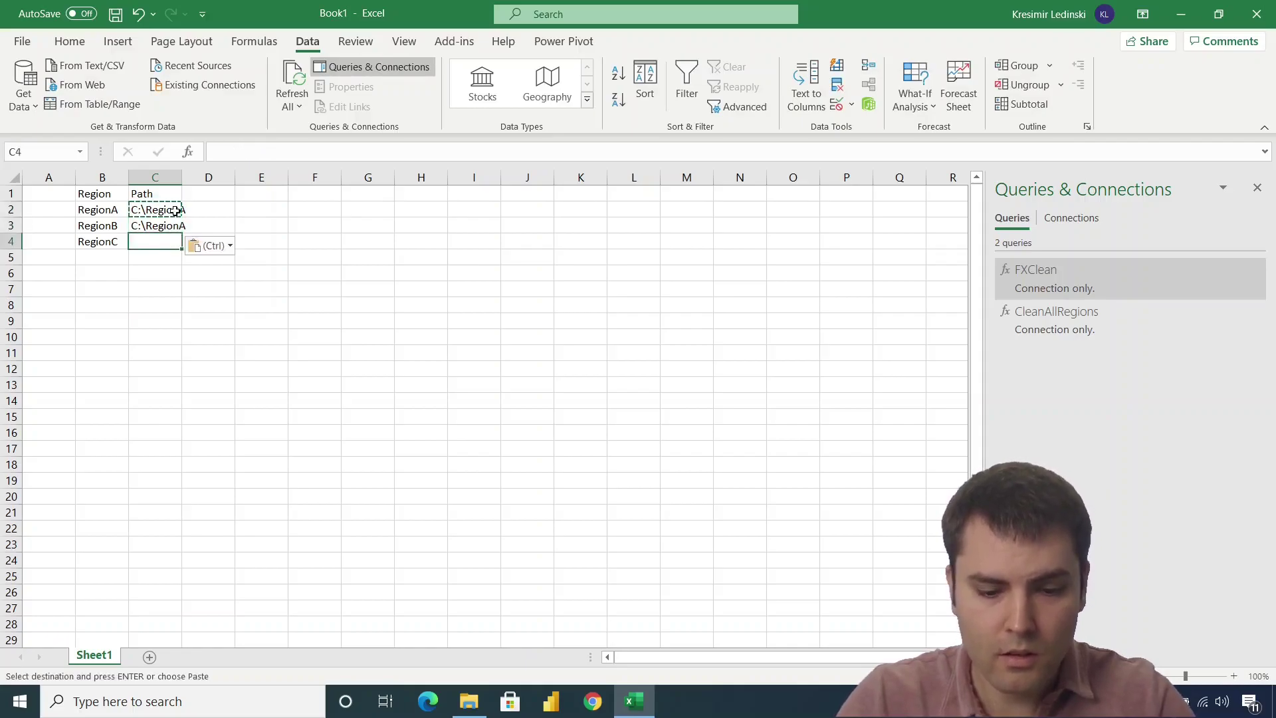
key(ctrl+v)
key(Up)
key(F2)
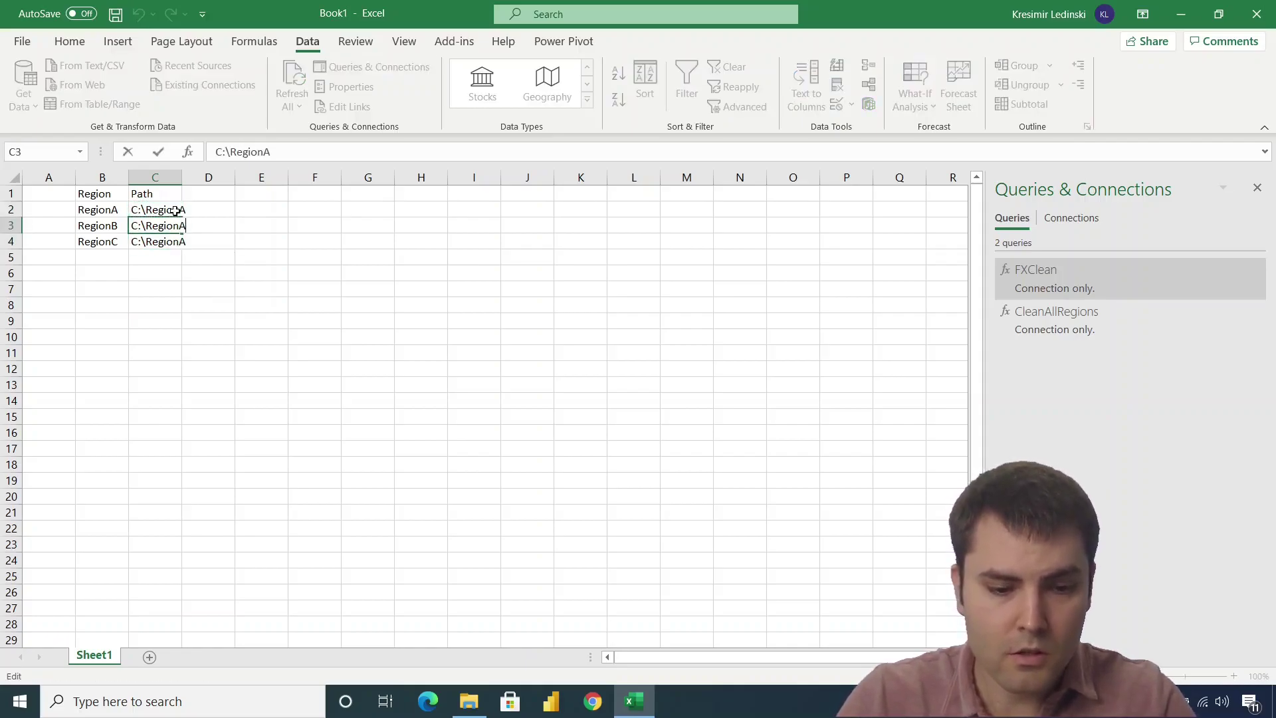
key(BackSpace)
text(B)
key(Return)
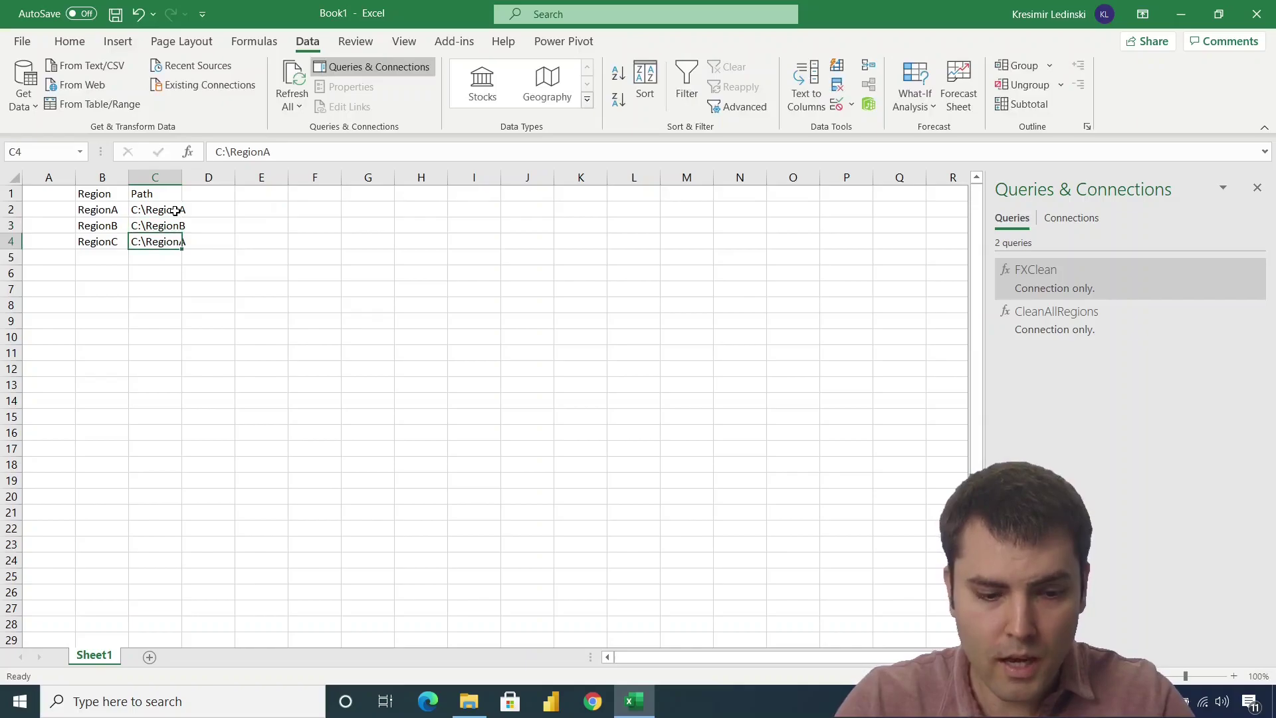
key(F2)
key(BackSpace)
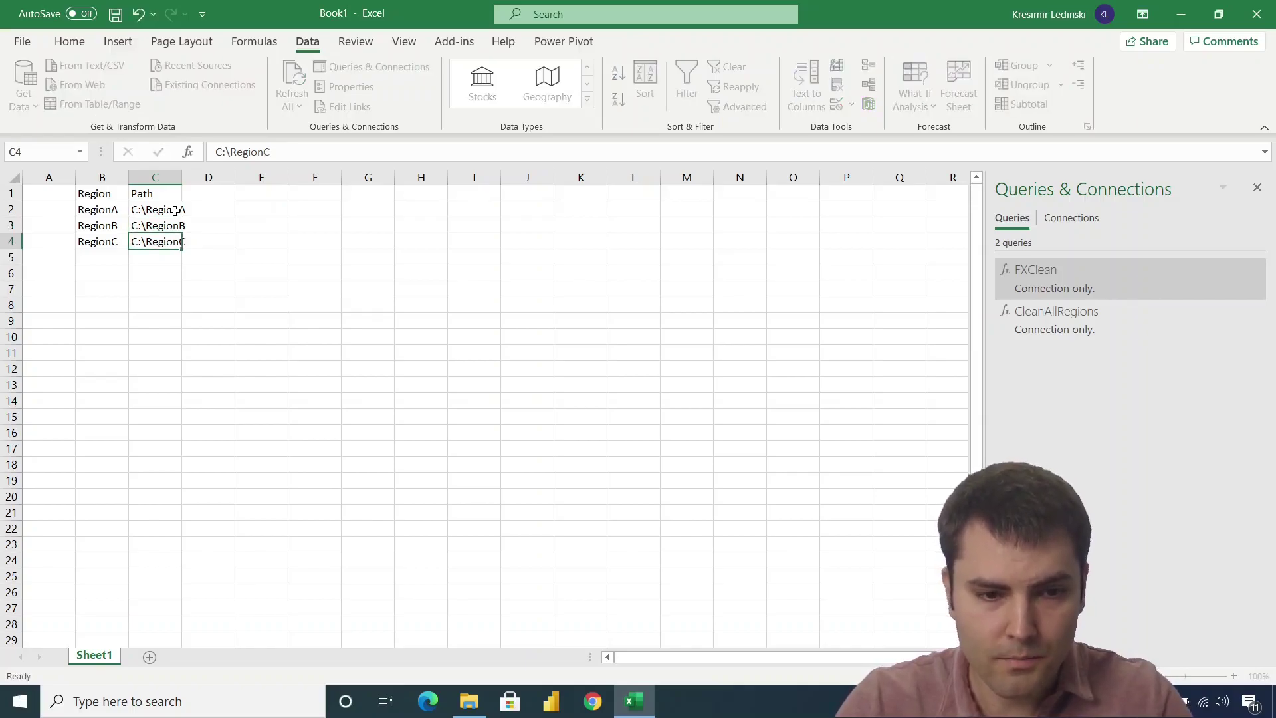
key(Return)
Widen column C and turn B1:C4 into a table with headers.
drag(128, 198, 166, 242)
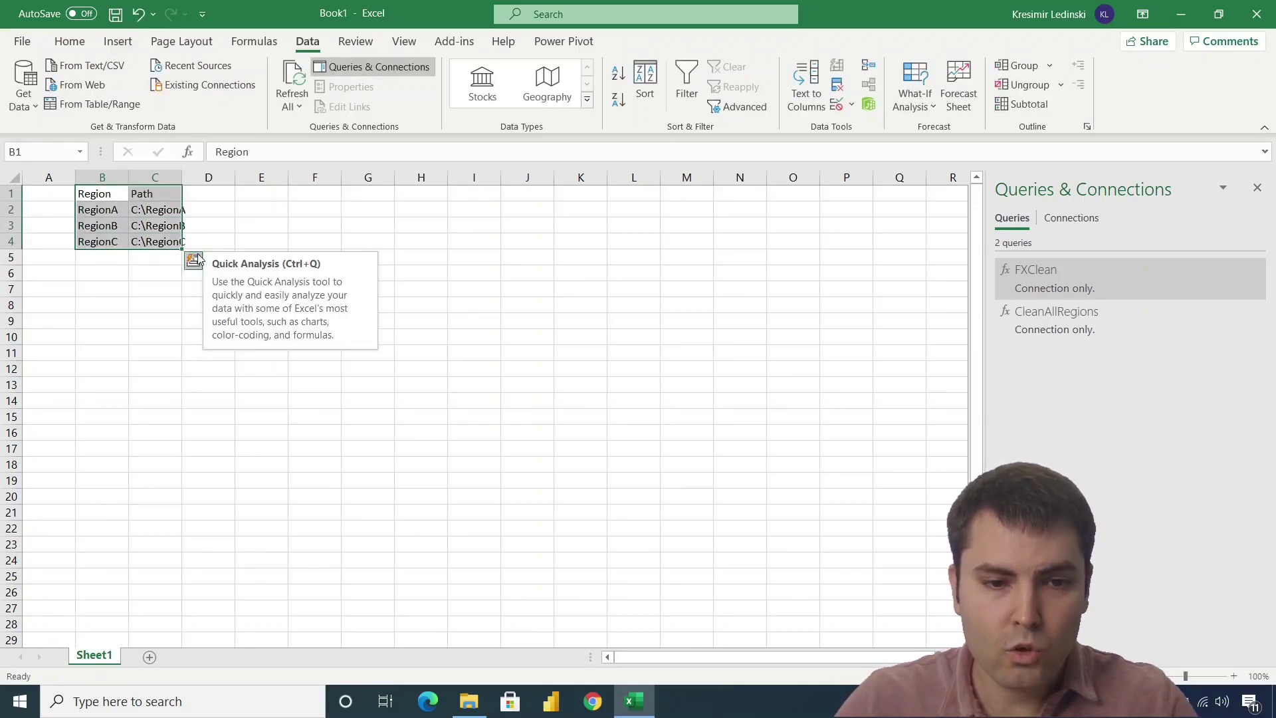
double_click(183, 180)
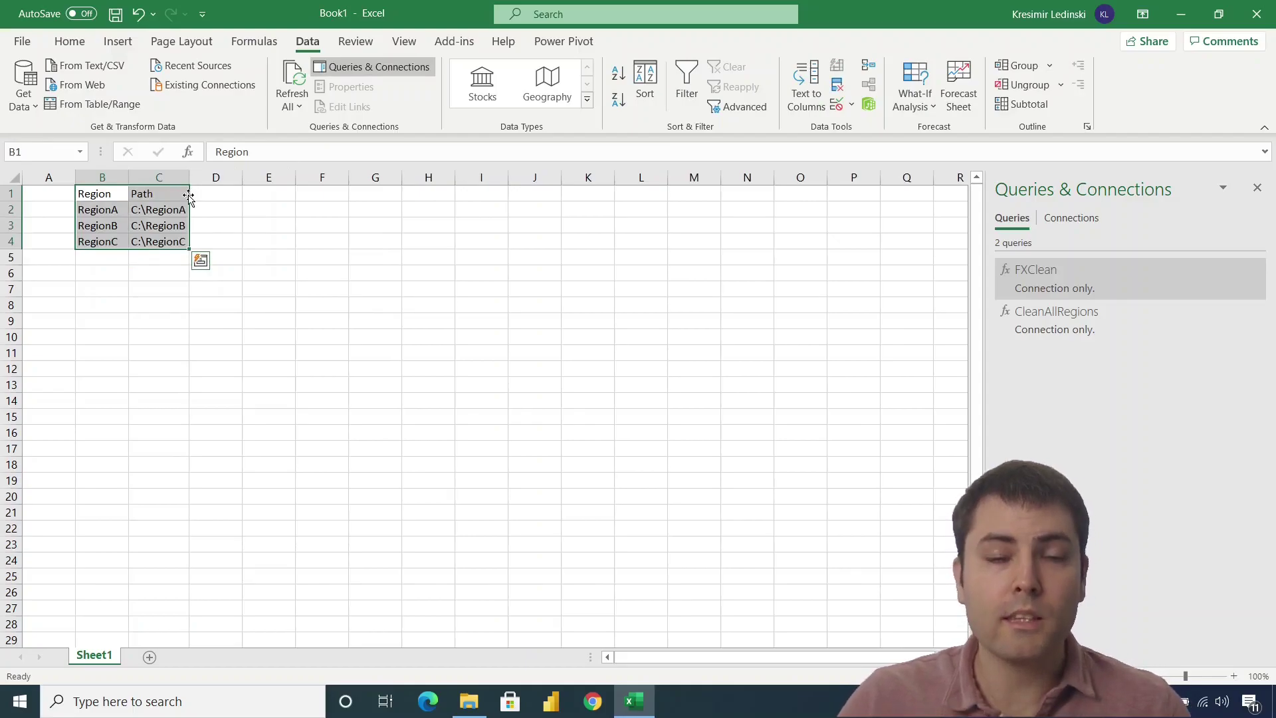
click(118, 41)
click(142, 85)
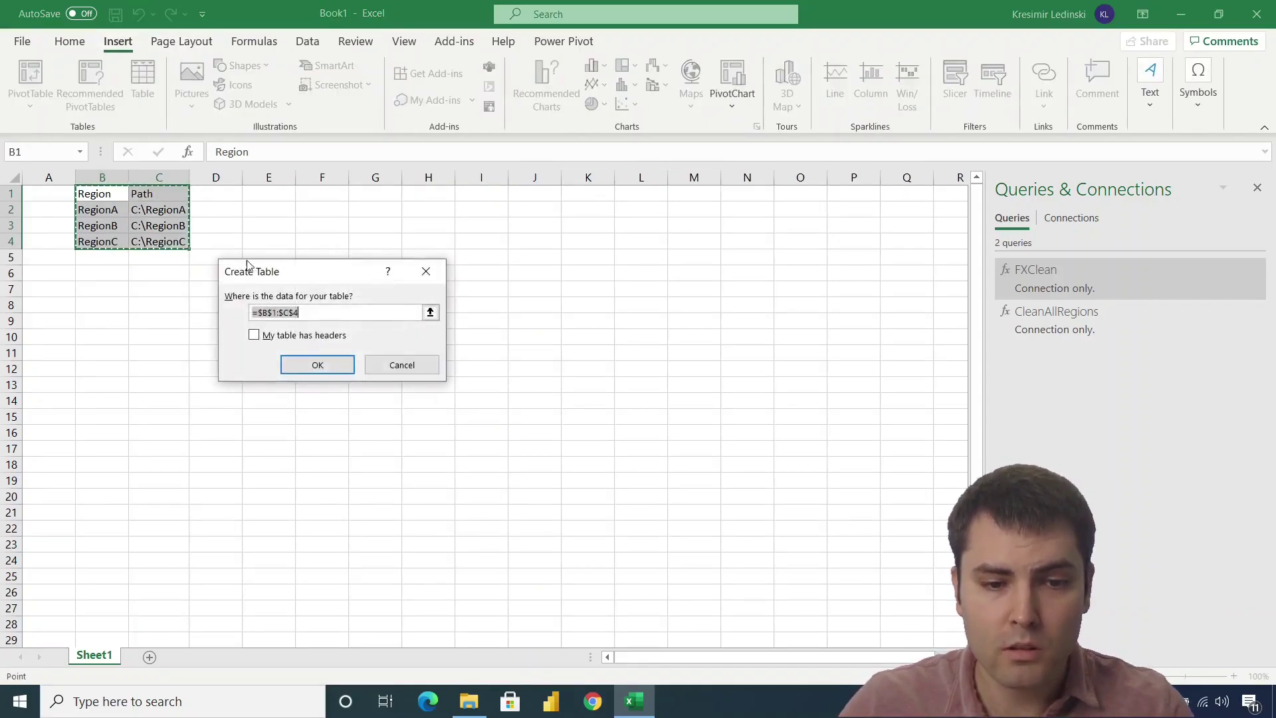
click(255, 335)
click(293, 365)
Name the new table Locations.
click(57, 87)
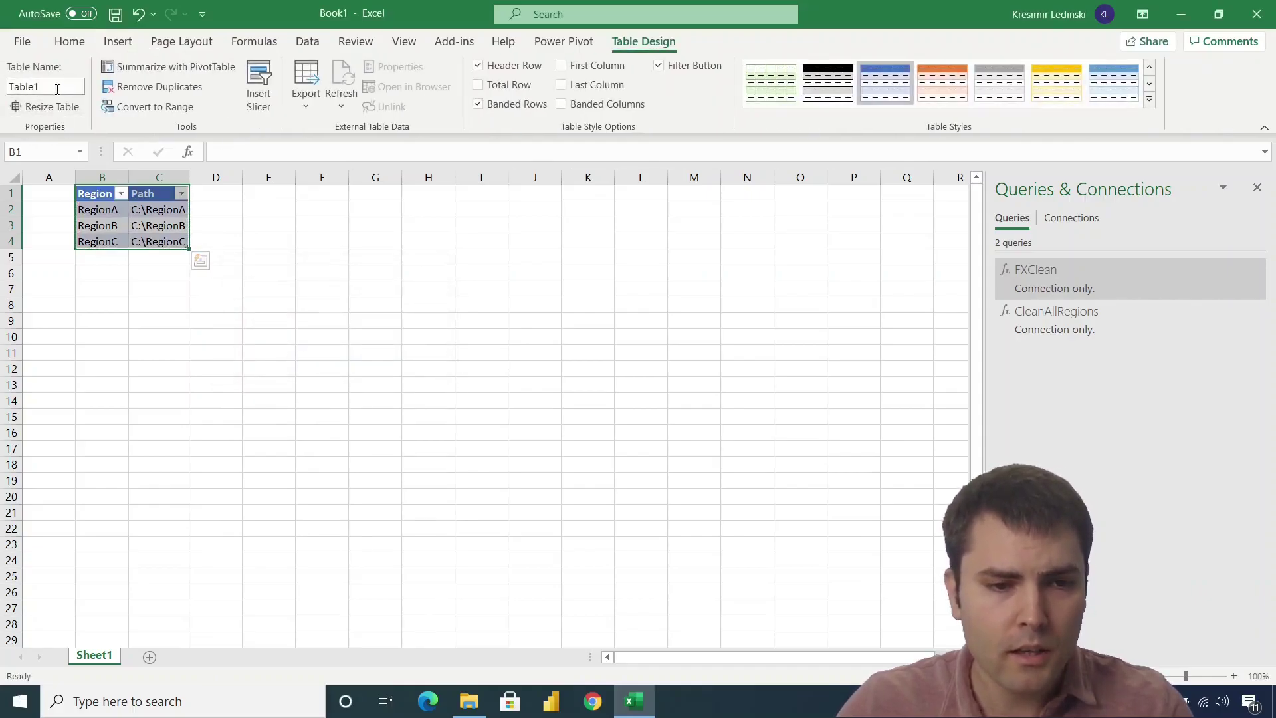
text(Locations)
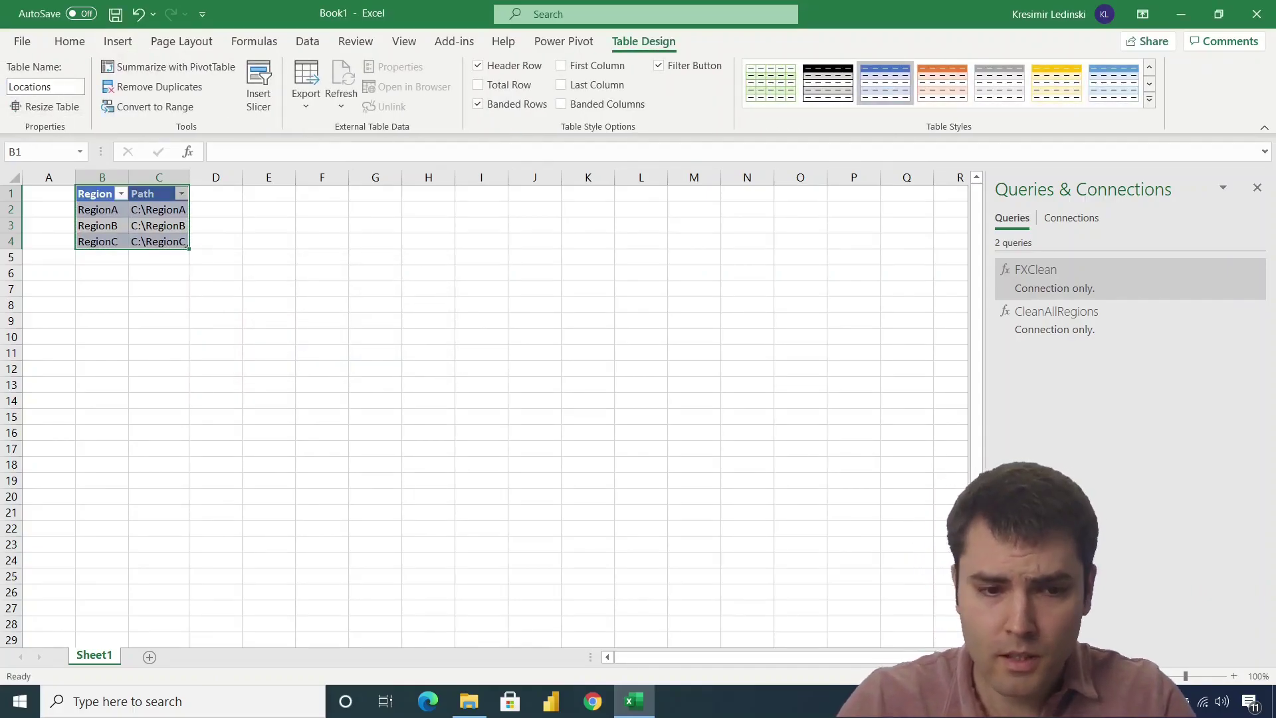
key(Return)
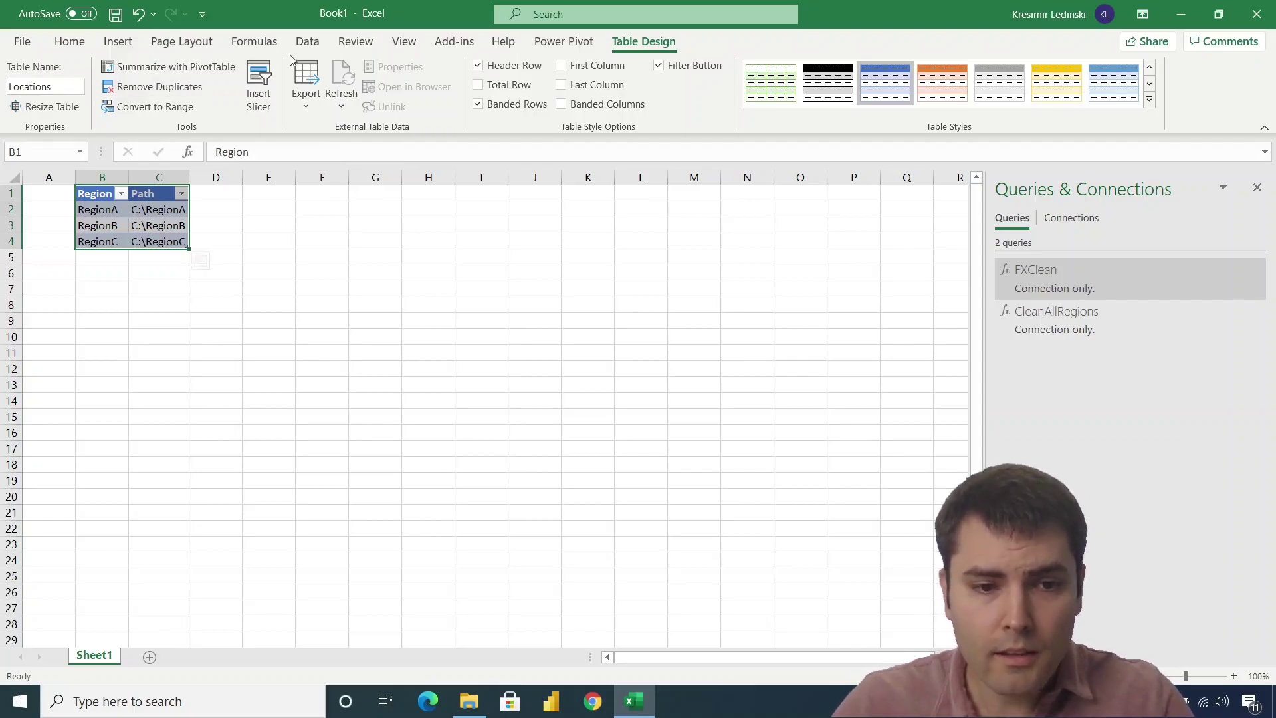
click(307, 42)
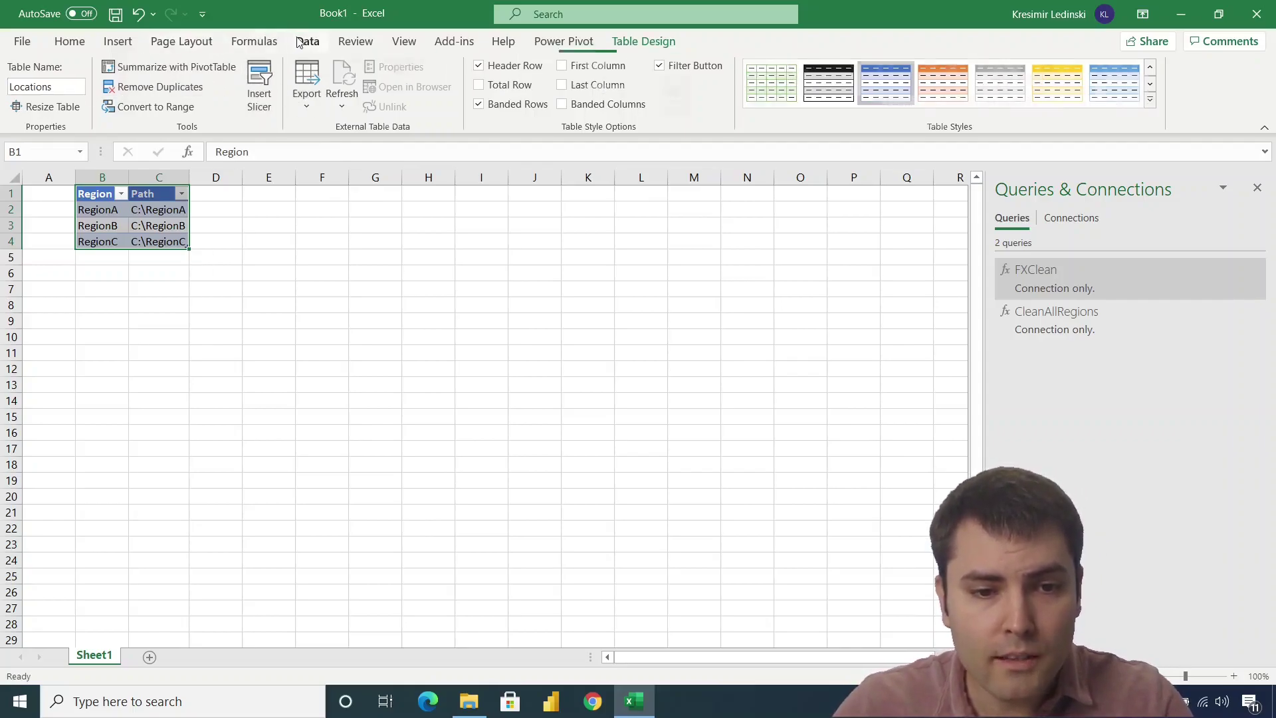
Load the Locations table into Power Query and select its Path column.
click(83, 104)
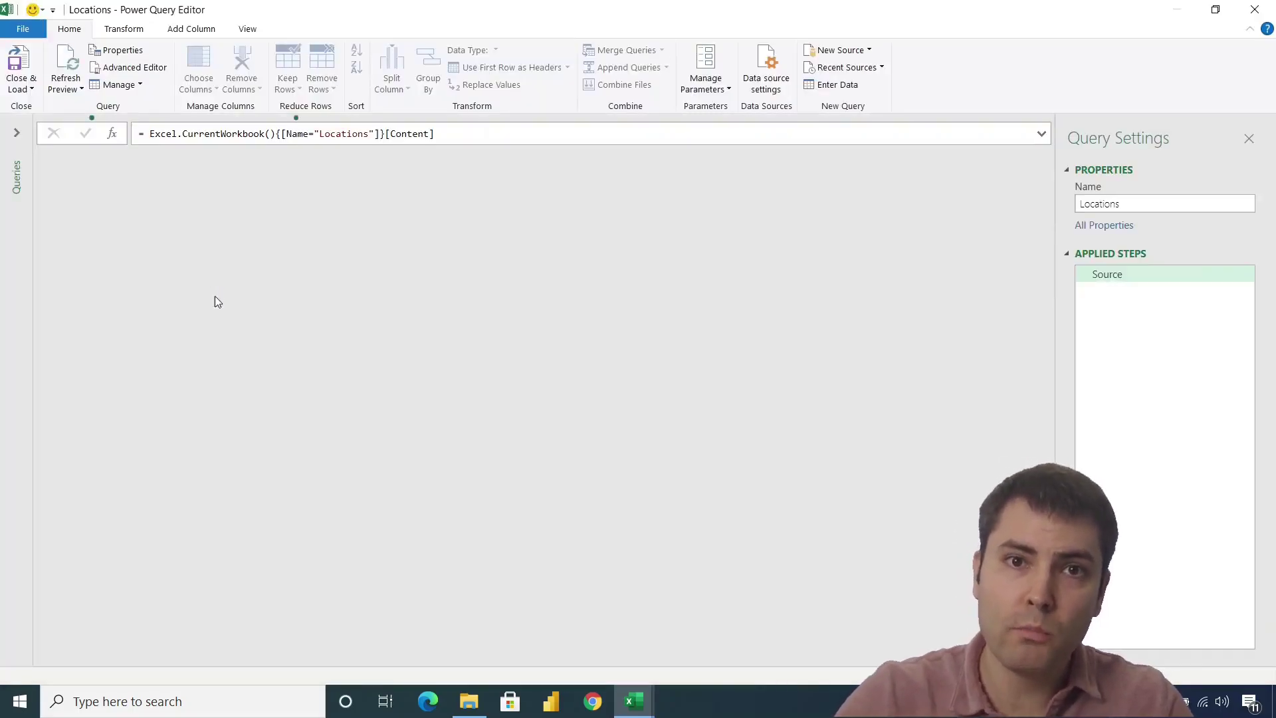
click(16, 133)
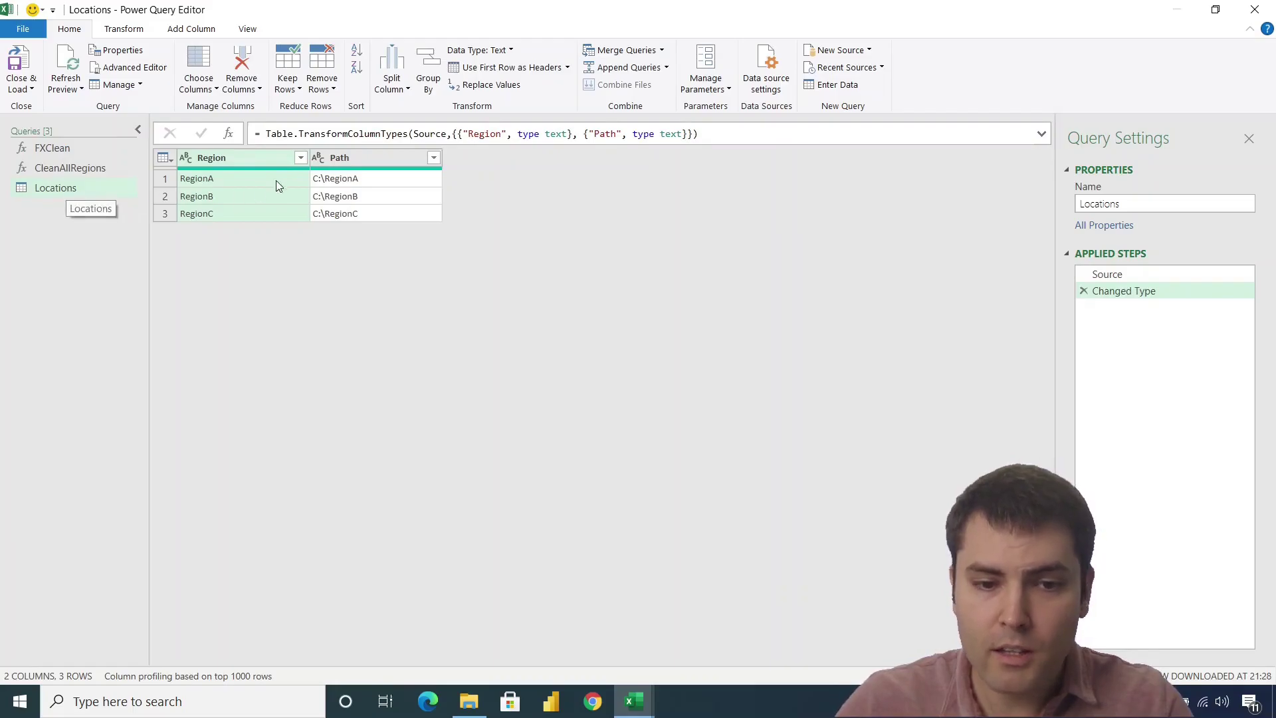
click(362, 163)
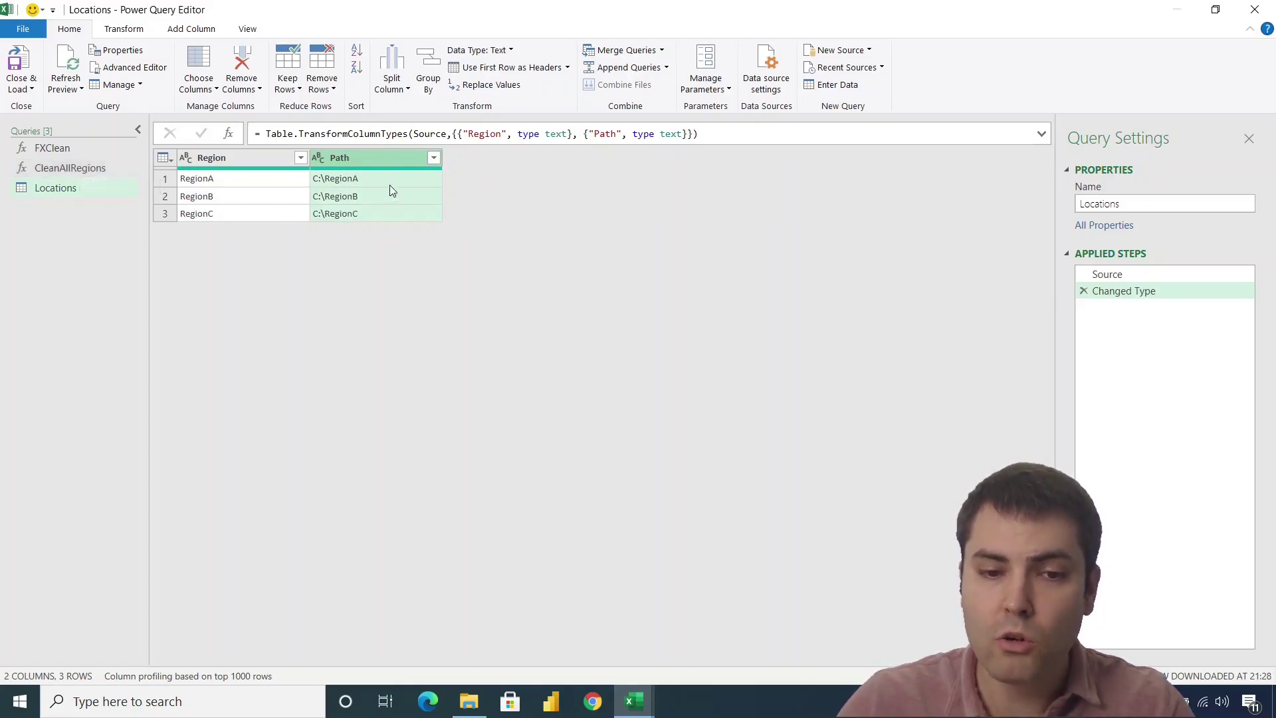
Invoke CleanAllRegions on each Path and preview the RegionA and RegionC tables.
click(166, 30)
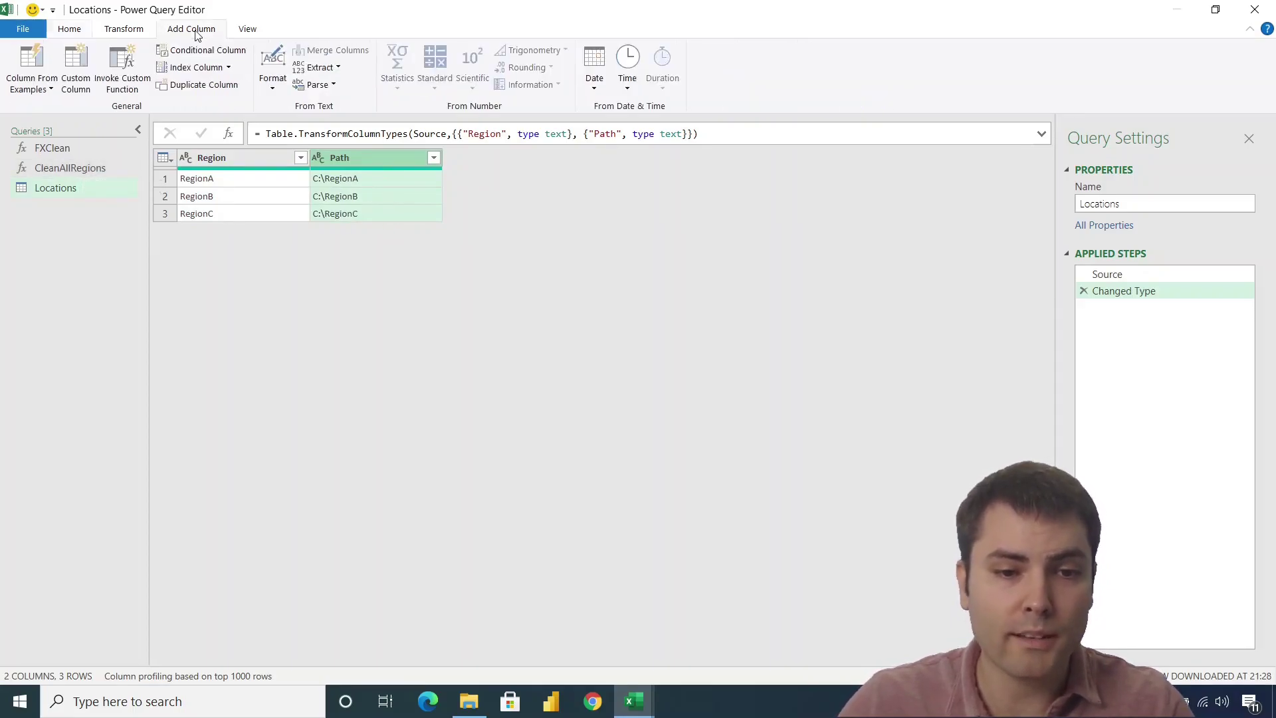
click(122, 73)
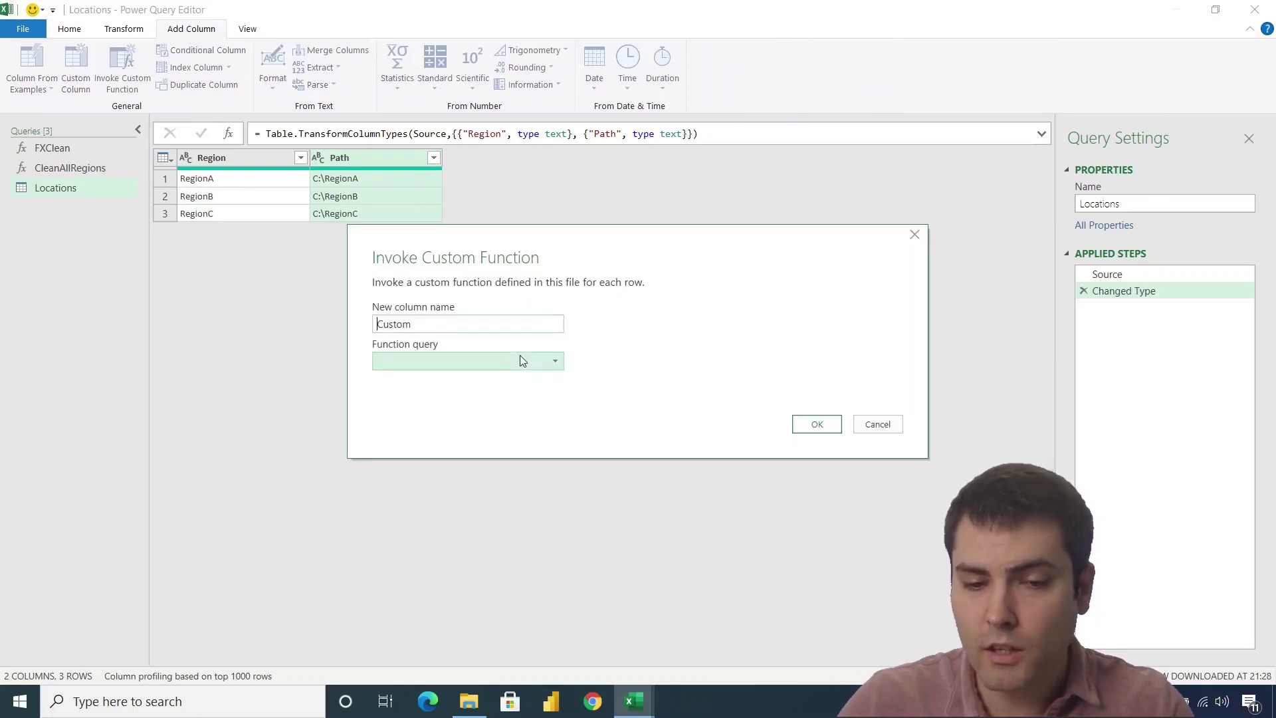
click(492, 361)
click(407, 396)
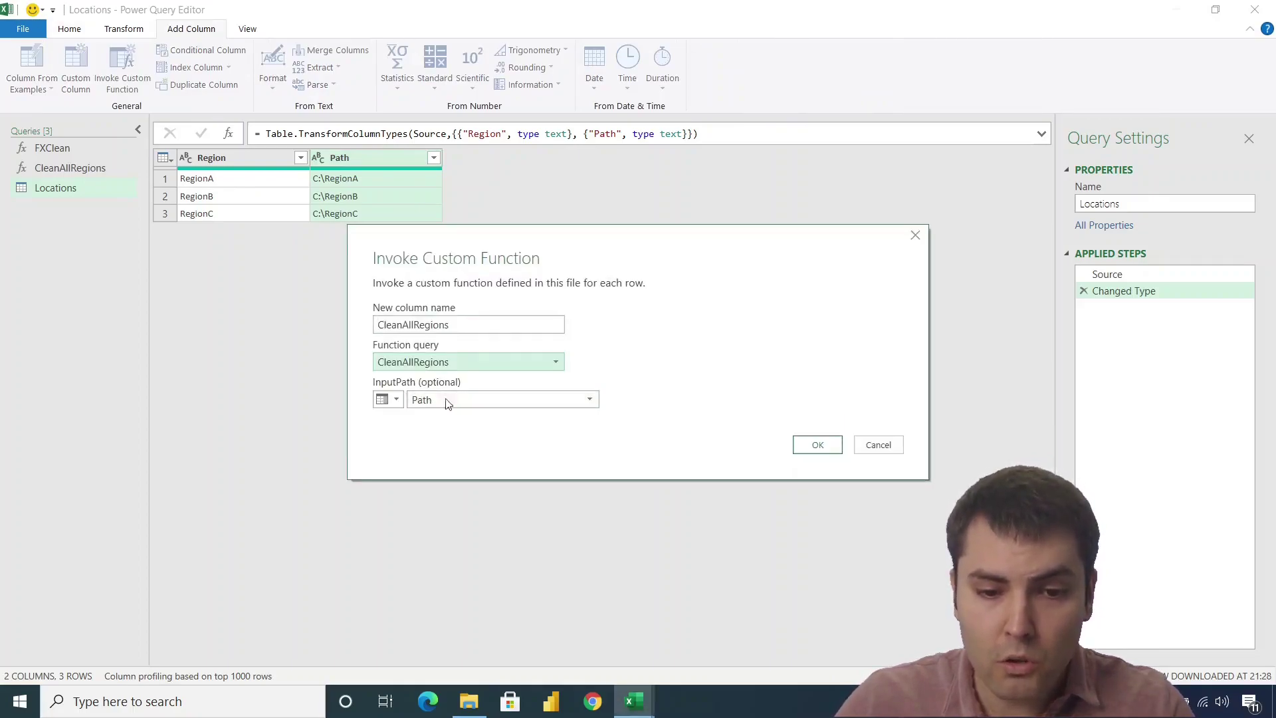
click(818, 445)
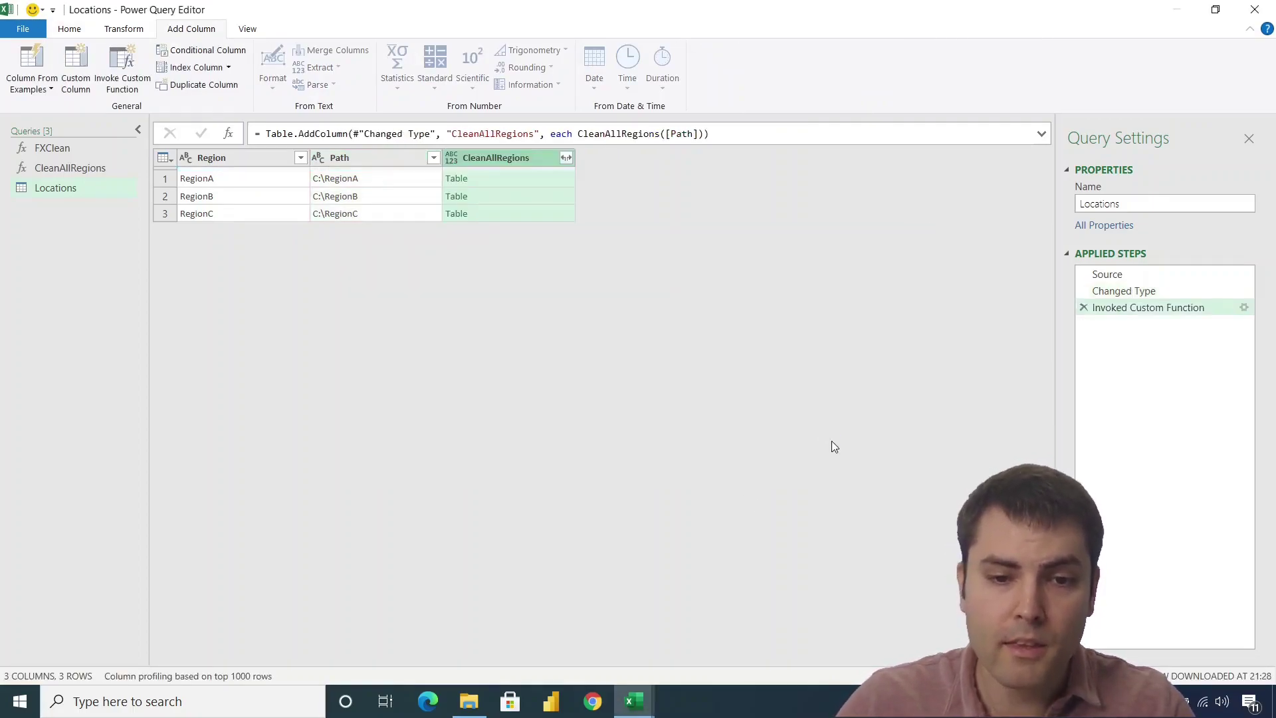
click(529, 177)
click(530, 214)
click(529, 181)
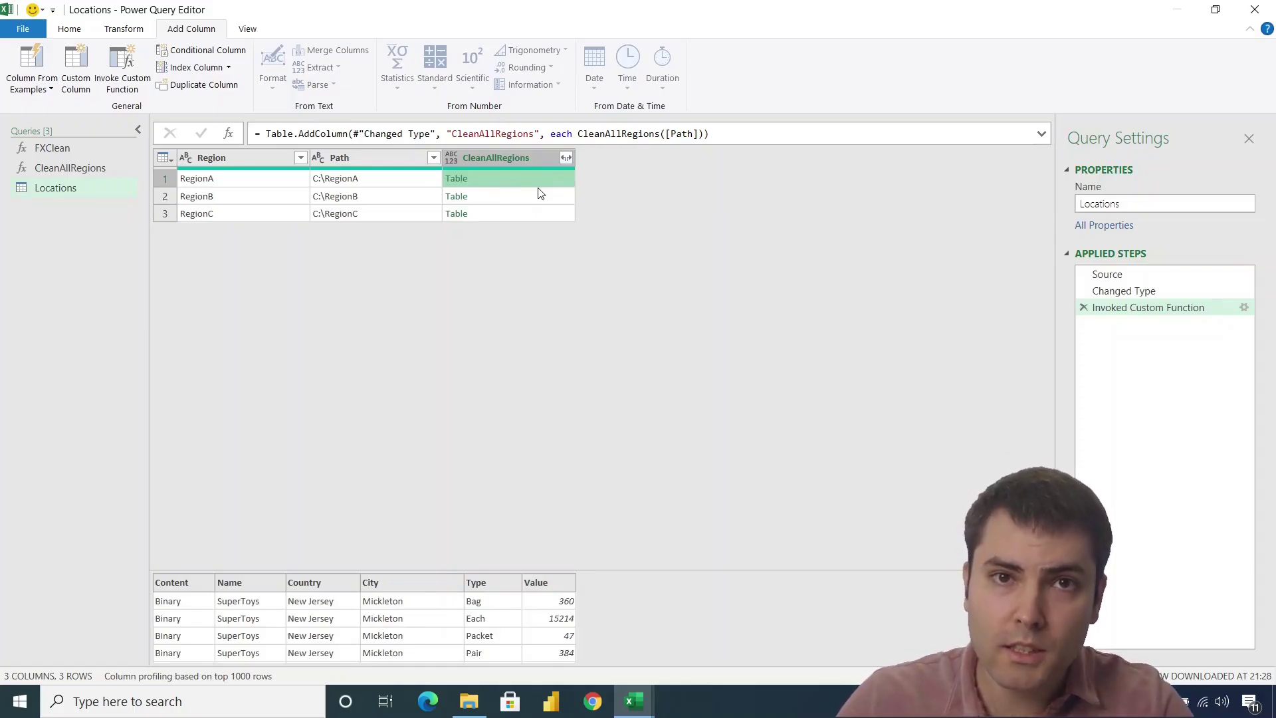
Expand the CleanAllRegions tables without the column-name prefix.
click(574, 158)
click(355, 365)
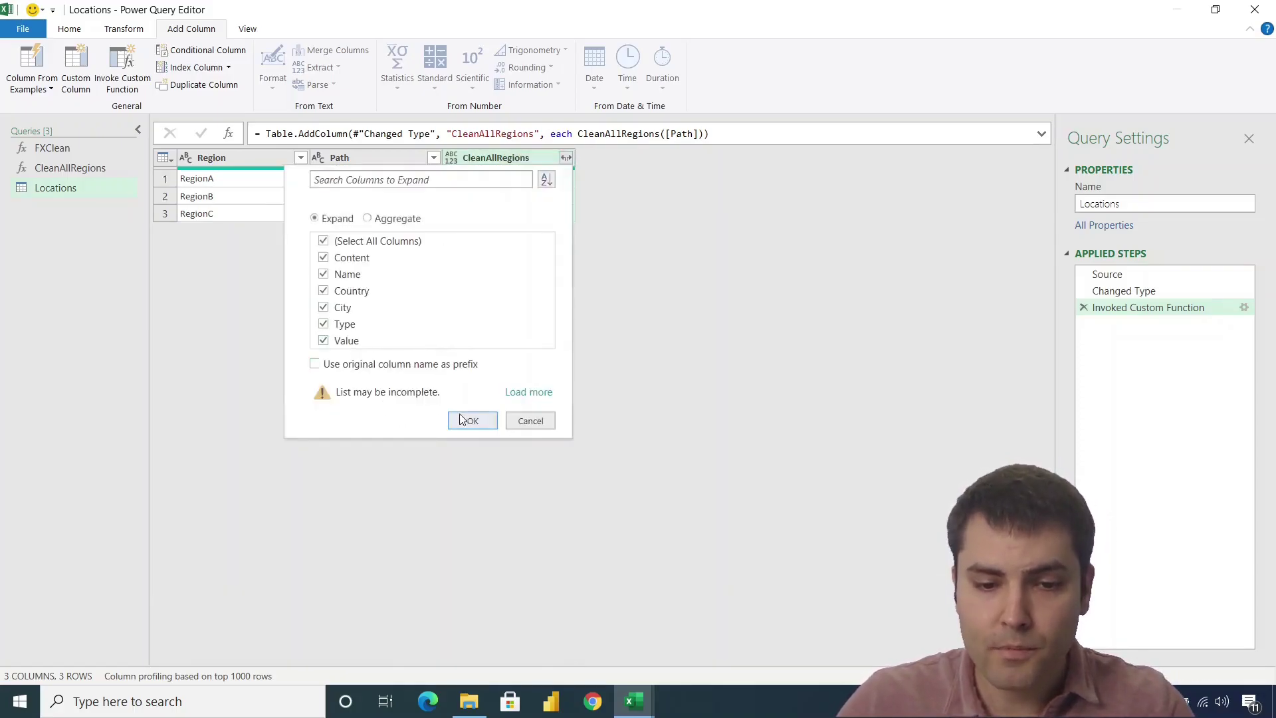
click(471, 420)
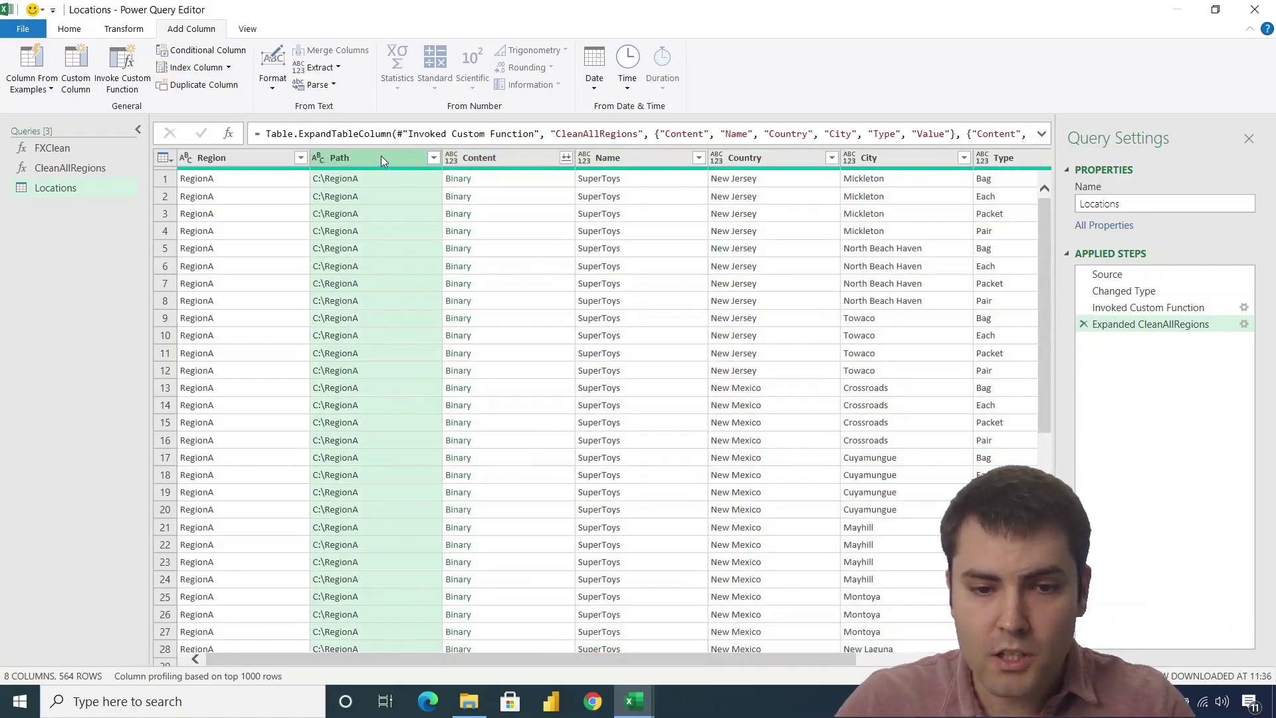
Remove the Path and Content columns, leaving 564 rows.
ctrl+click(495, 158)
right_click(494, 157)
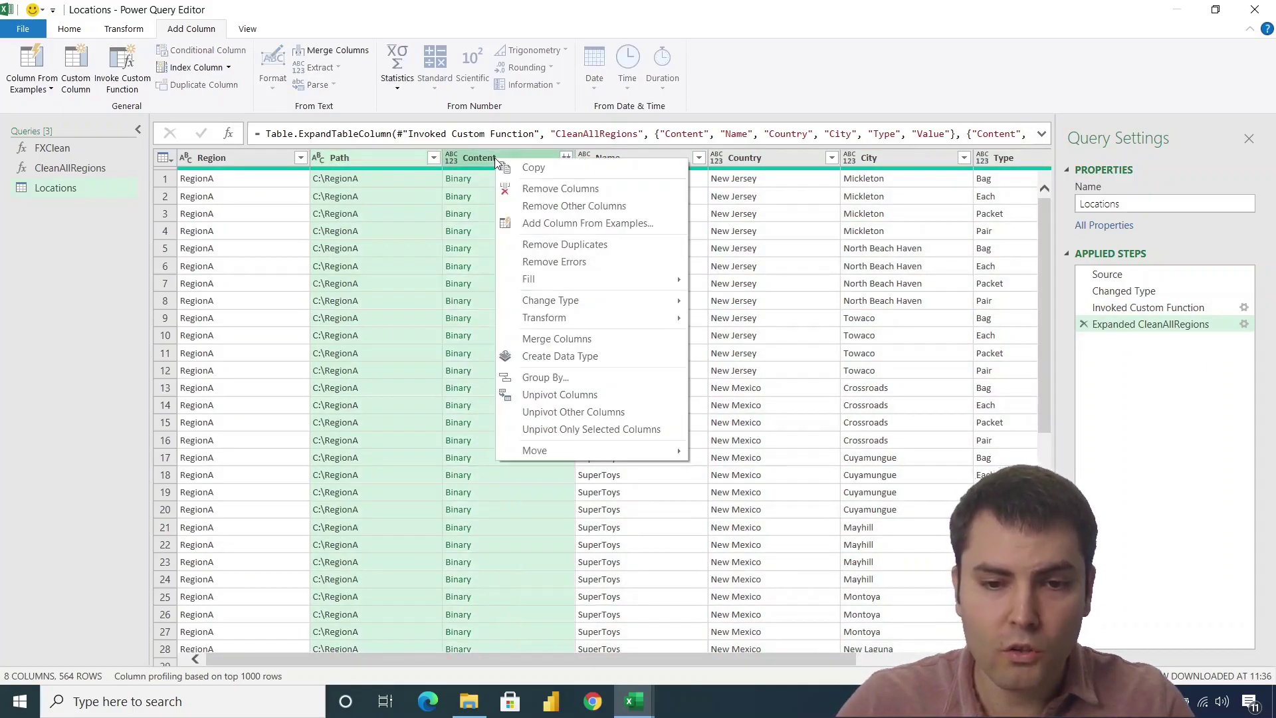
click(560, 189)
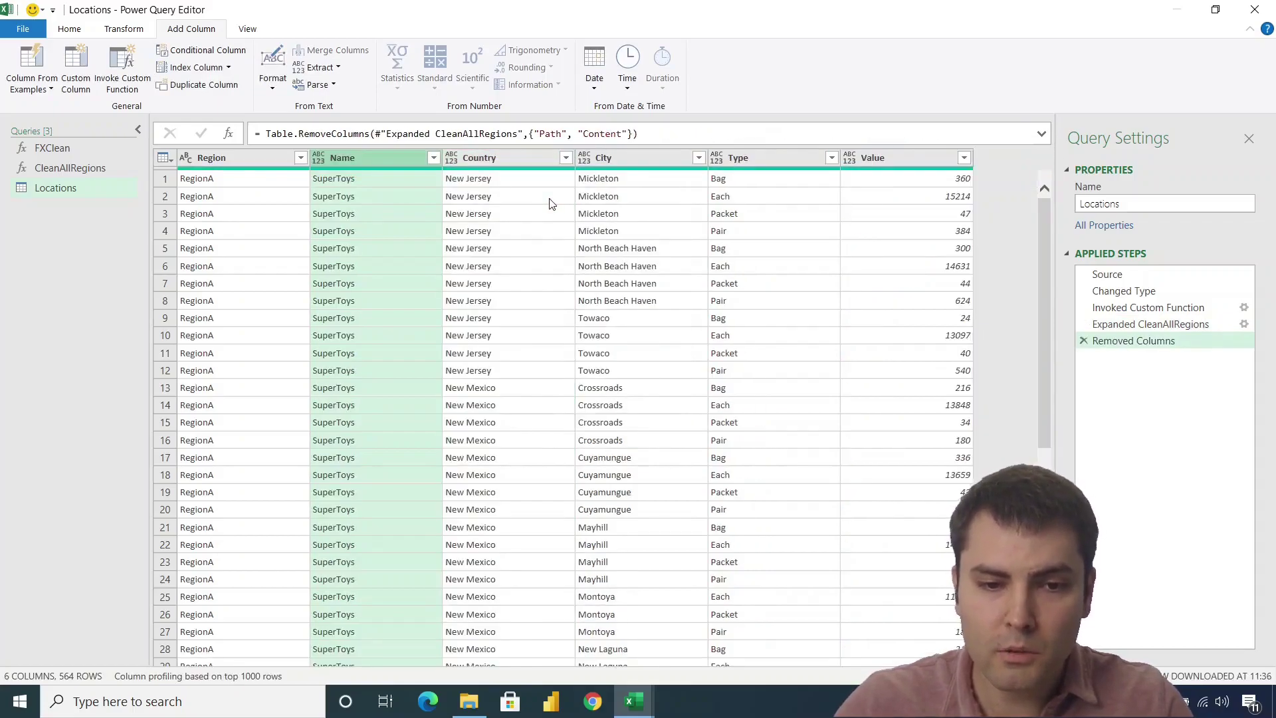
click(69, 28)
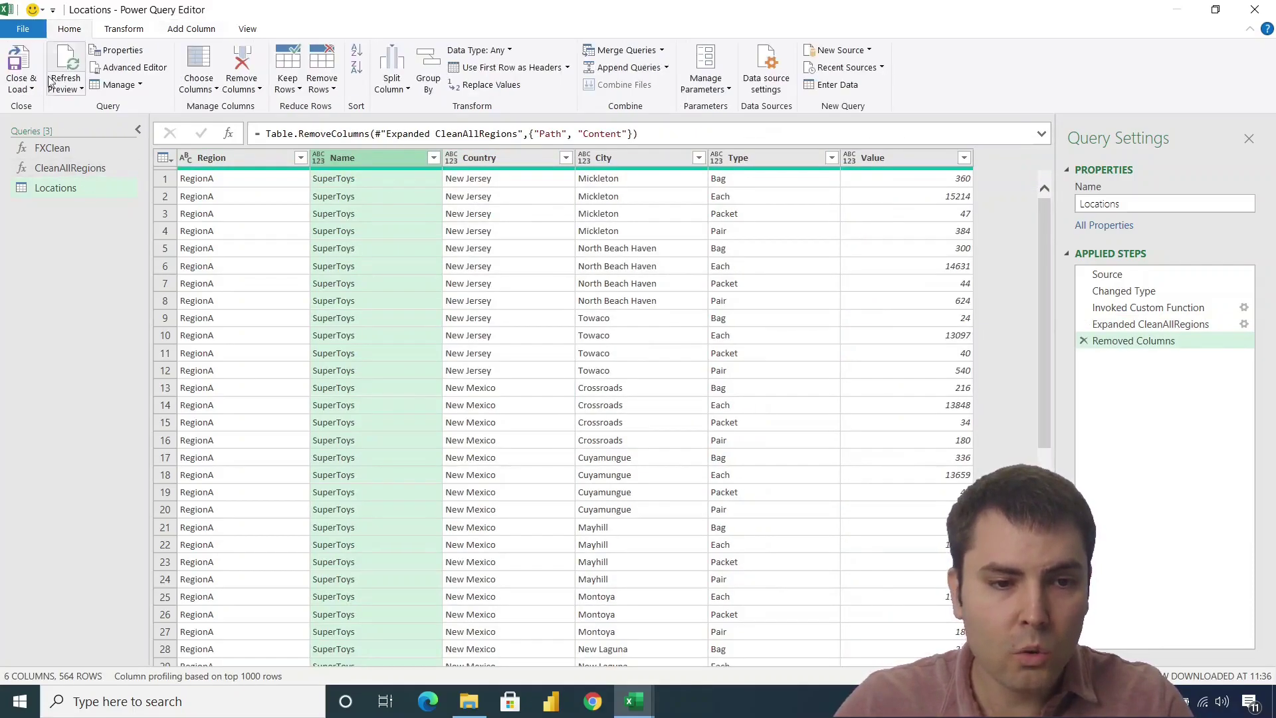
Load the Locations query as connection only, adding it to the Data Model.
click(27, 92)
click(57, 108)
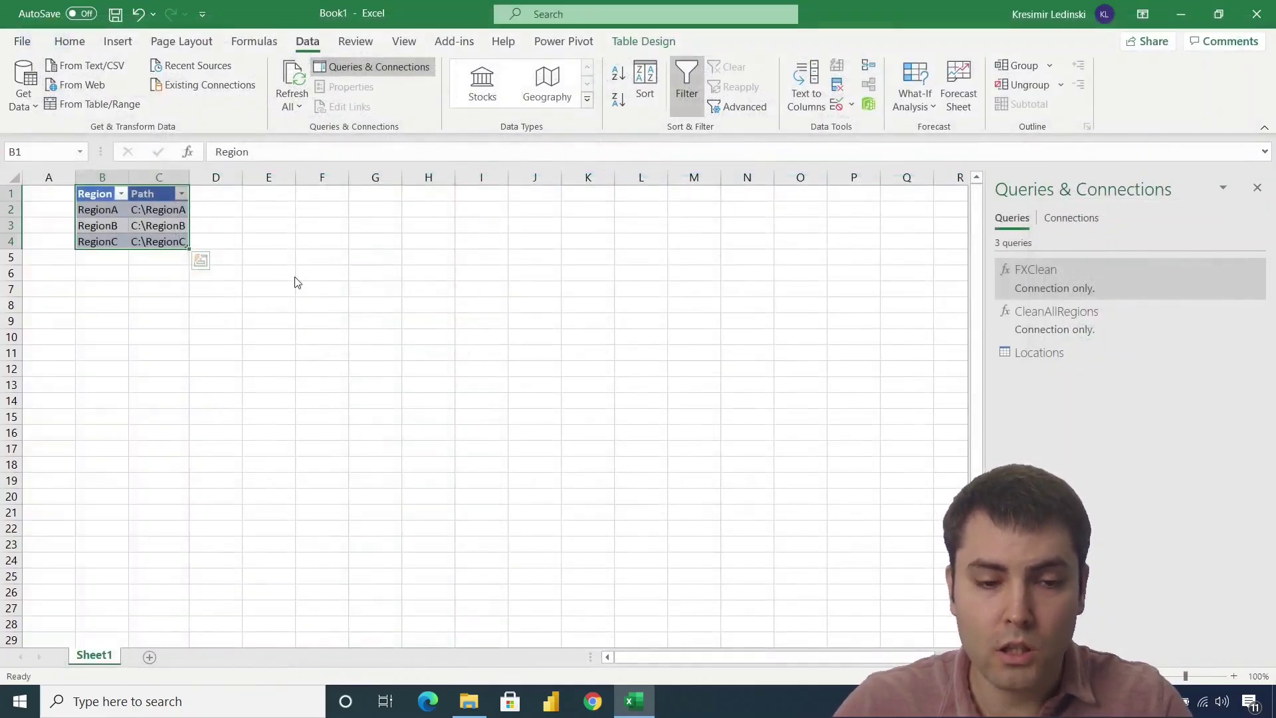
click(272, 310)
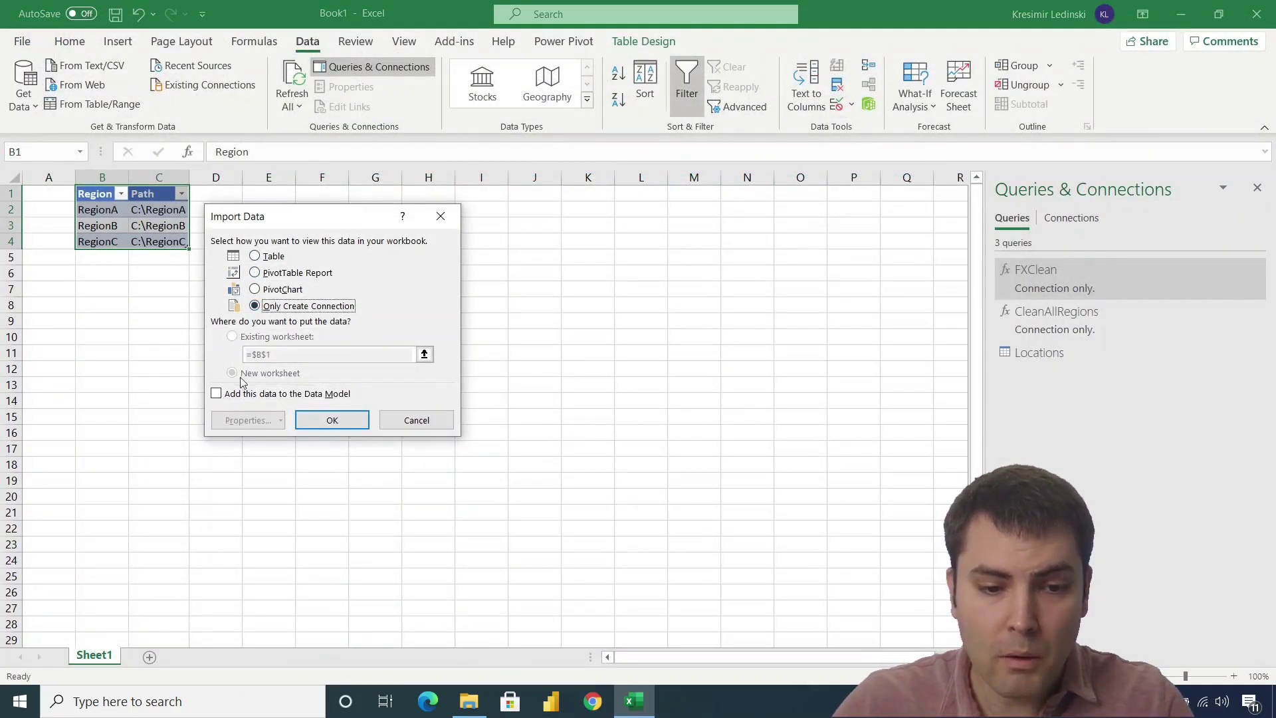
click(225, 395)
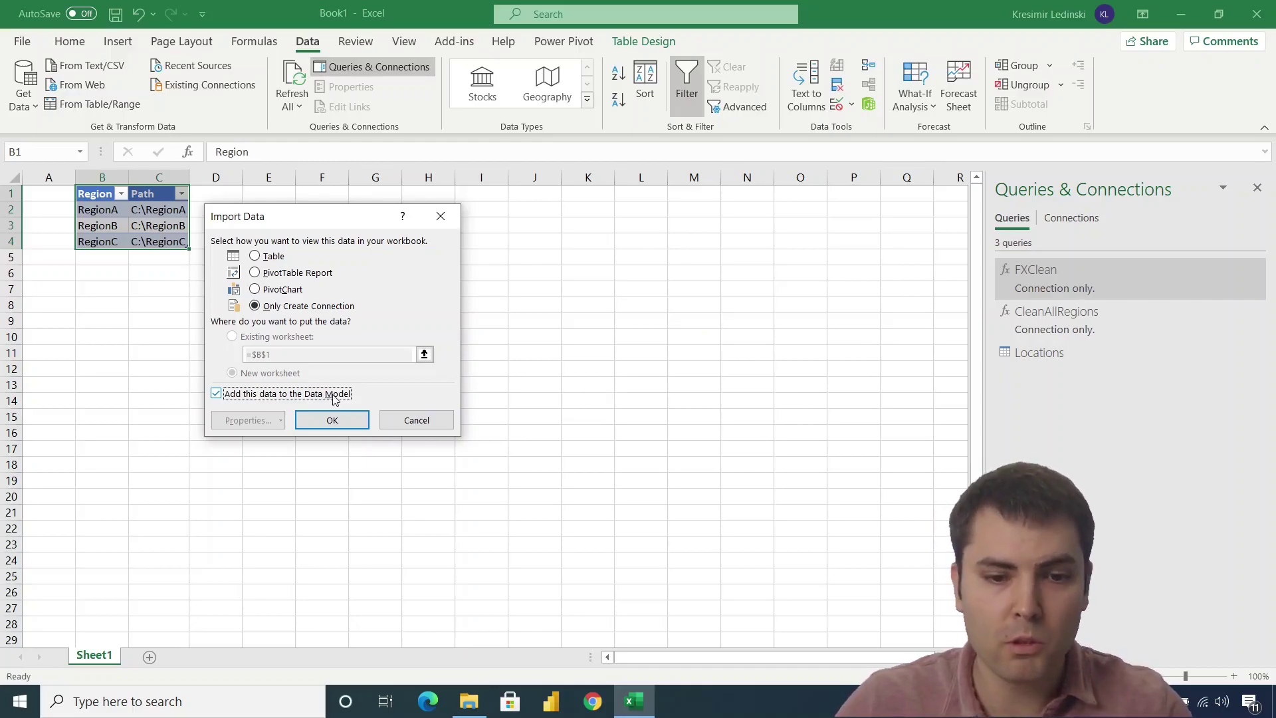
click(333, 420)
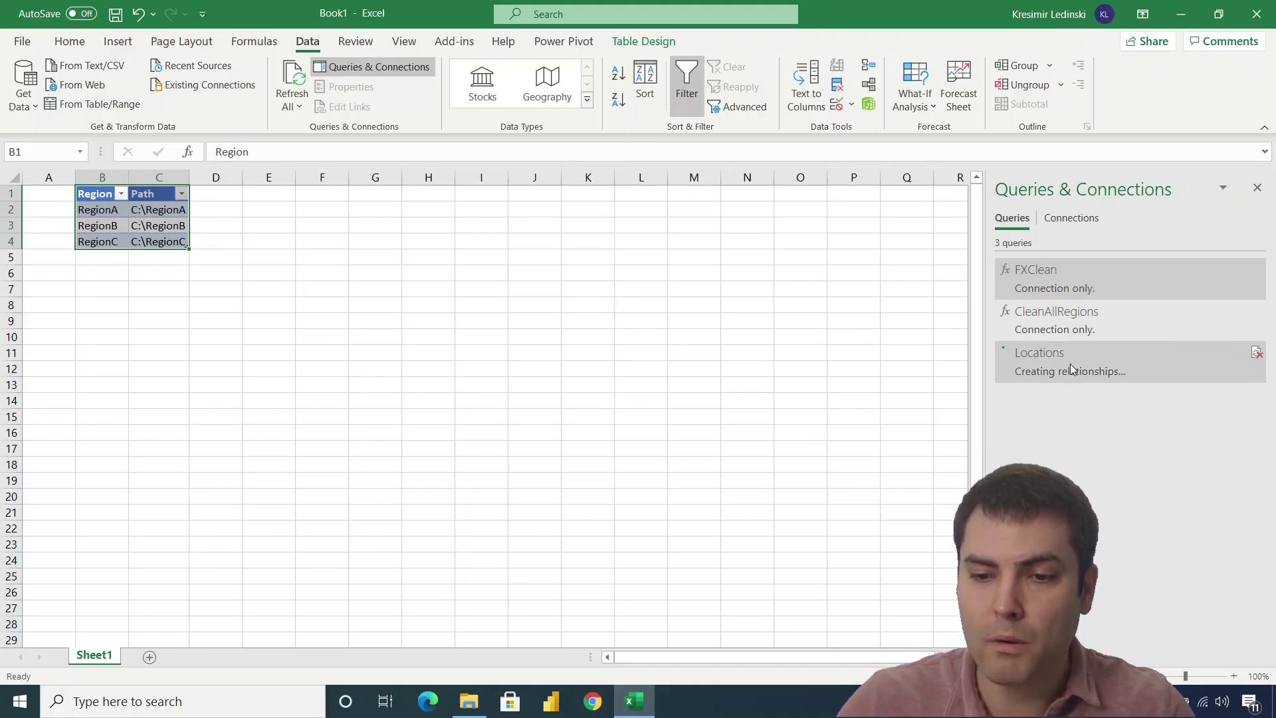
Insert a new PivotTable from the Data Model at cell G4.
click(375, 242)
click(117, 41)
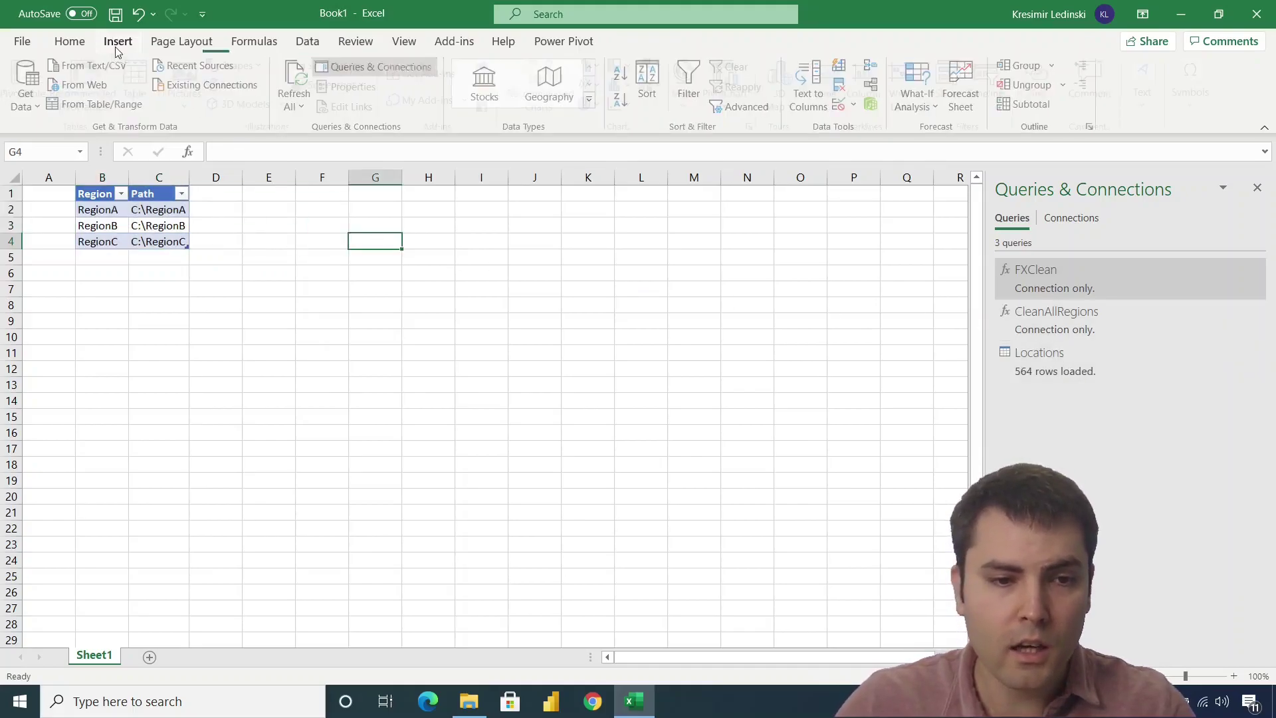
click(29, 78)
click(386, 451)
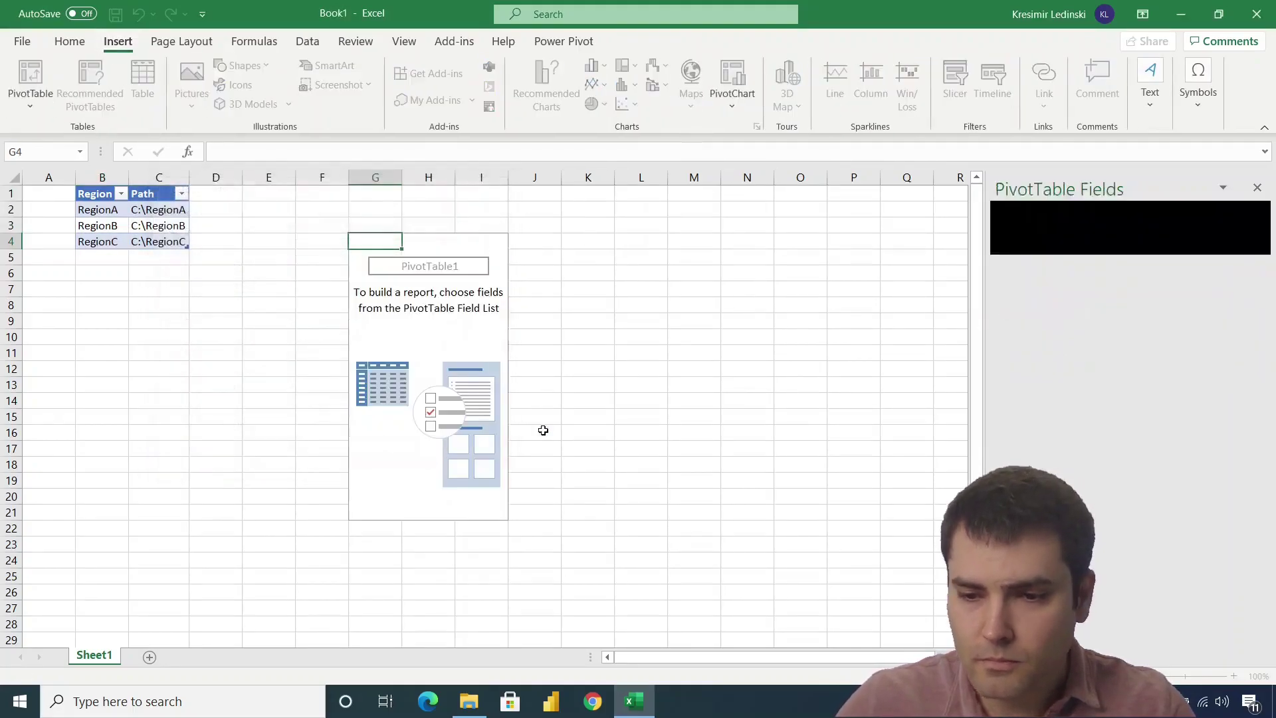
Add the Locations fields Region, Name and Country to the PivotTable rows.
click(969, 295)
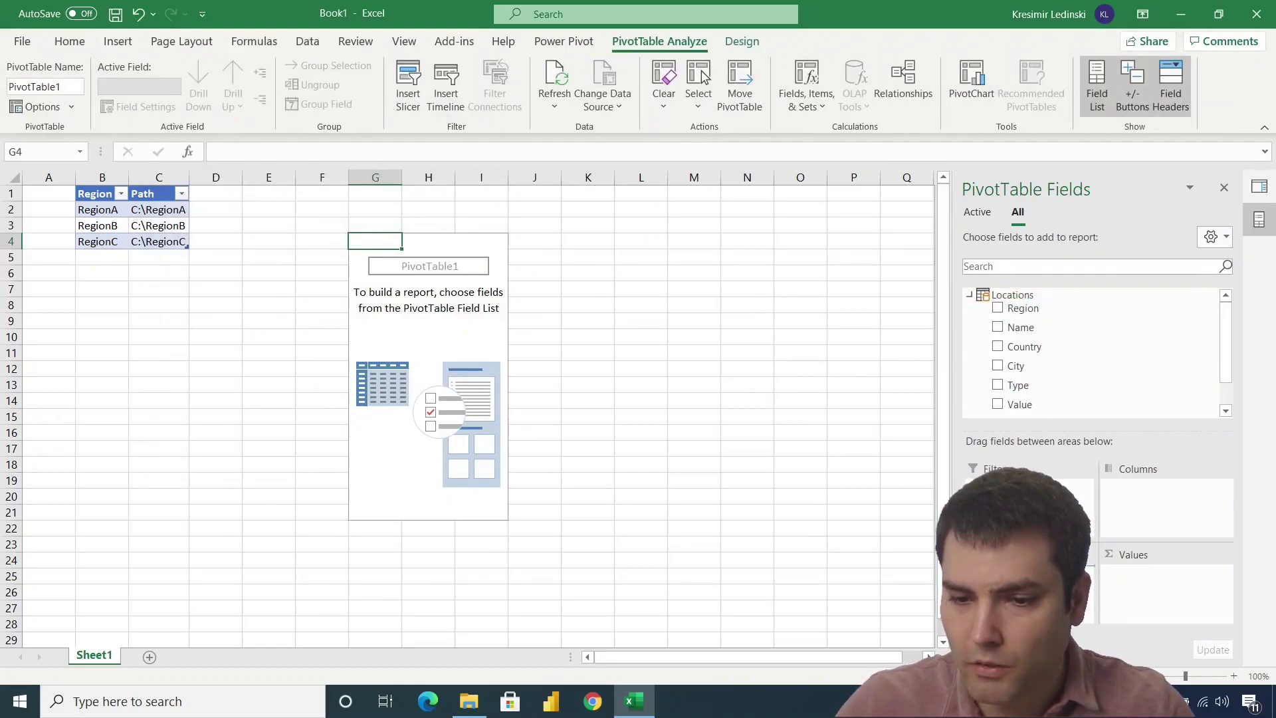
click(998, 308)
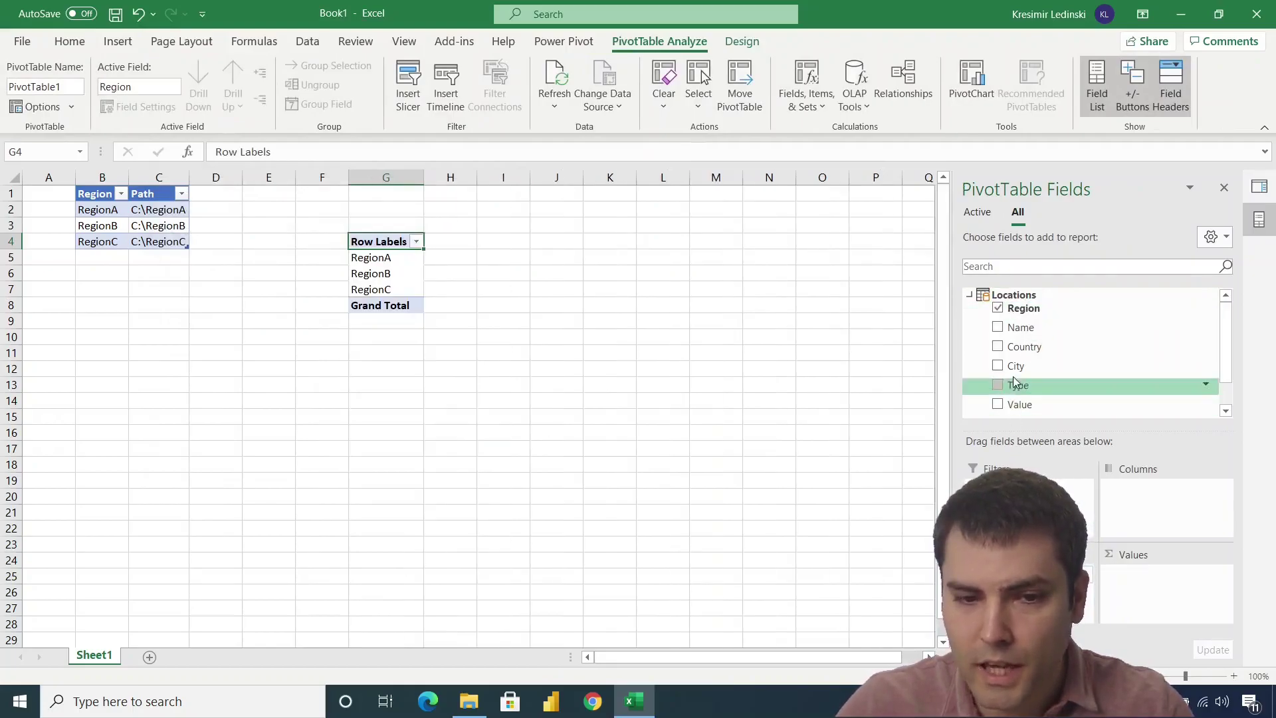
click(1021, 327)
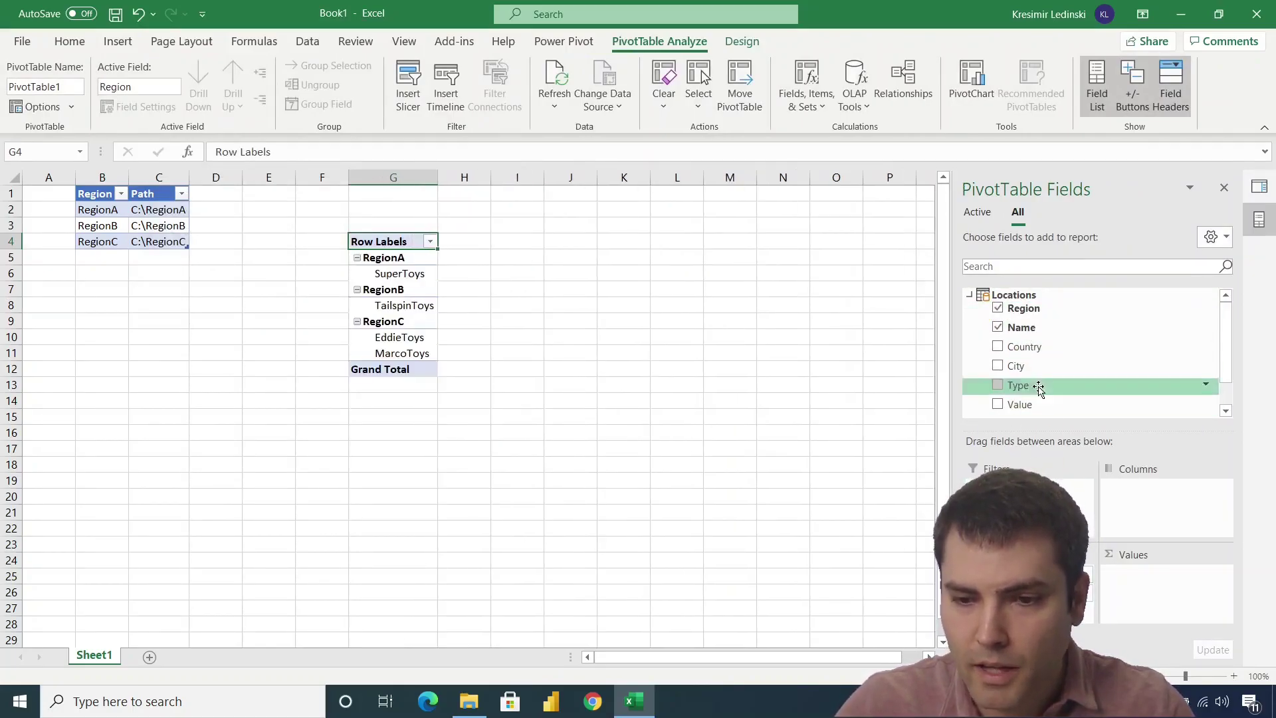
click(1037, 347)
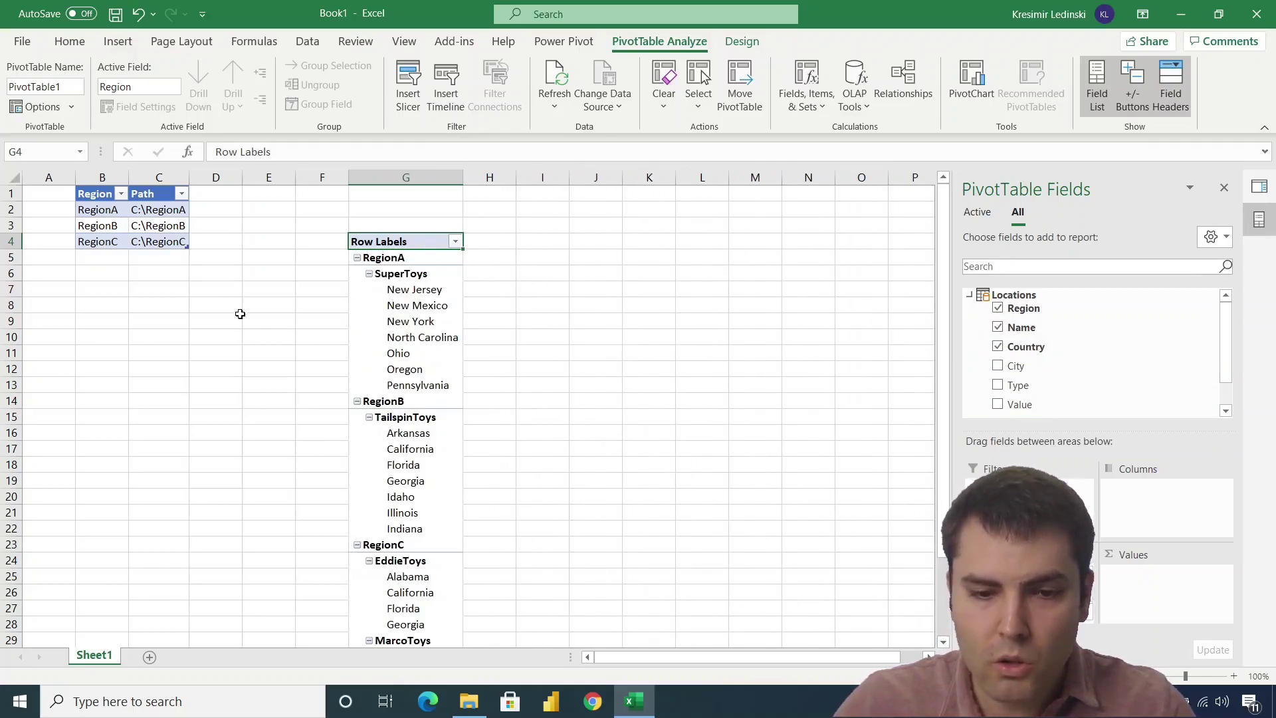
click(264, 352)
Copy TonyToys.xlsx from the Additional Retailers folder into C:\RegionA beside SuperToys.xlsx.
key(super+d)
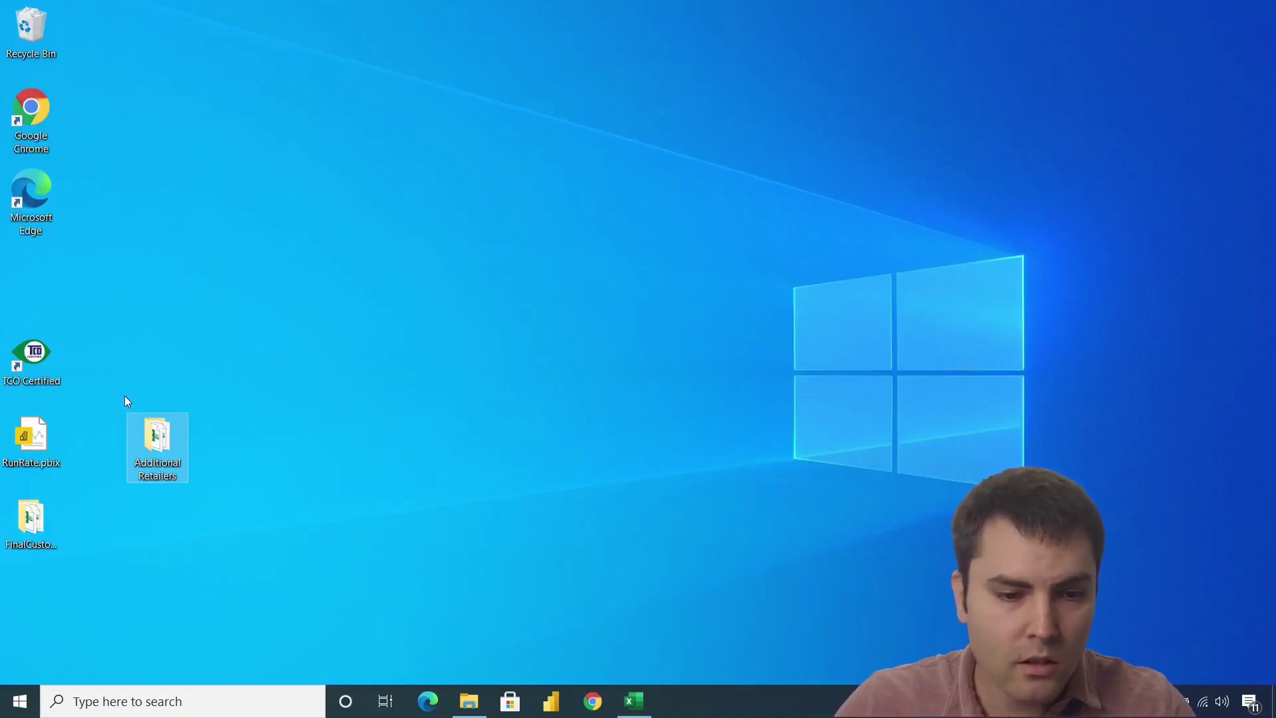
double_click(176, 433)
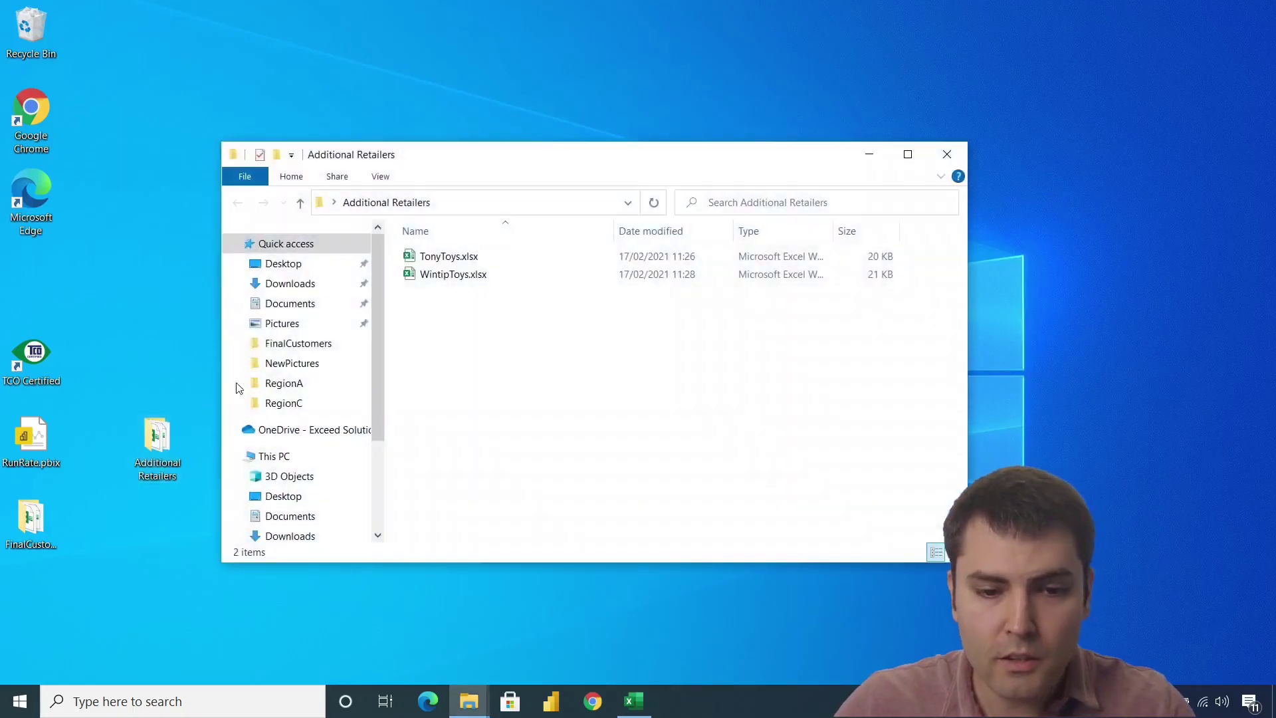
click(449, 257)
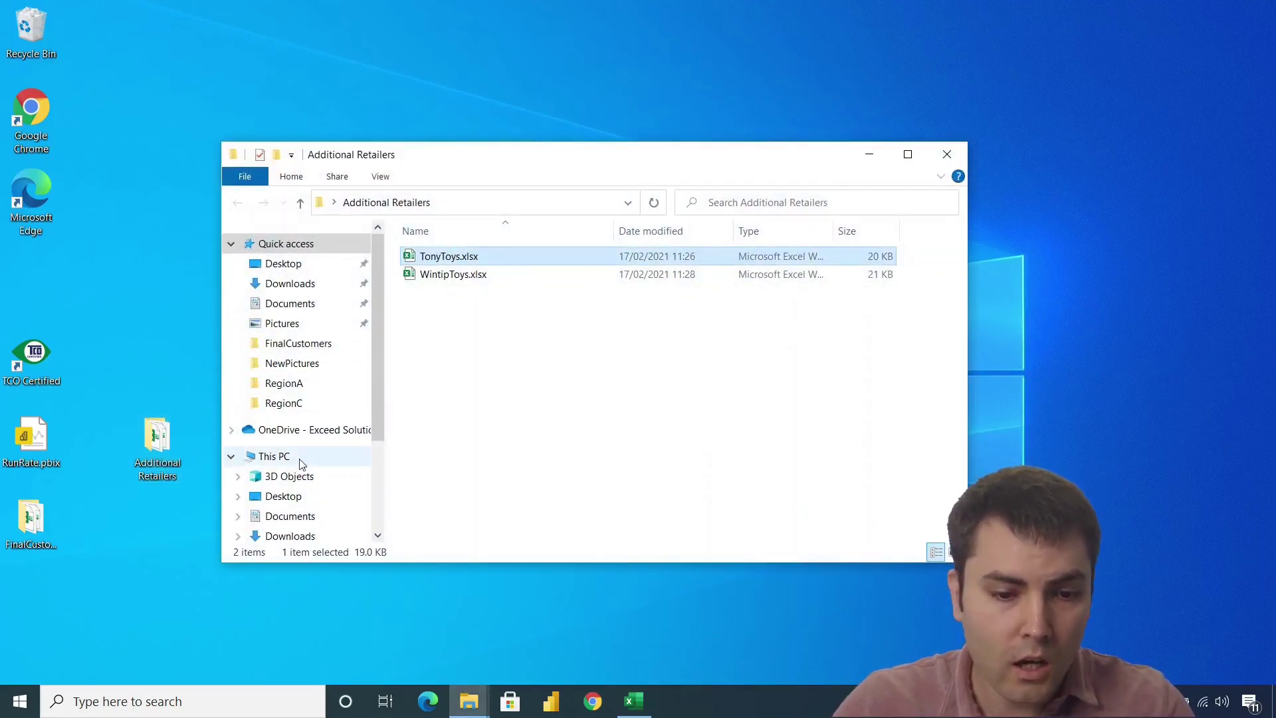
click(278, 456)
double_click(738, 489)
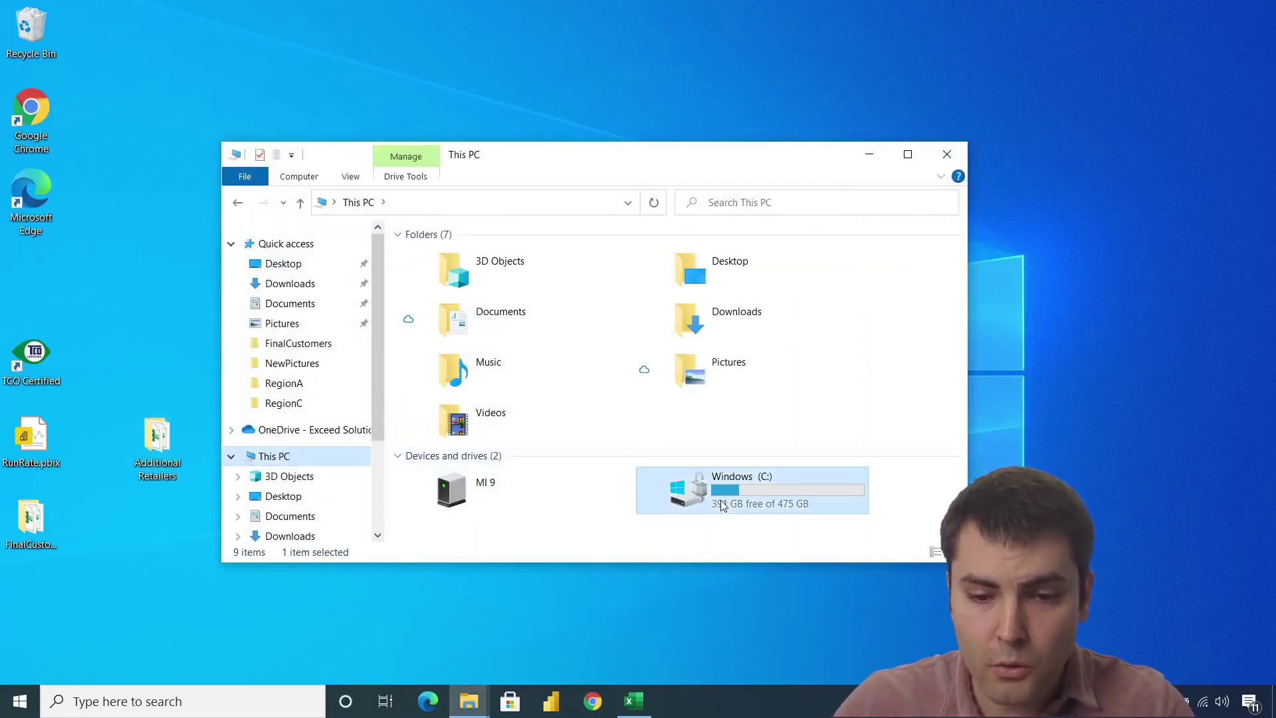
double_click(455, 310)
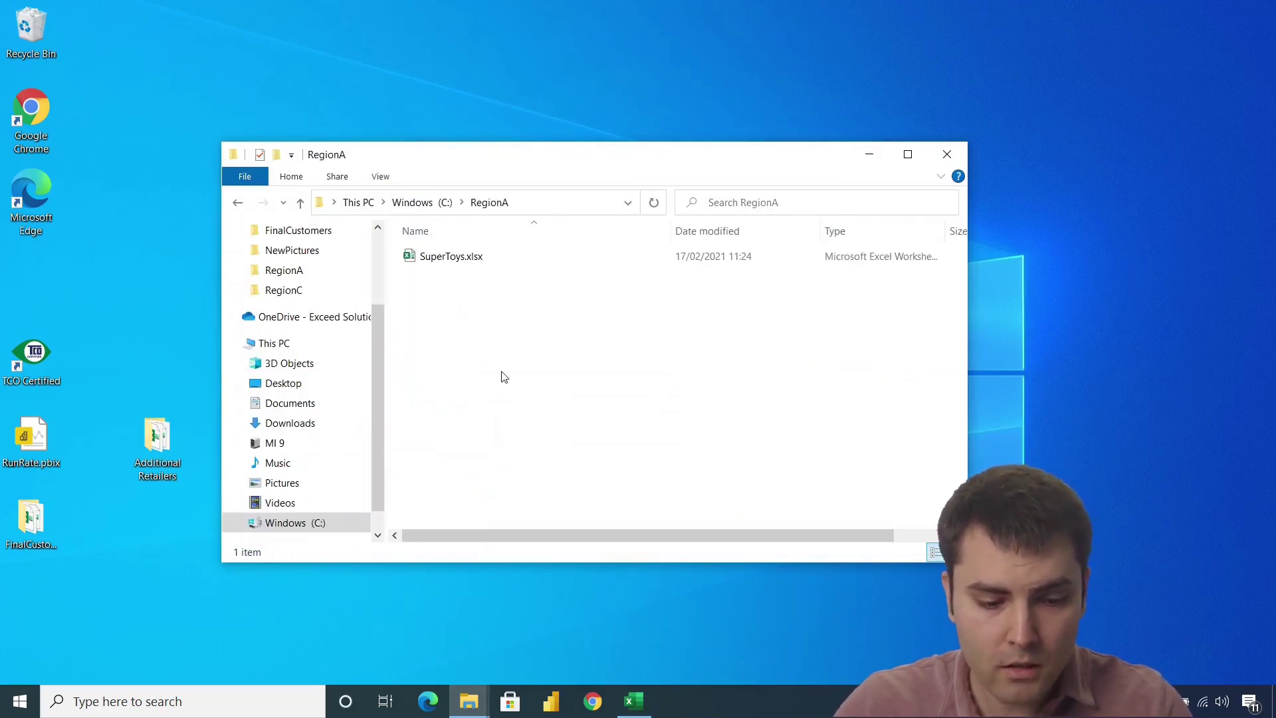
key(Down)
Add the Value field to the PivotTable's Values area as Count of Value.
click(633, 702)
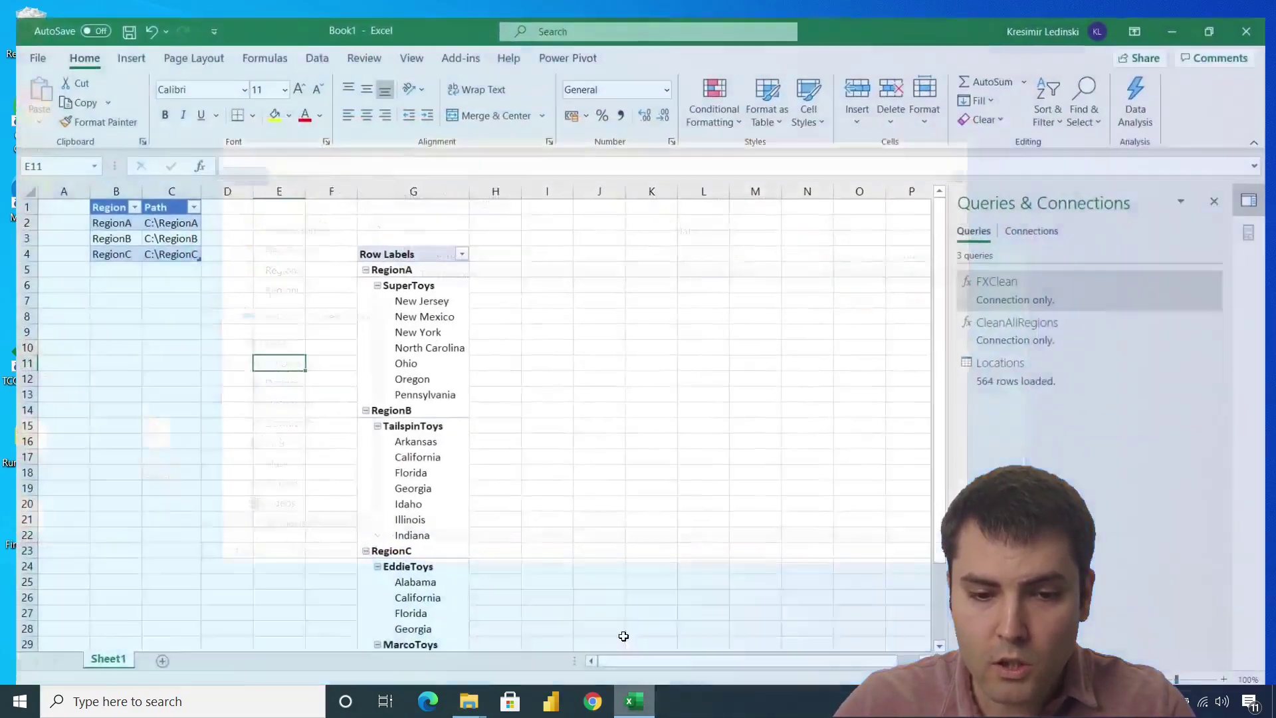
right_click(417, 291)
drag(1021, 405, 1223, 598)
Refresh the PivotTable so TonyToys appears under RegionA with Louisiana, Maine, Maryland and Mississippi.
right_click(443, 353)
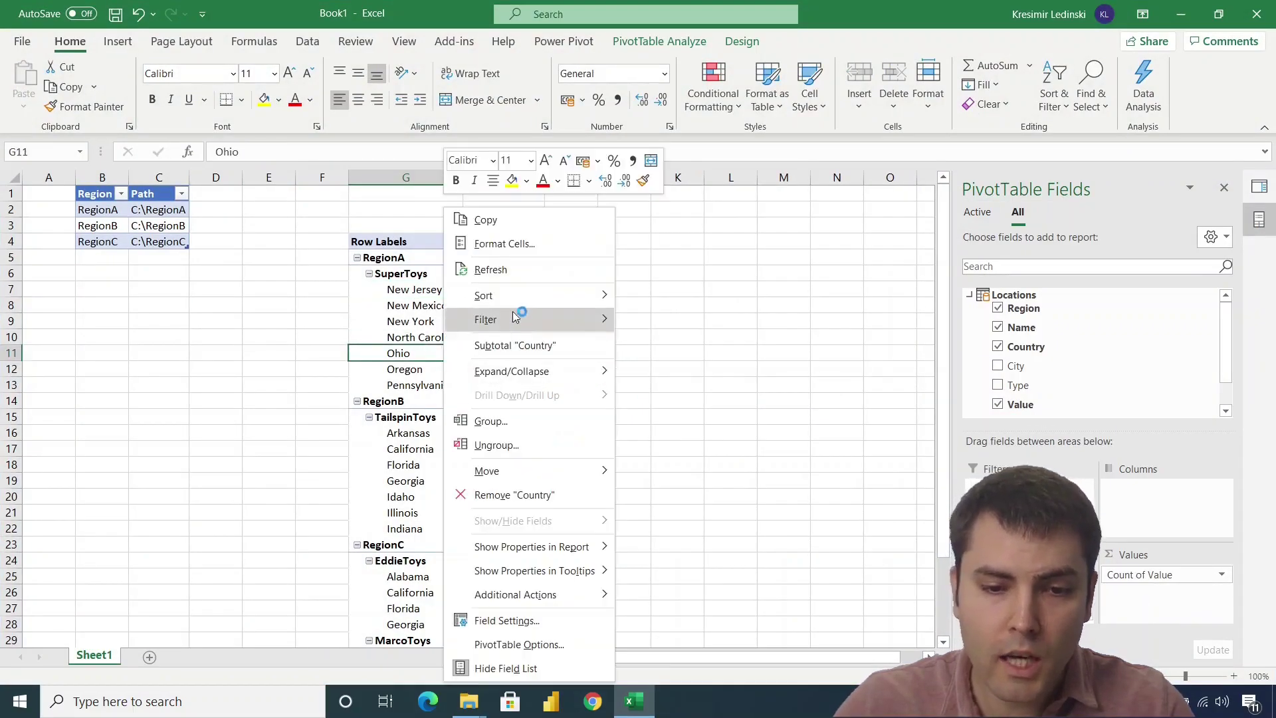
click(518, 273)
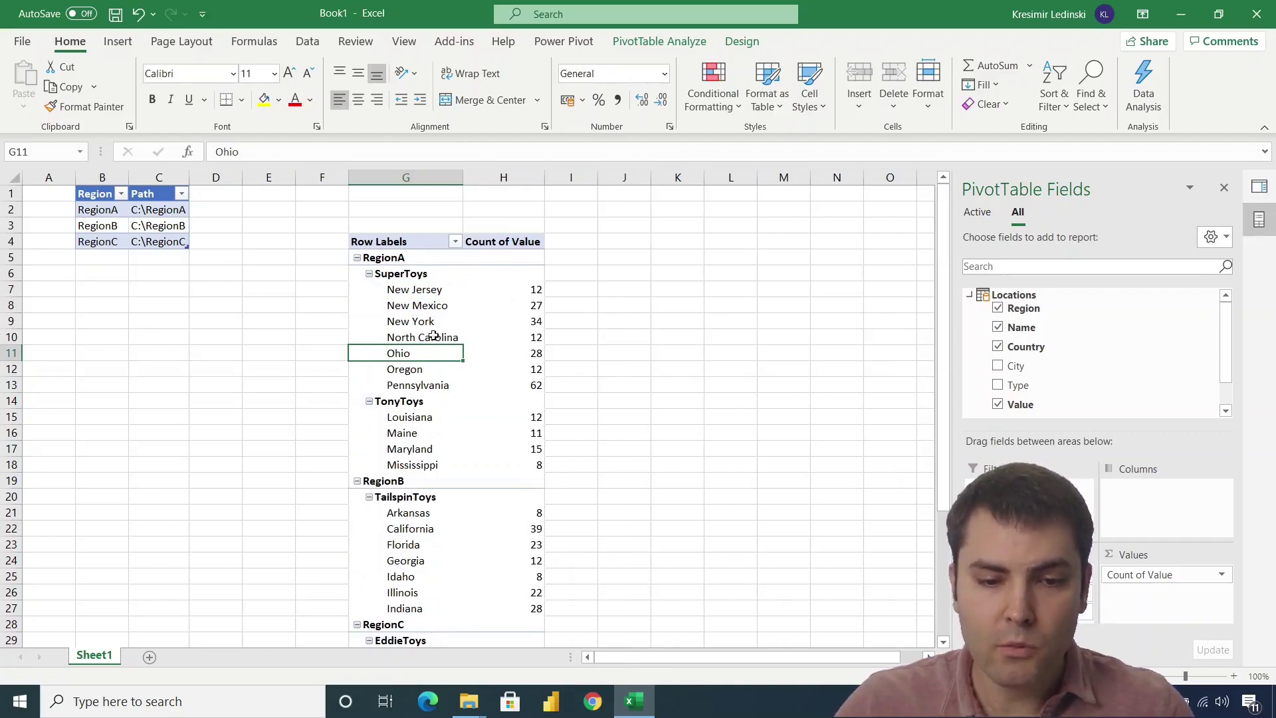
drag(412, 418, 420, 430)
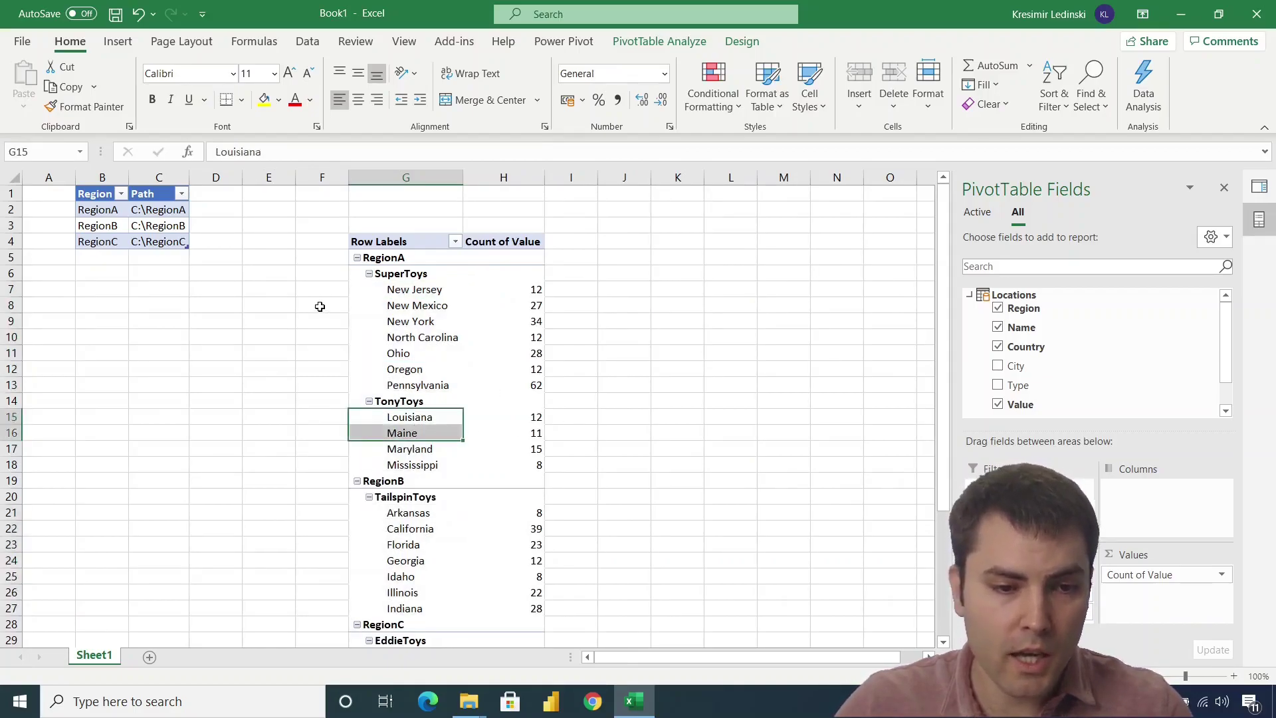
Create a new folder named RegionNew on the Windows (C:) drive.
key(alt+Tab)
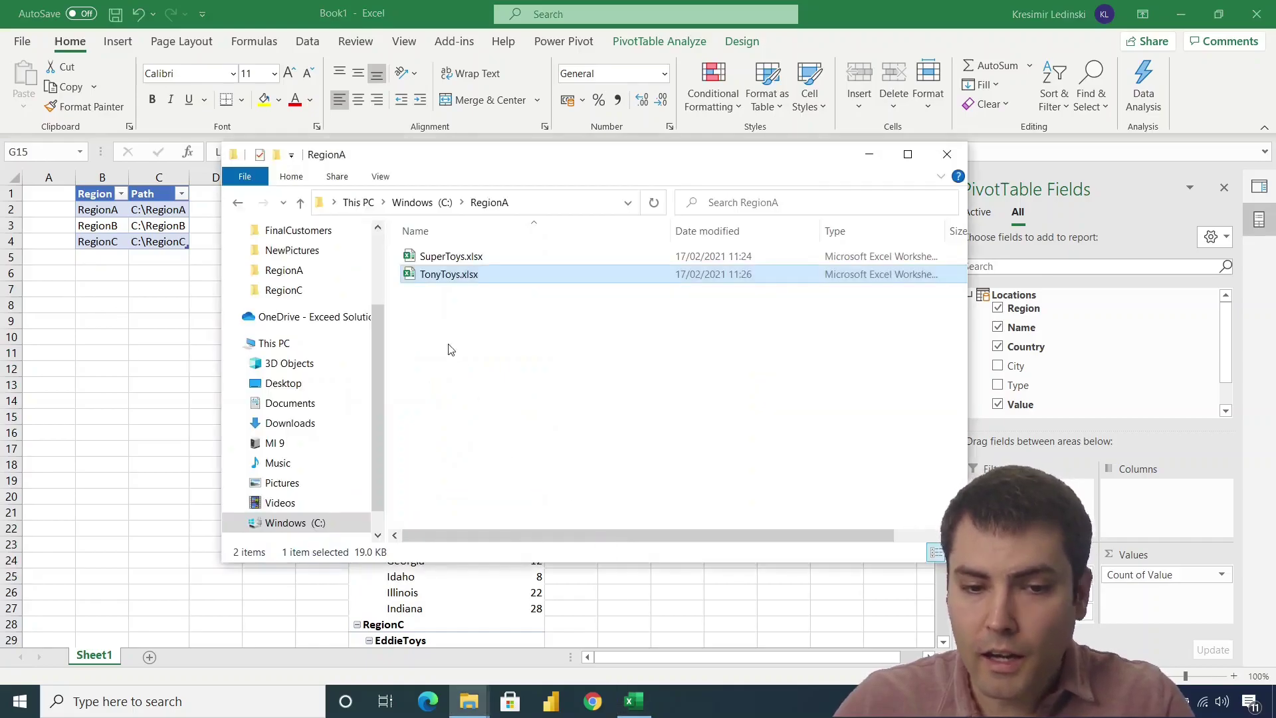
click(278, 343)
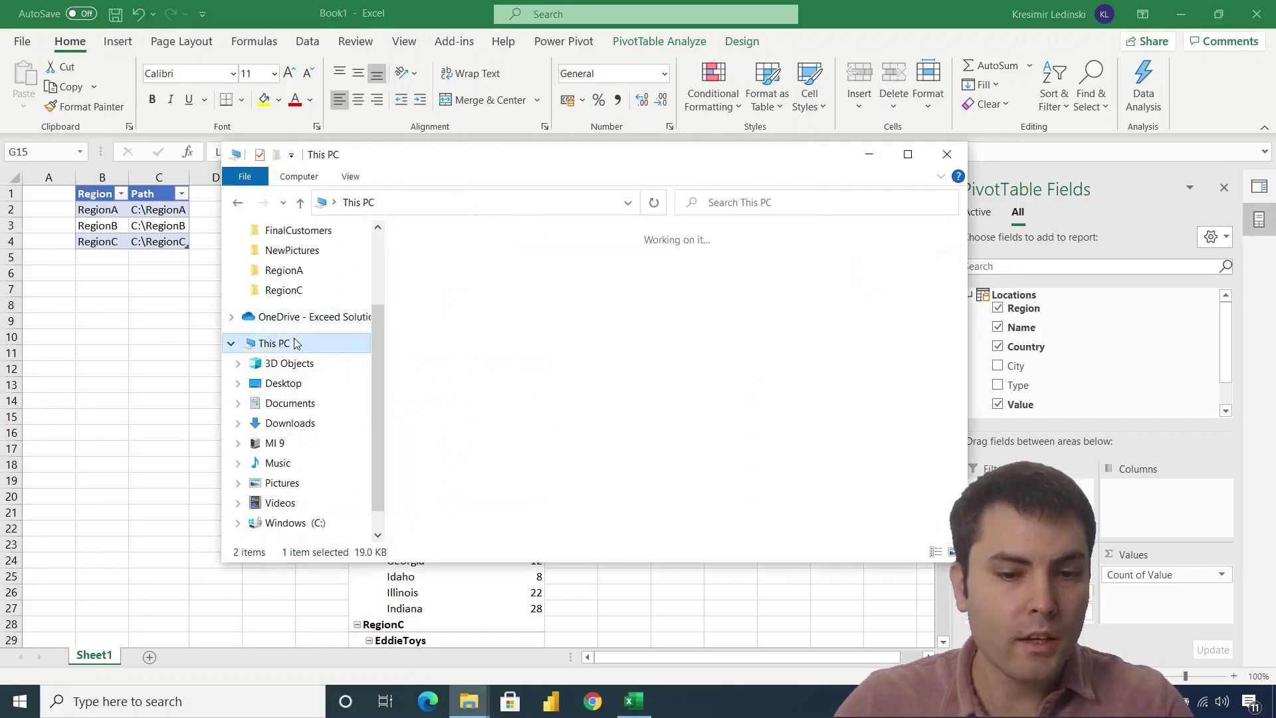
double_click(737, 498)
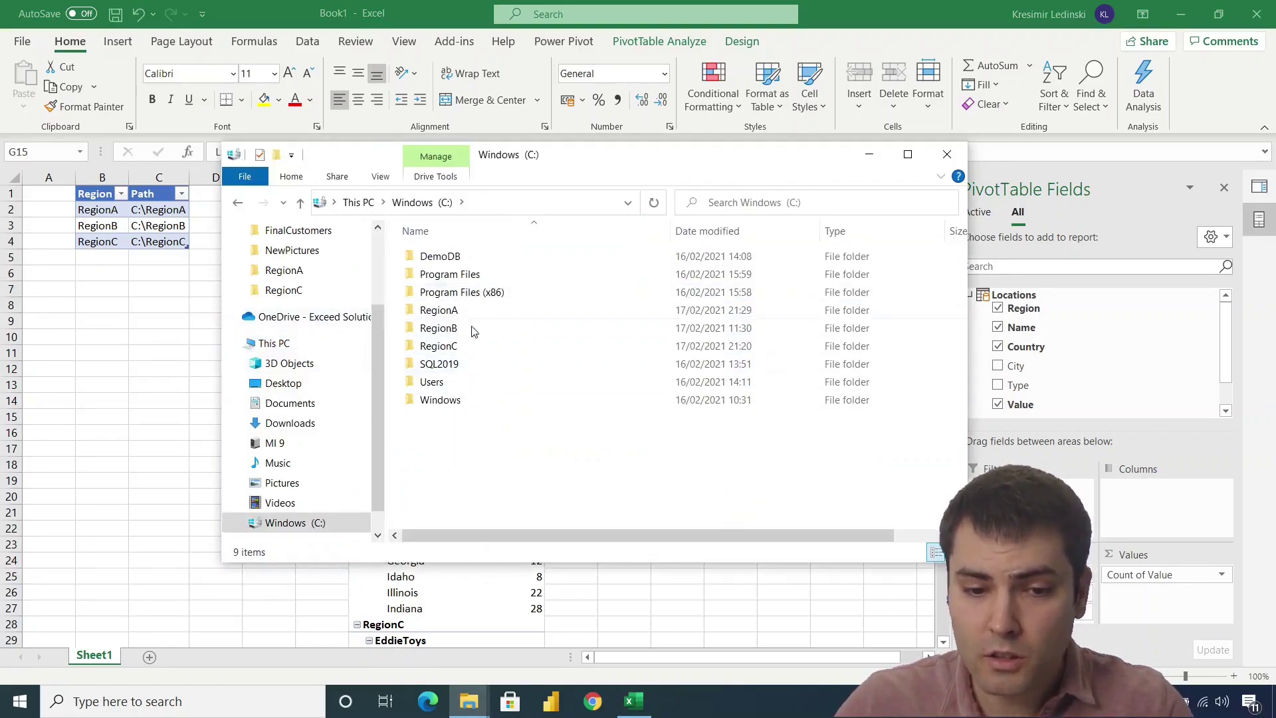
right_click(448, 456)
mouse_move(399, 632)
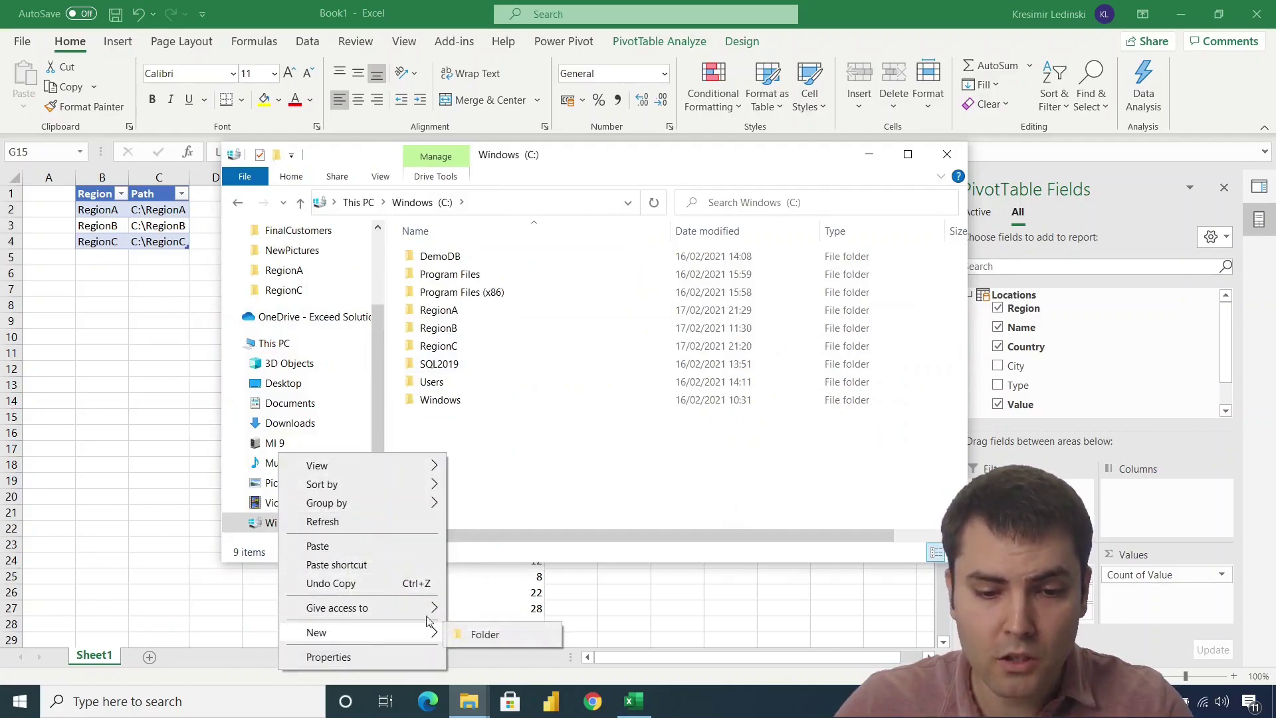
click(501, 641)
text(RegionNew)
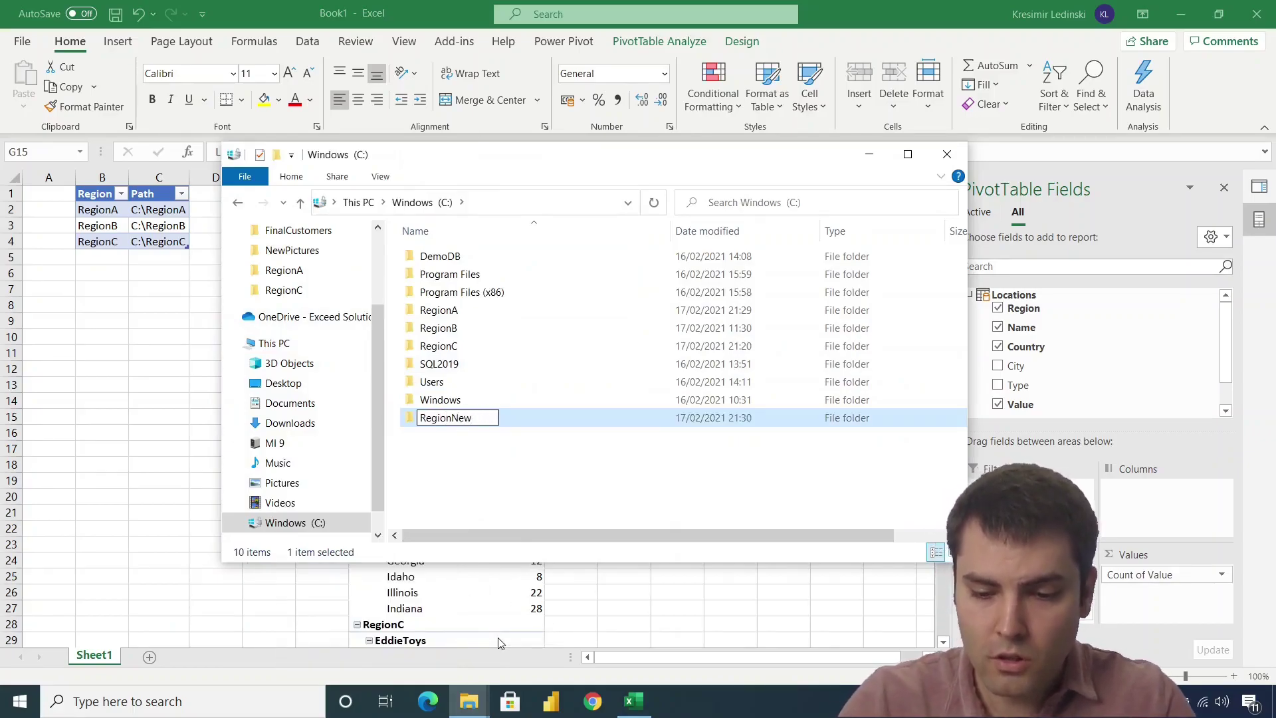
key(Return)
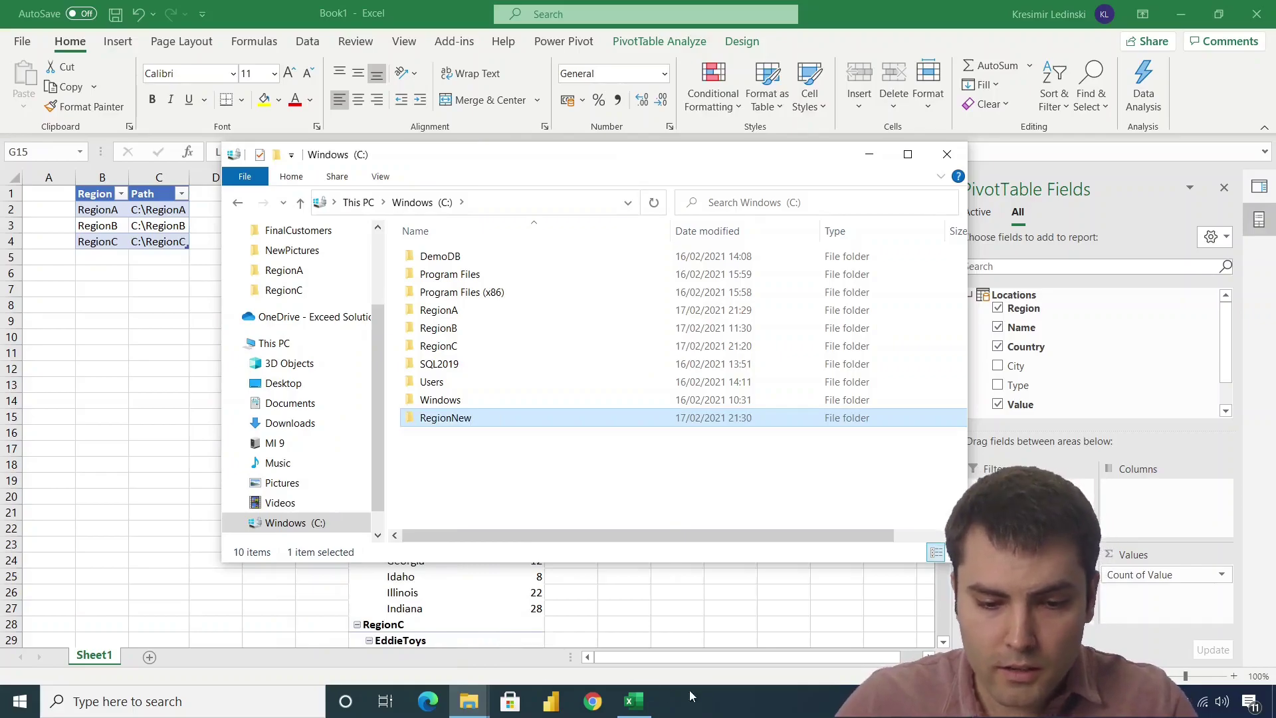
Copy WintipToys.xlsx from Additional Retailers and paste it into C:\RegionNew.
click(469, 701)
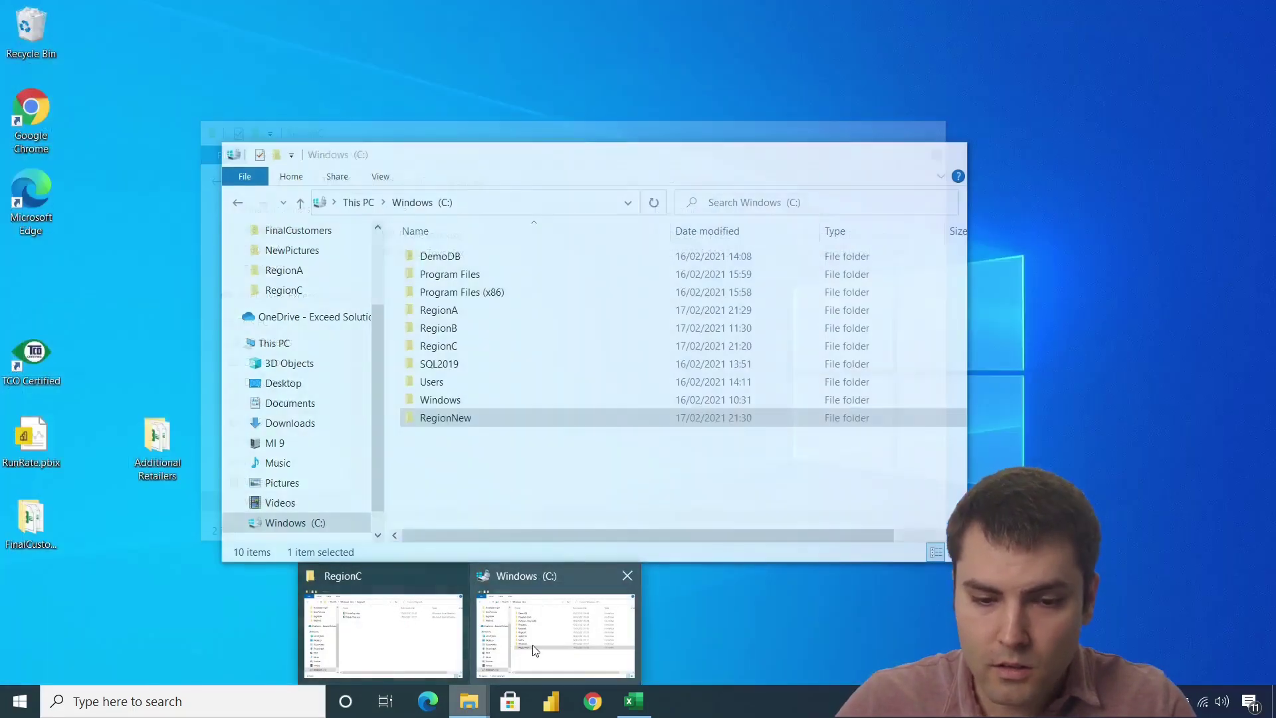
mouse_move(473, 647)
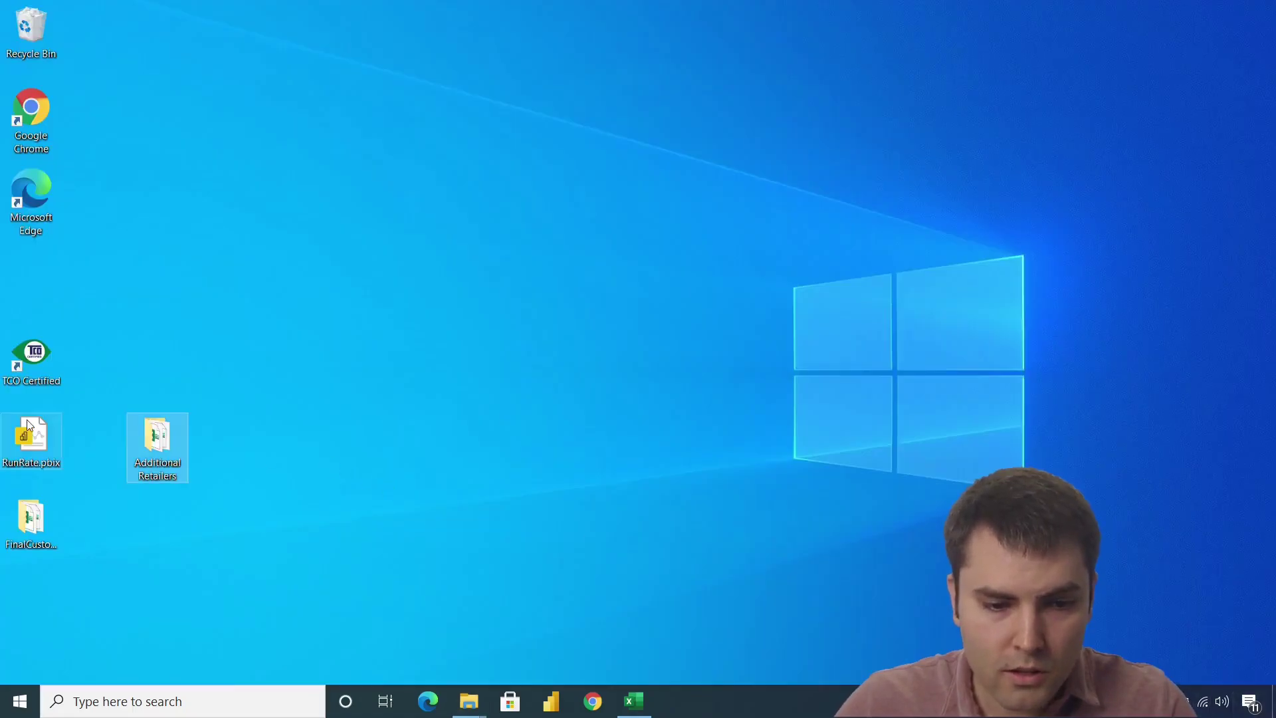
double_click(157, 439)
click(458, 300)
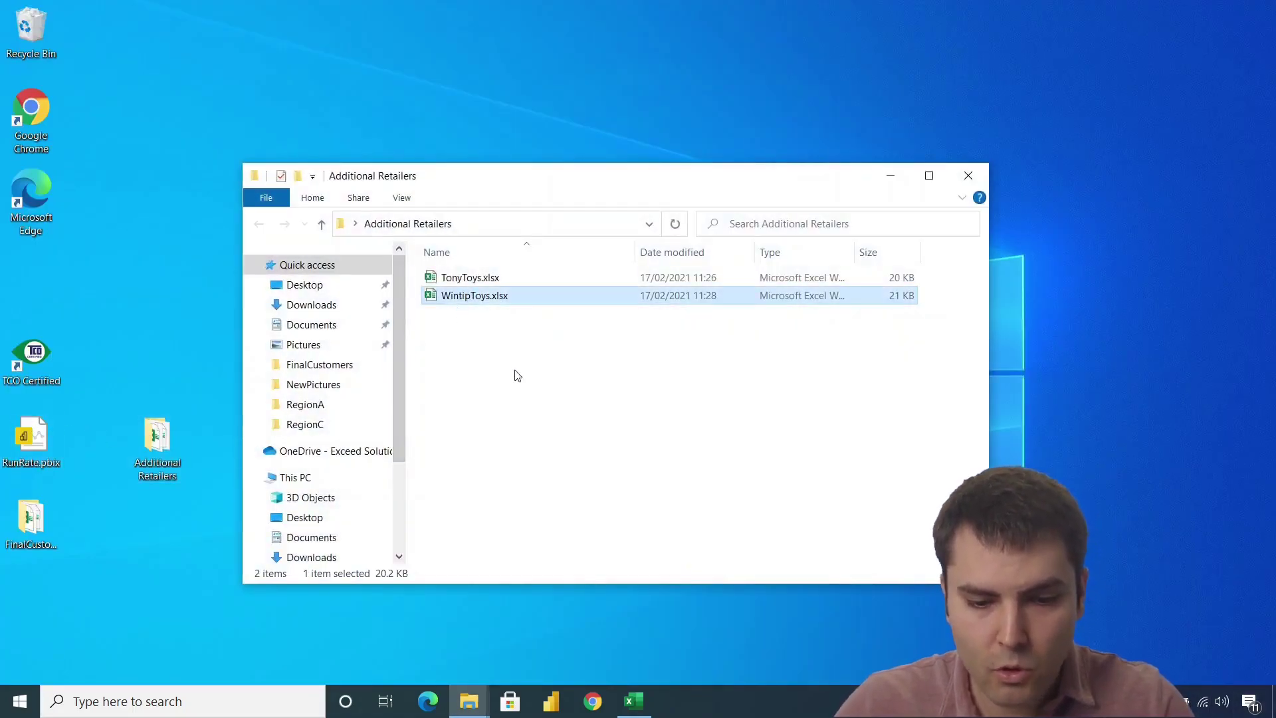
click(483, 706)
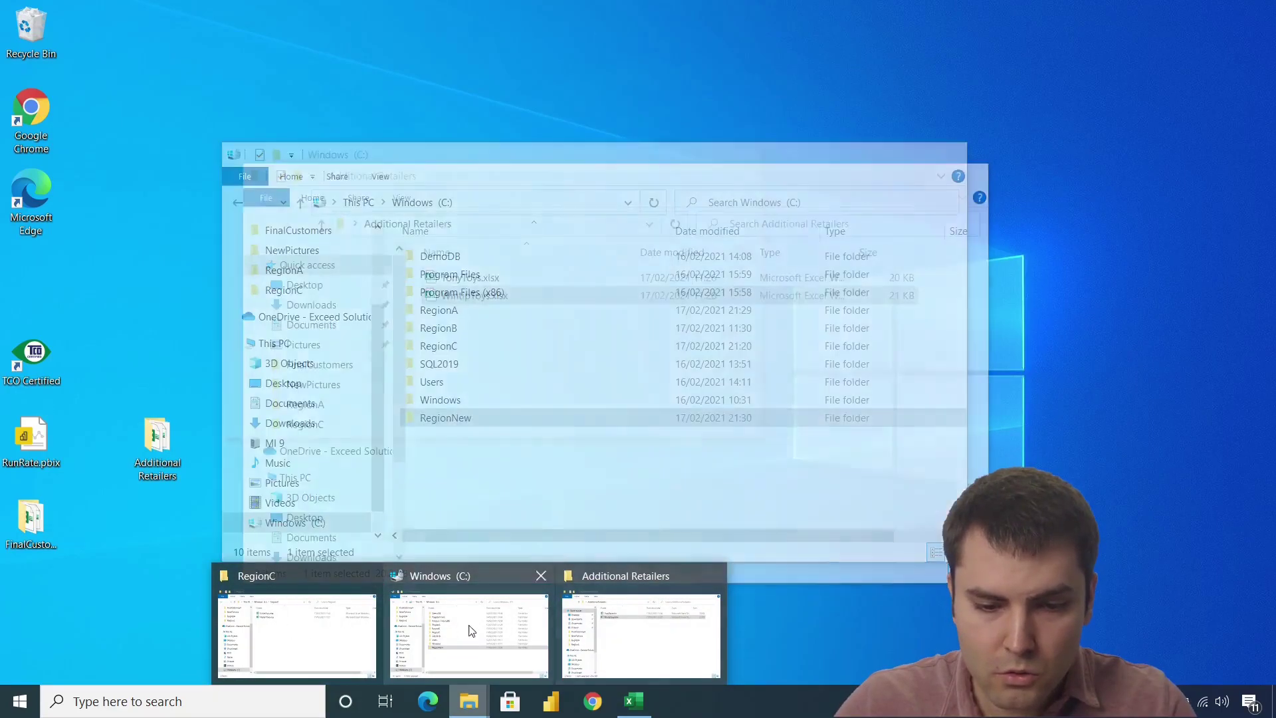
click(313, 615)
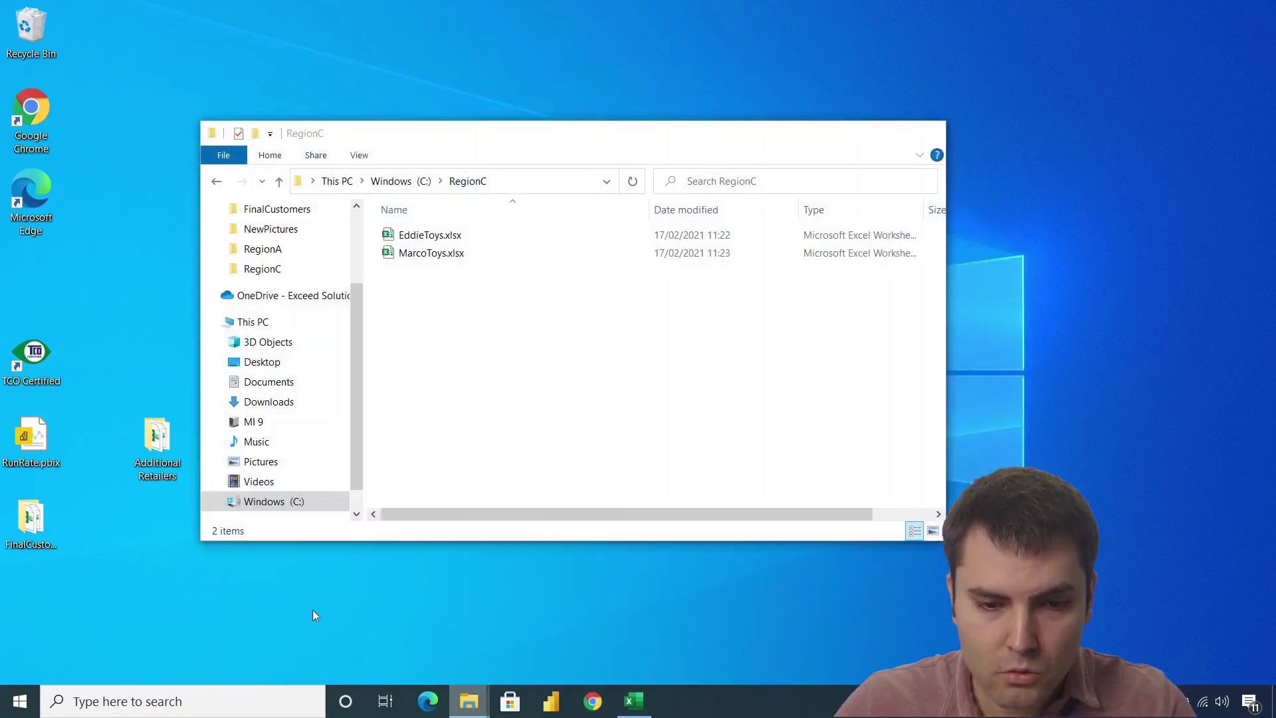
click(393, 181)
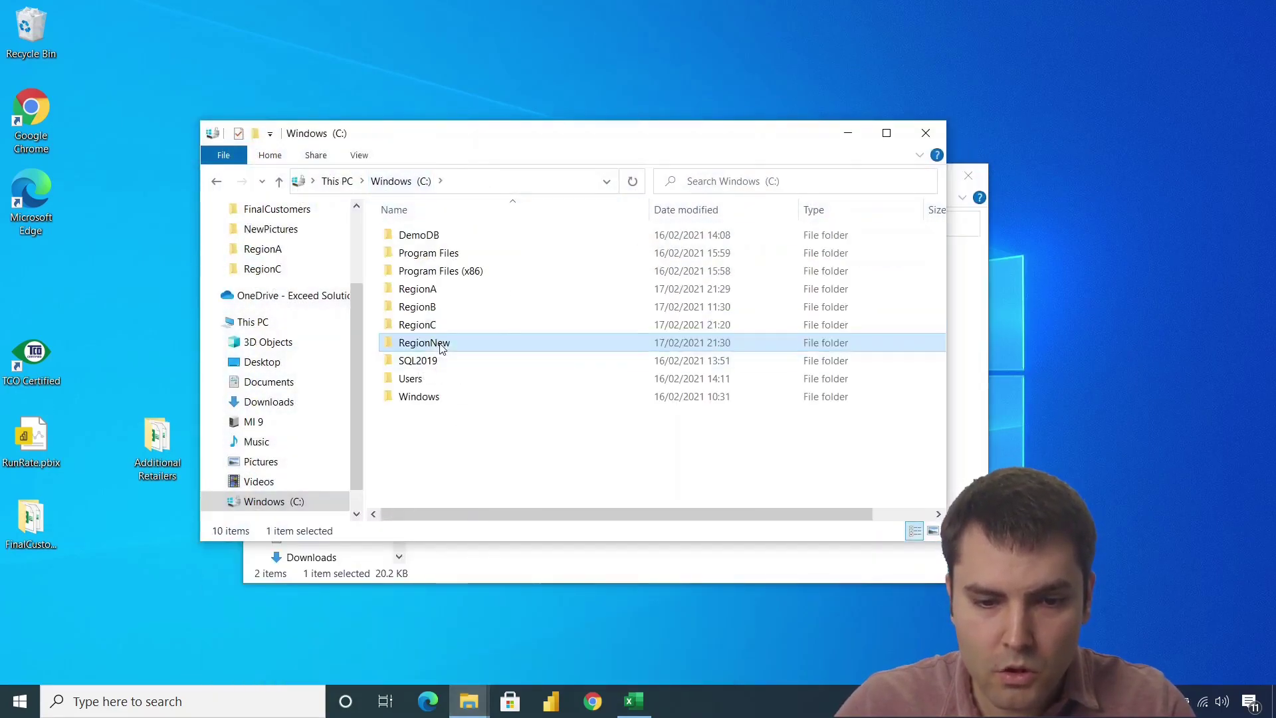
double_click(439, 343)
key(ctrl+v)
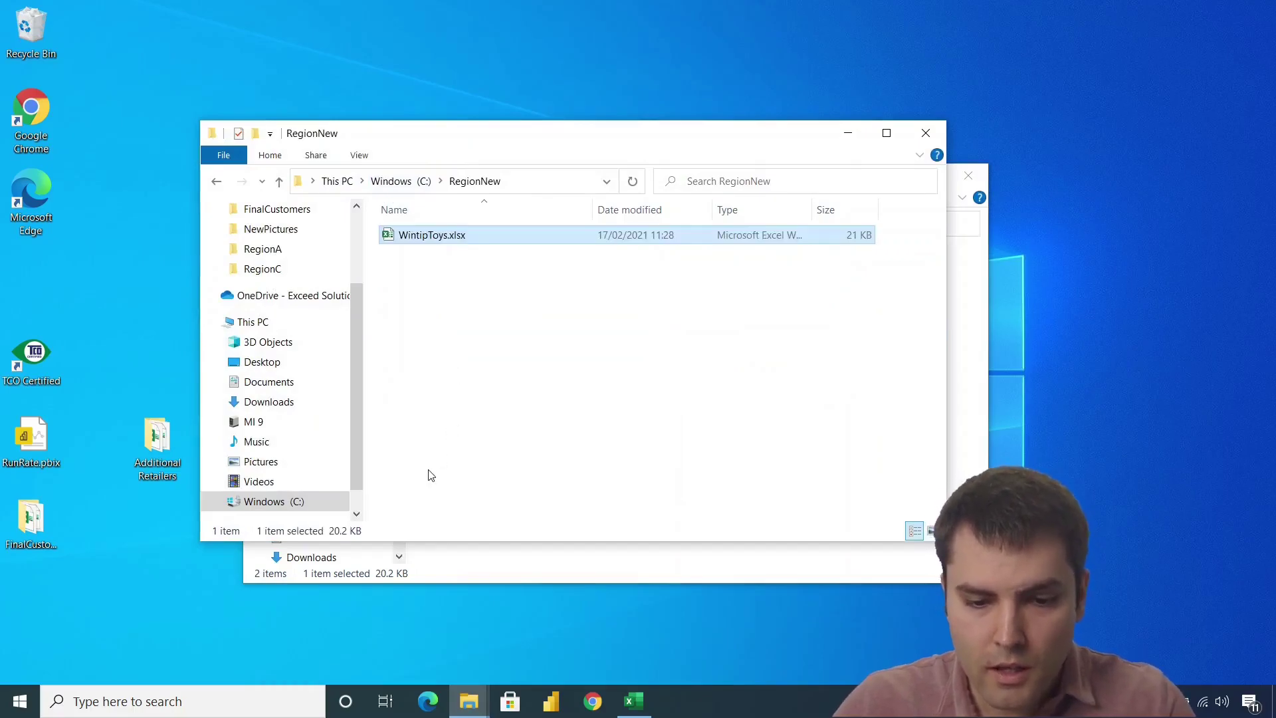
click(634, 702)
Add a fifth Locations row with RegionNew in B5 and path C:\RegionNew in C5.
click(117, 246)
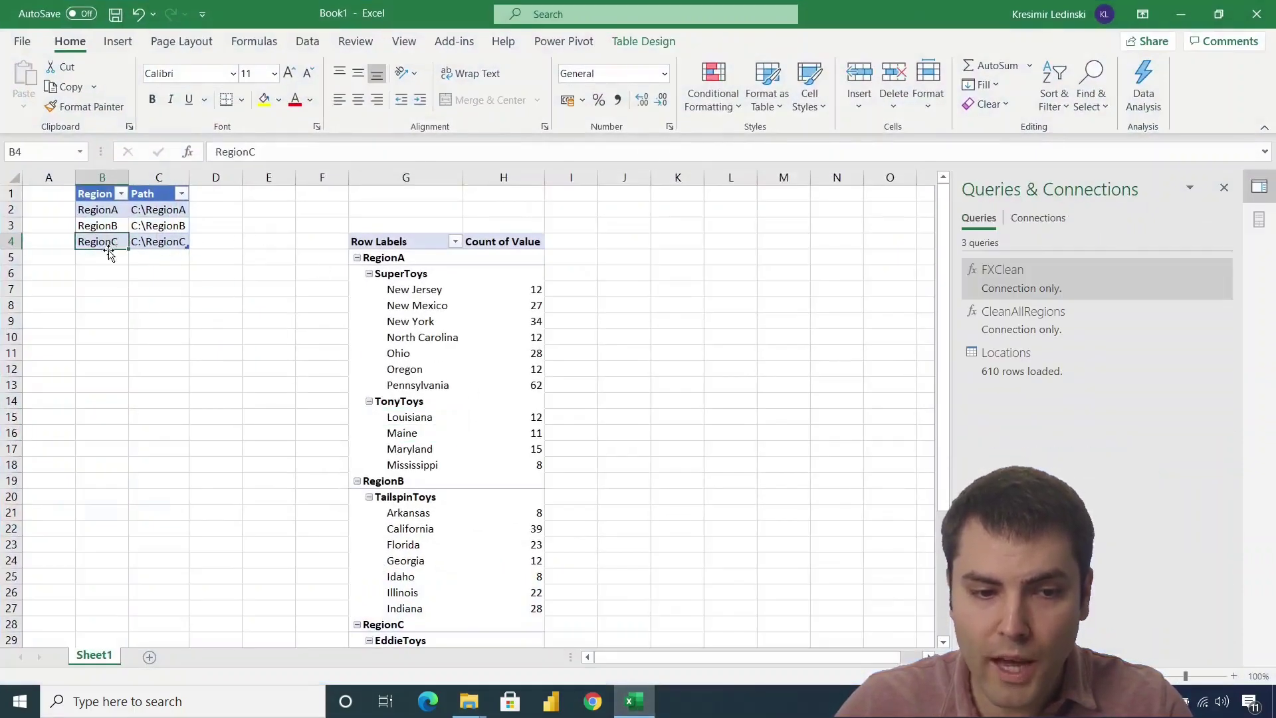
click(111, 257)
text(RegionNew)
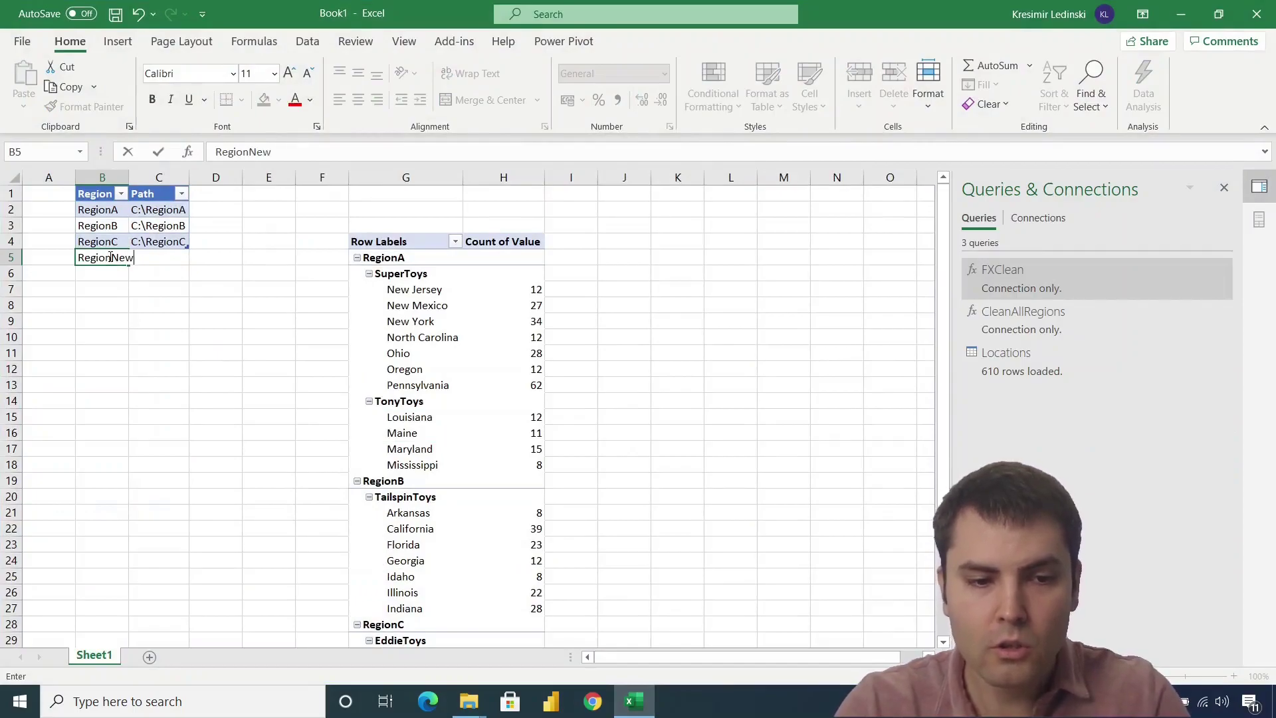
key(Tab)
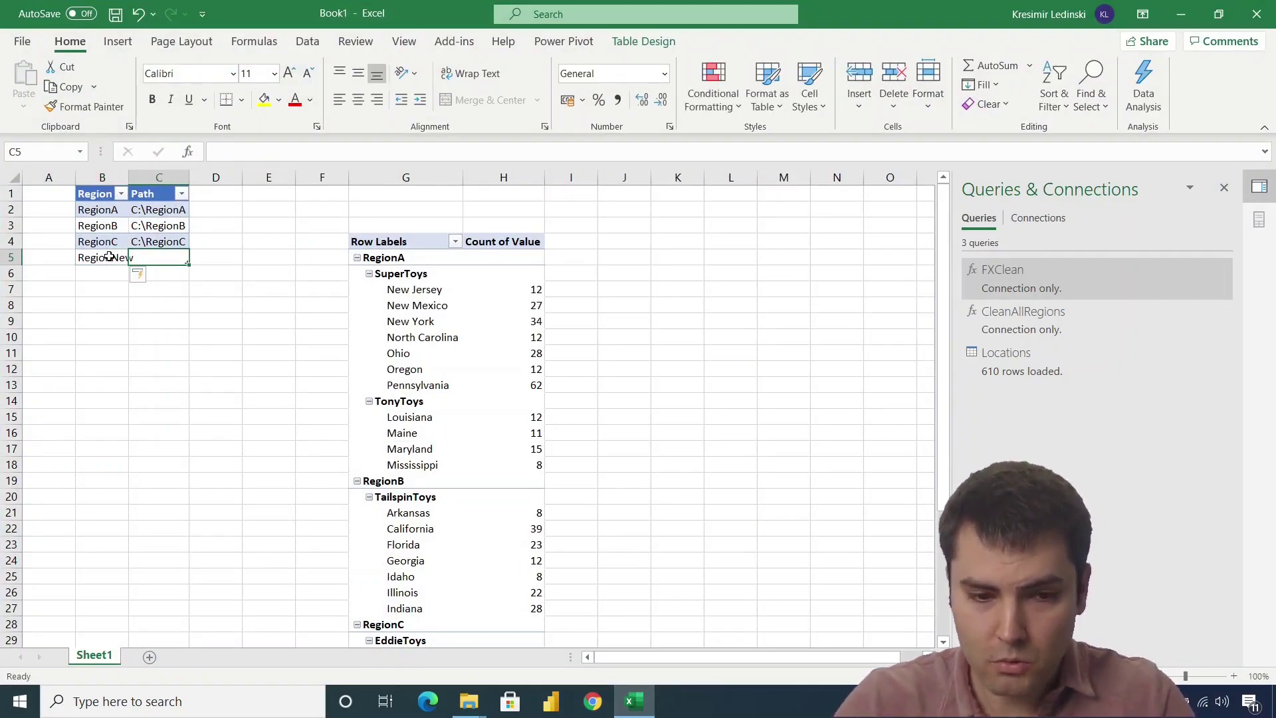
key(Up)
key(ctrl+c)
key(Down)
key(ctrl+v)
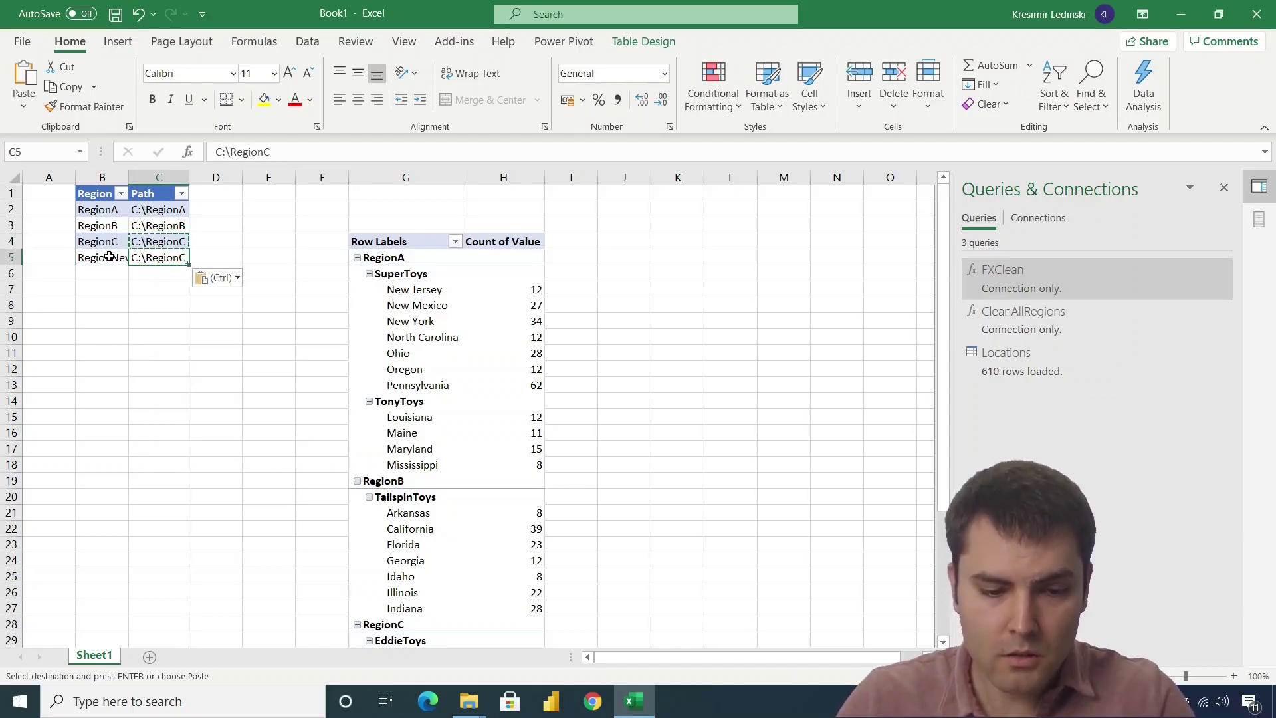
key(F2)
key(BackSpace)
text(New)
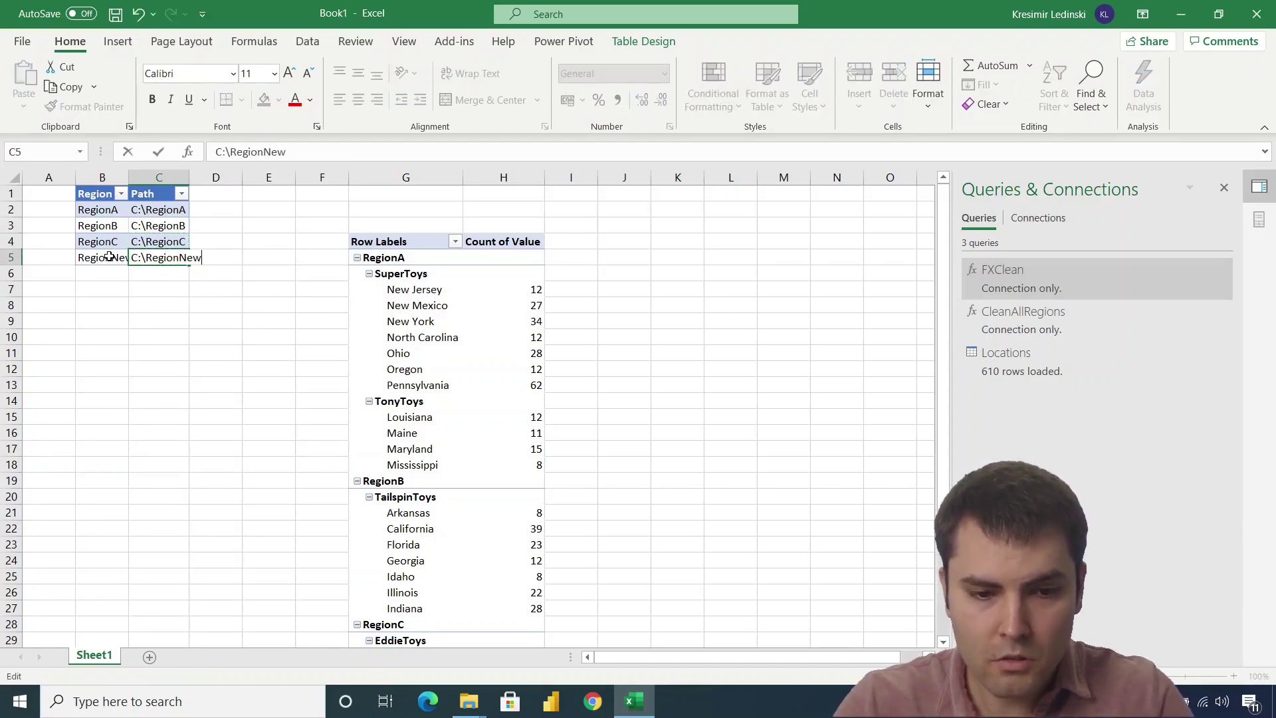
key(Return)
Refresh the PivotTable so it includes RegionNew.
click(462, 343)
right_click(462, 344)
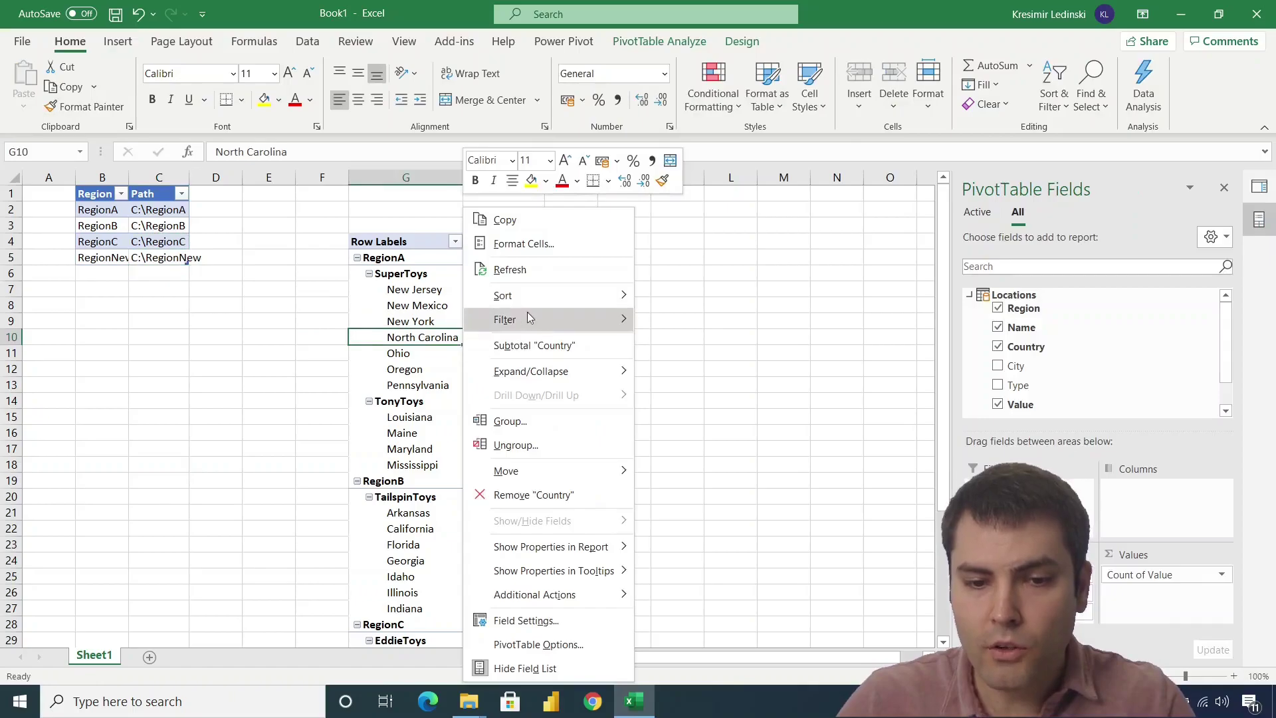
click(539, 273)
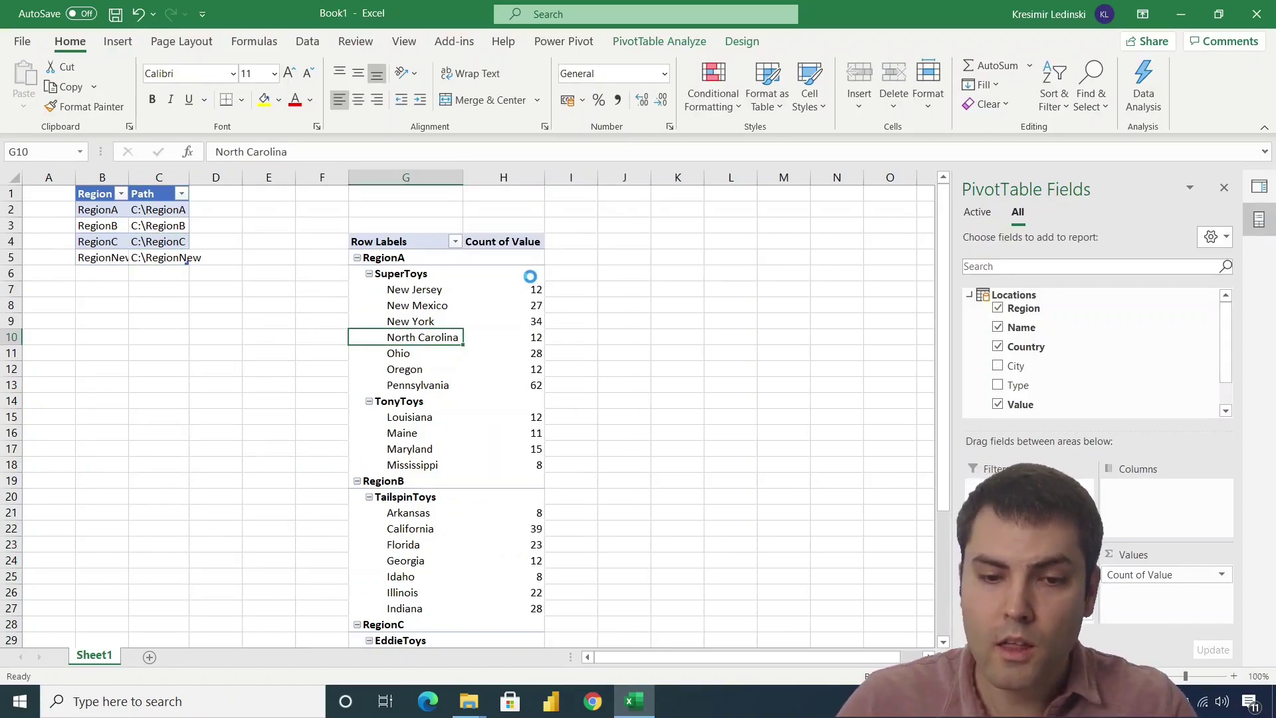